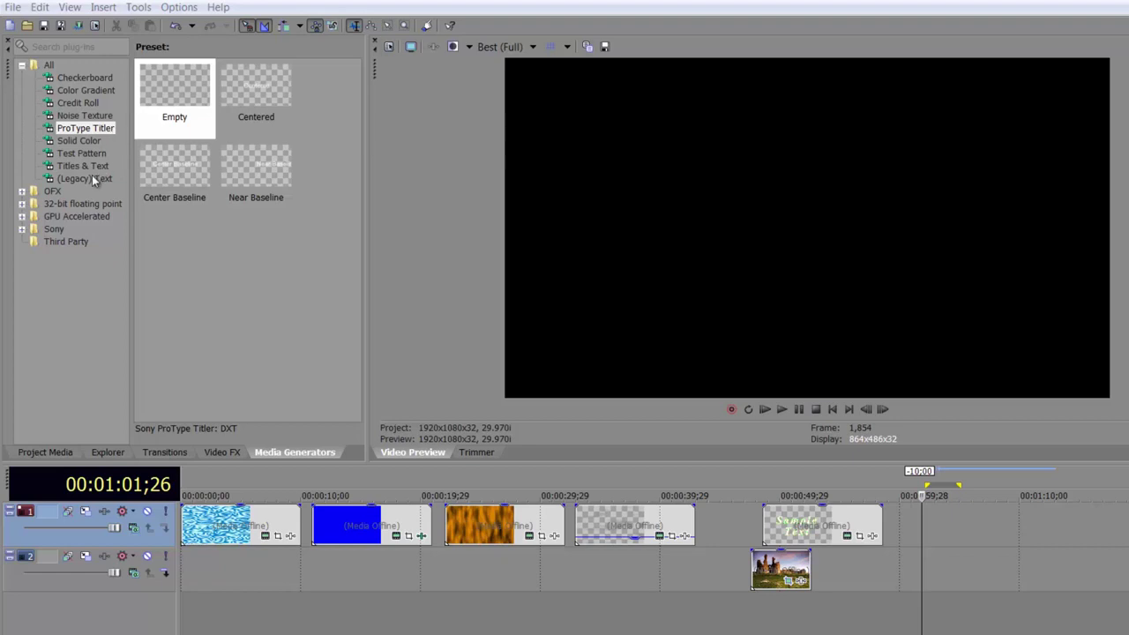
Step: Add an Empty ProType Titler event to the first video track at the playhead, keeping the Empty preset
left_click(89, 166)
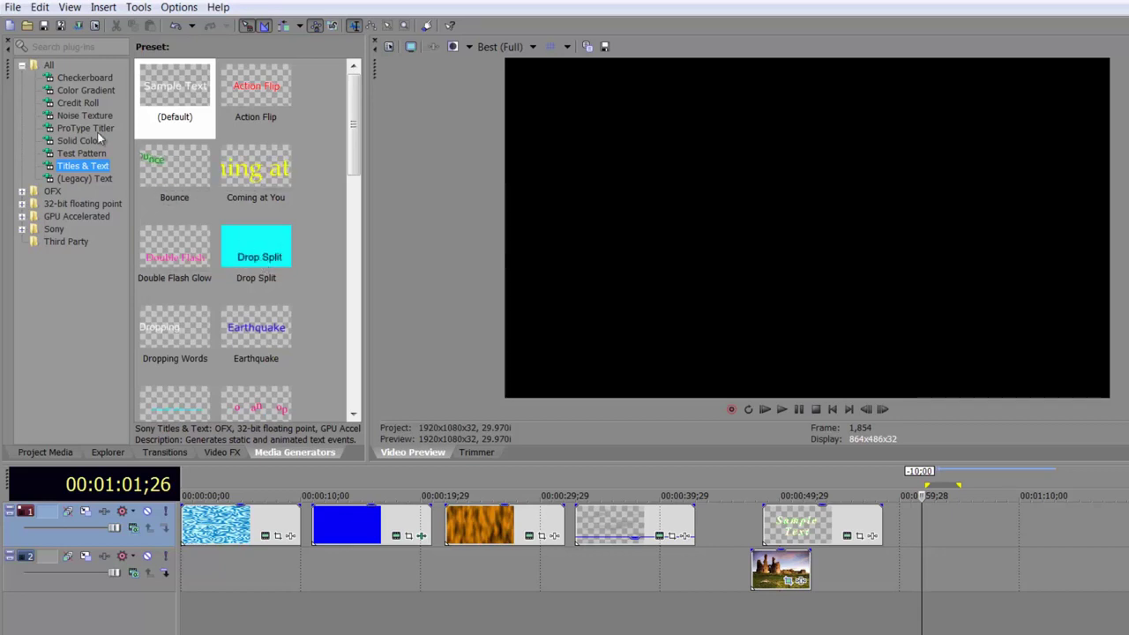
left_click(99, 128)
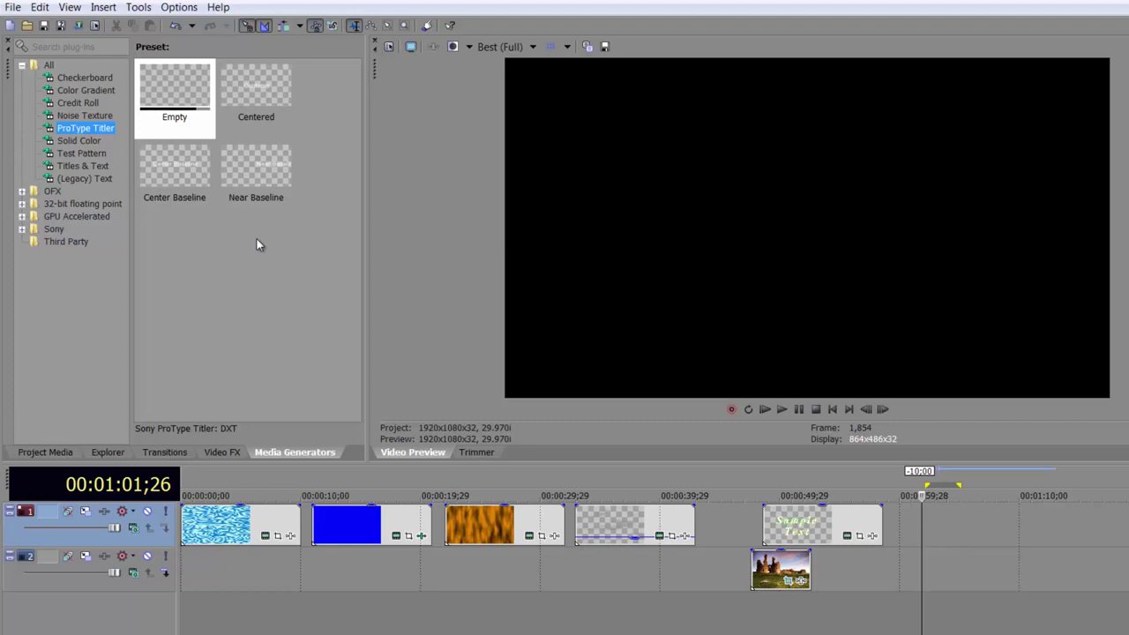
left_click_drag(175, 97, 926, 532)
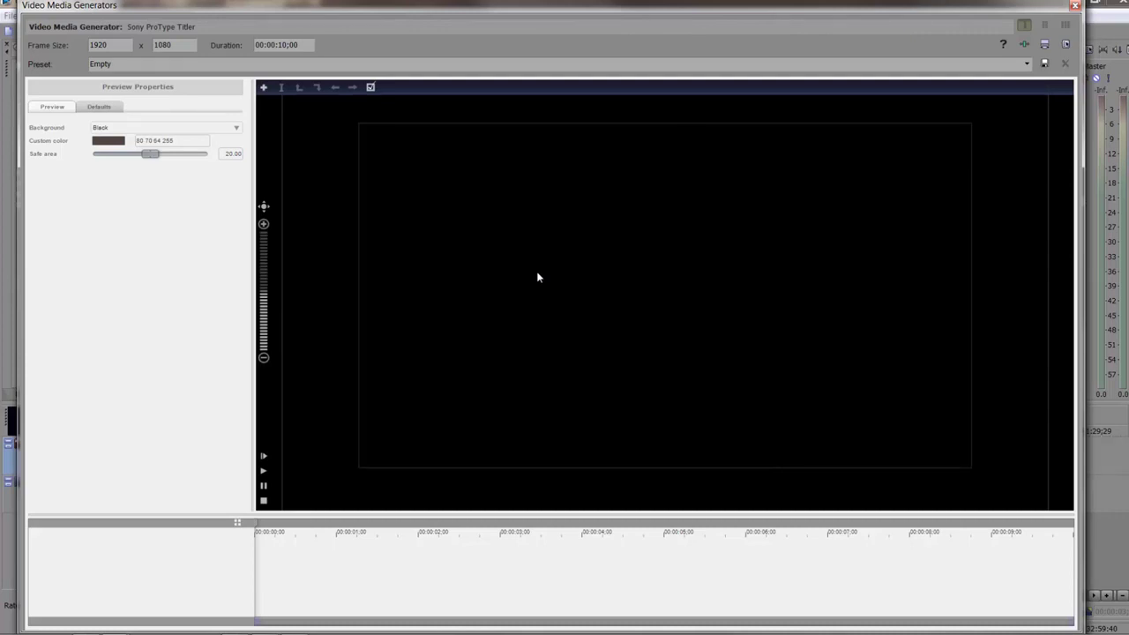
left_click(554, 61)
left_click(1026, 65)
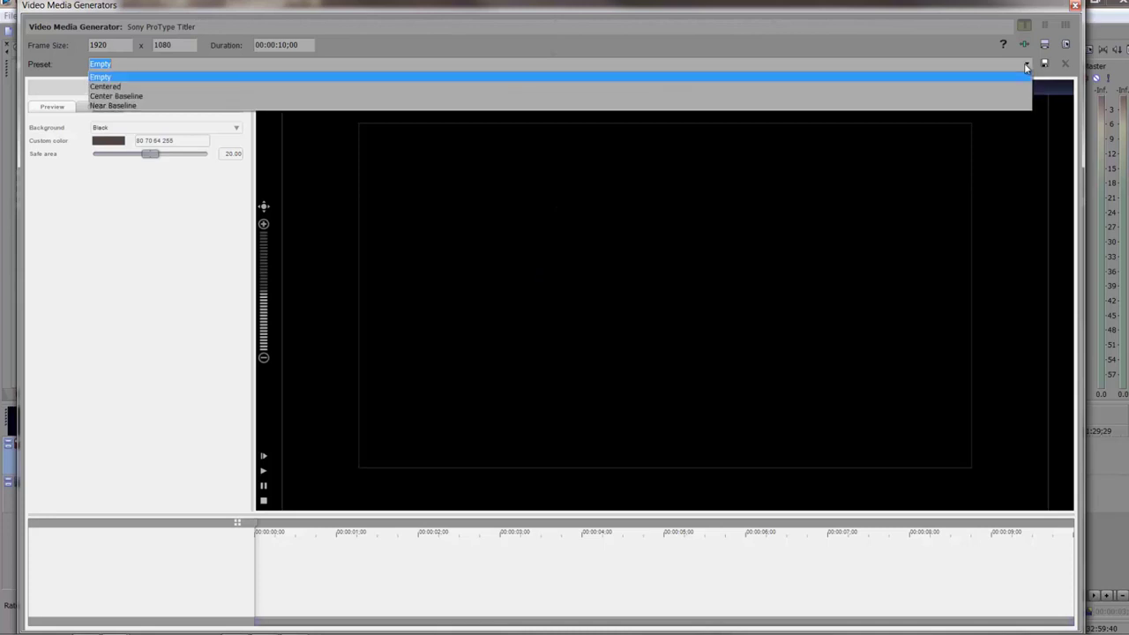
left_click(1025, 65)
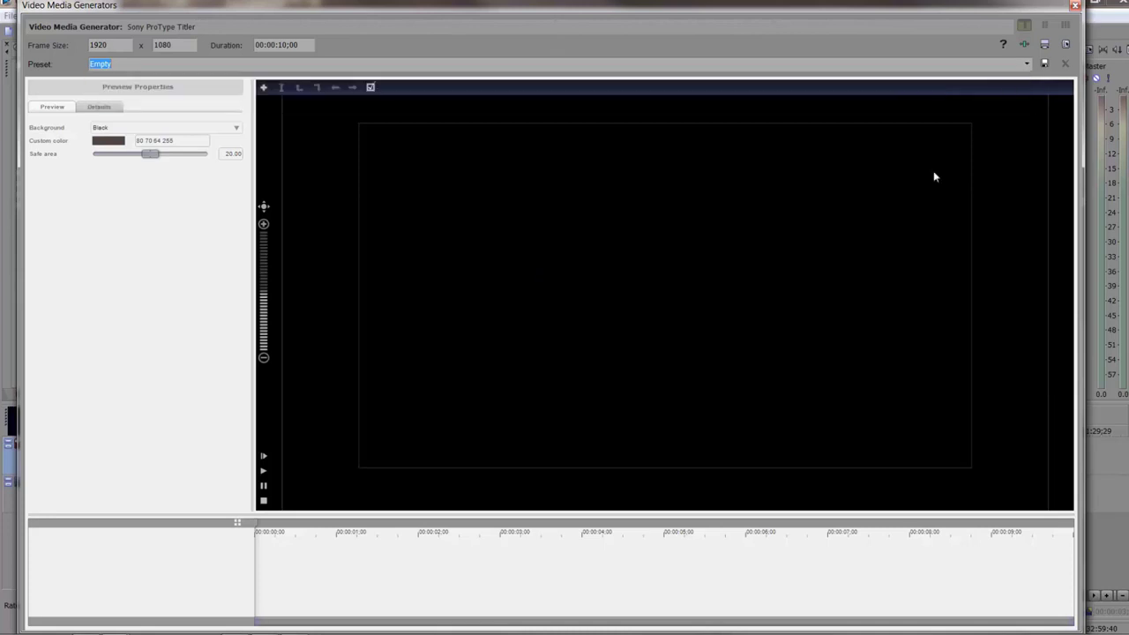
Step: Create a text block in the lower part of the titler frame reading "Sony Vegas Pro"
double_click(446, 385)
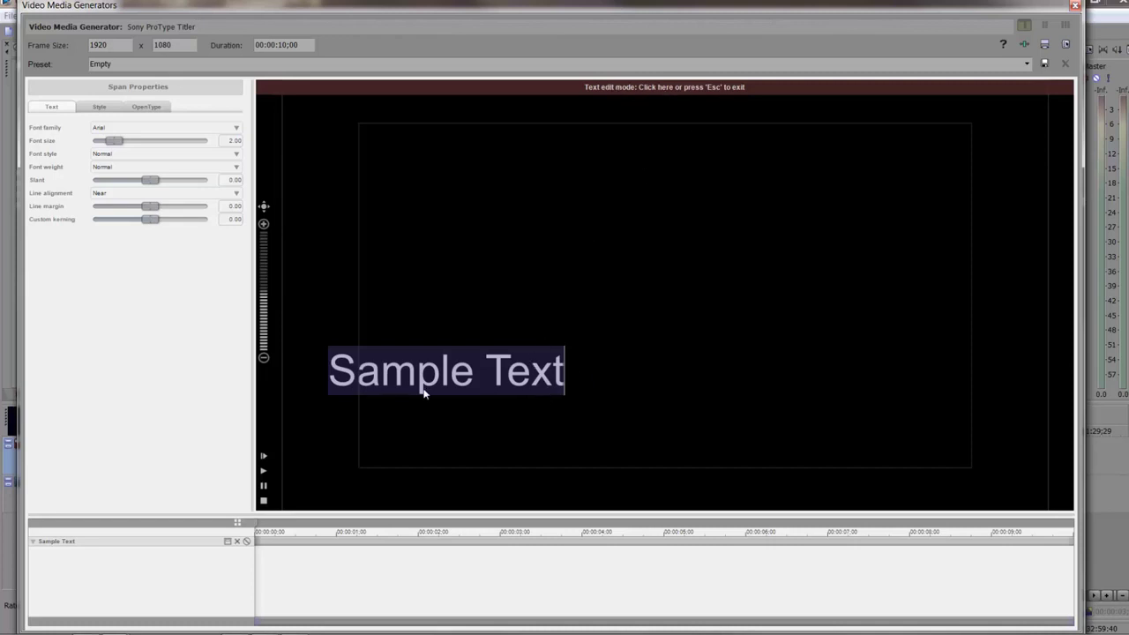
type("Sony Ve")
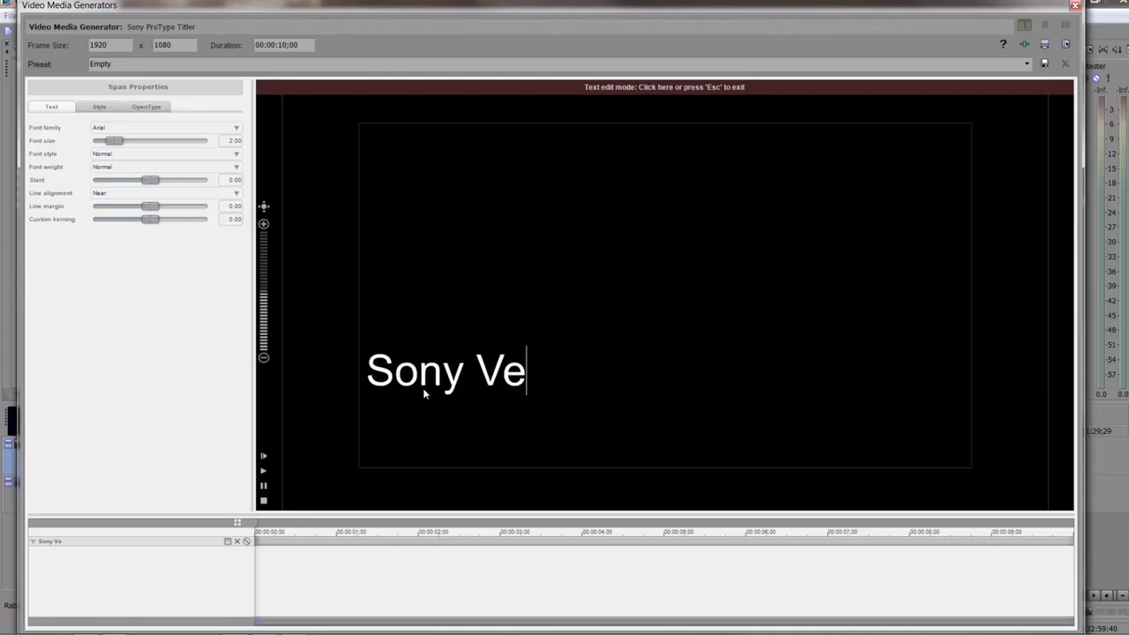
type("gas Pro")
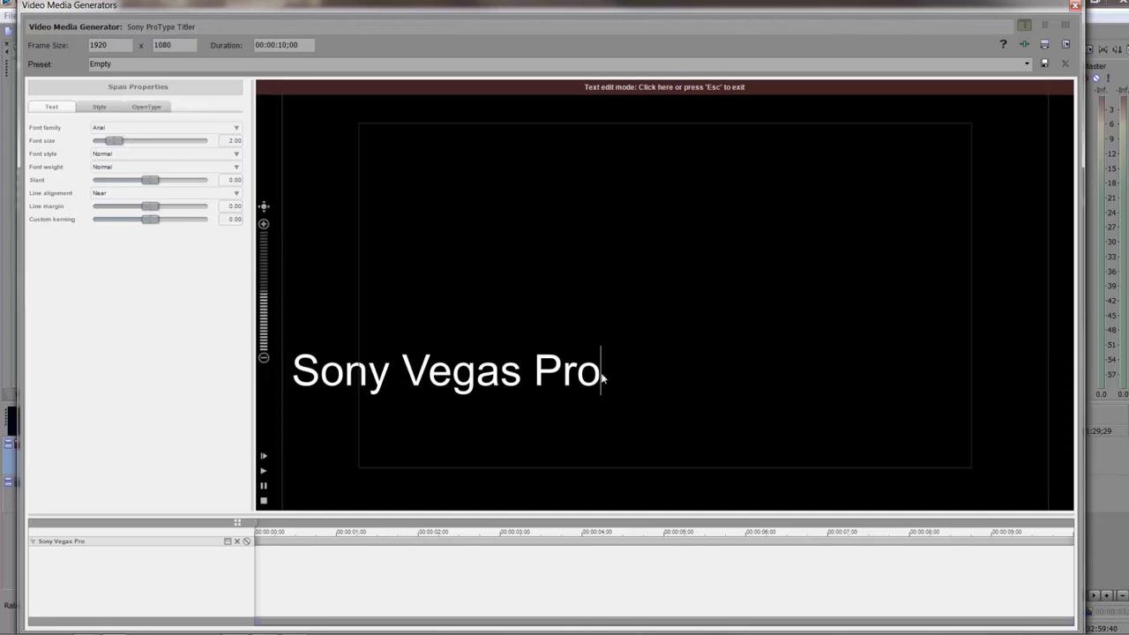
Step: Set the whole "Sony Vegas Pro" text to the Tahoma font with a font size of about 2.31
left_click_drag(603, 377, 294, 378)
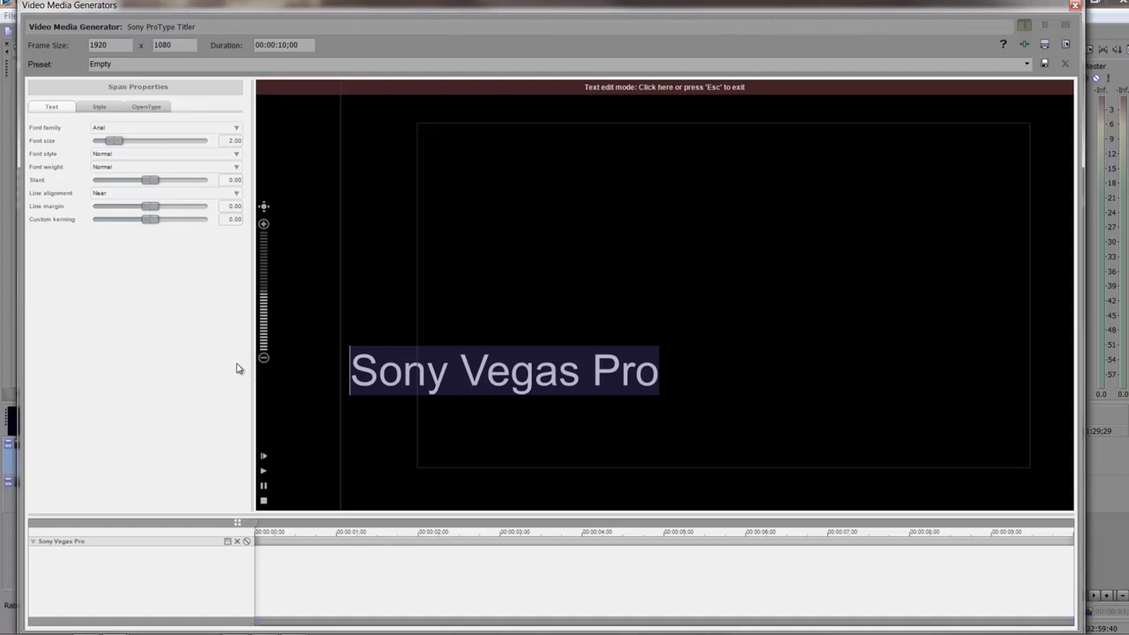
left_click(113, 129)
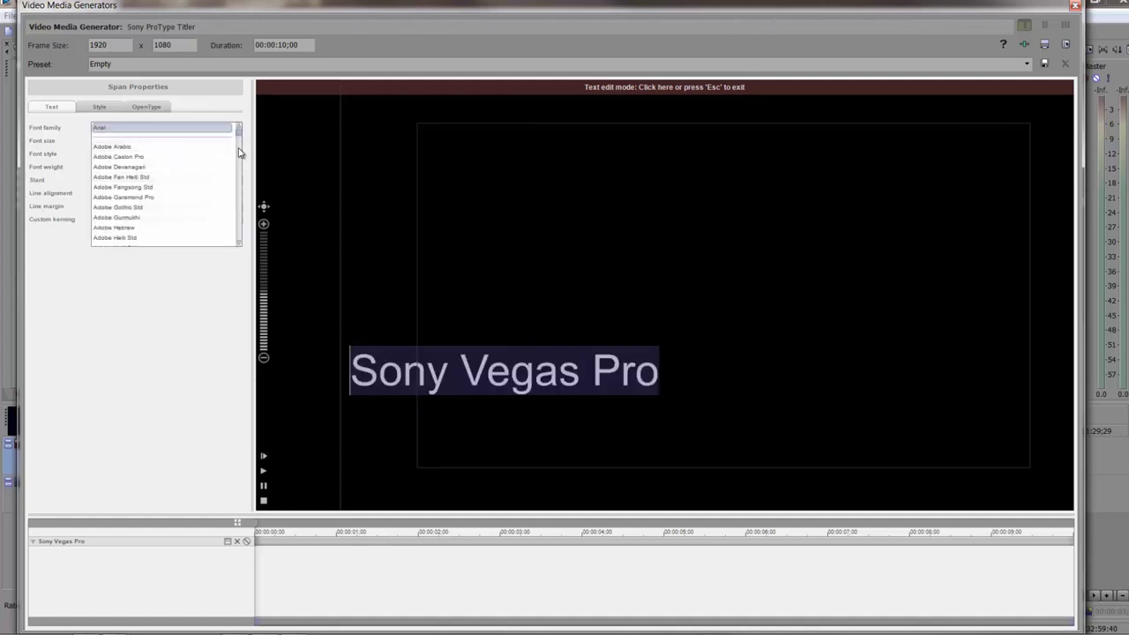
left_click_drag(238, 153, 237, 215)
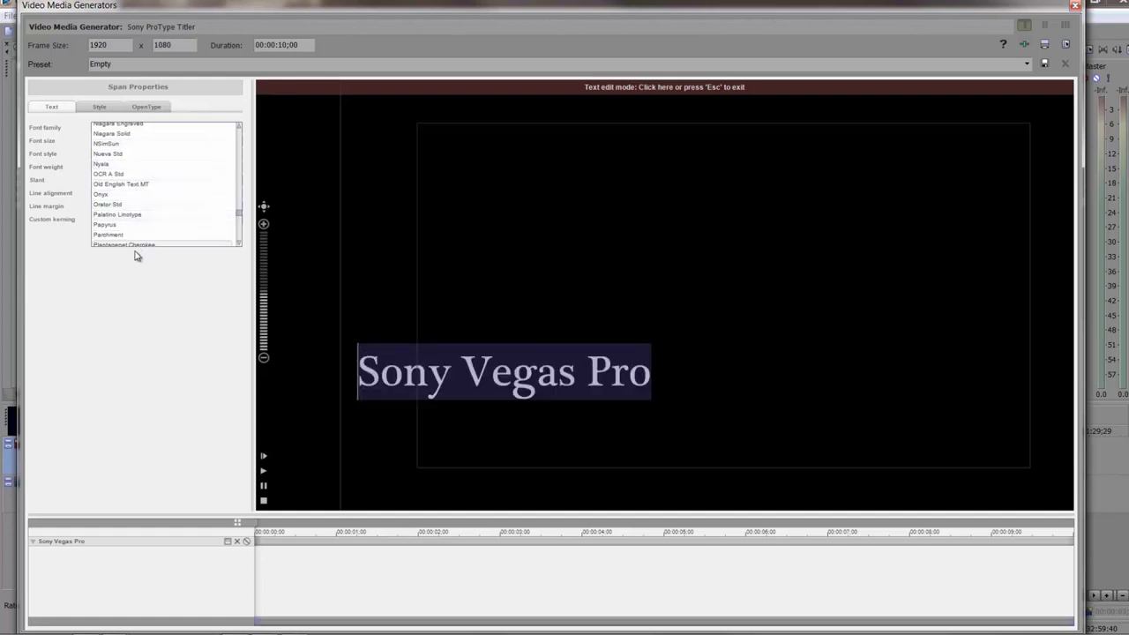
left_click_drag(240, 216, 240, 232)
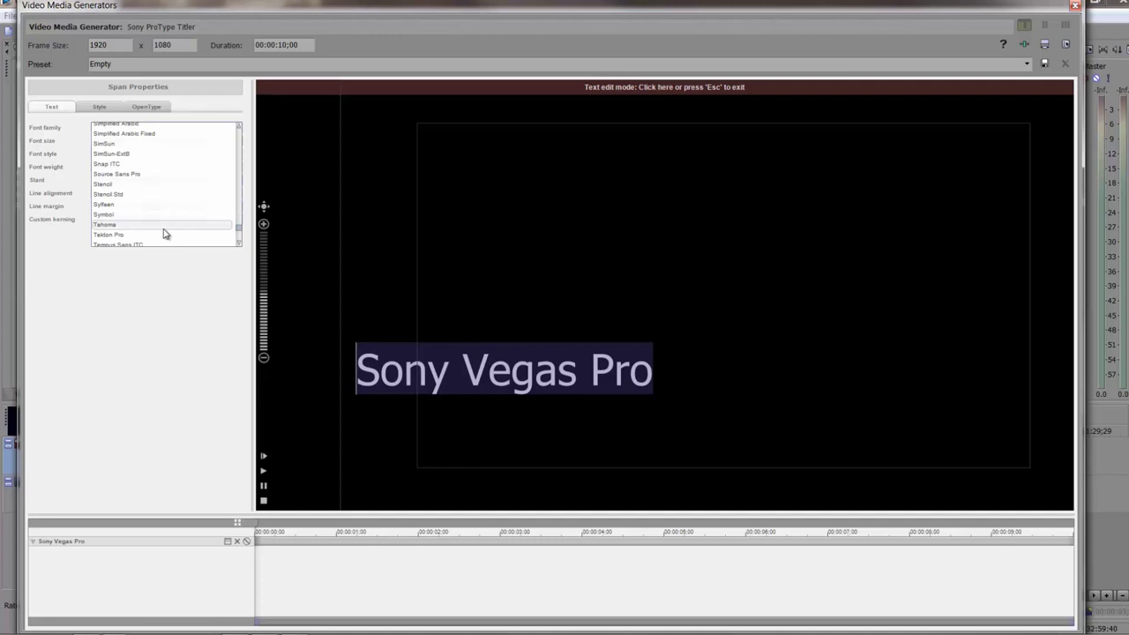
left_click(163, 228)
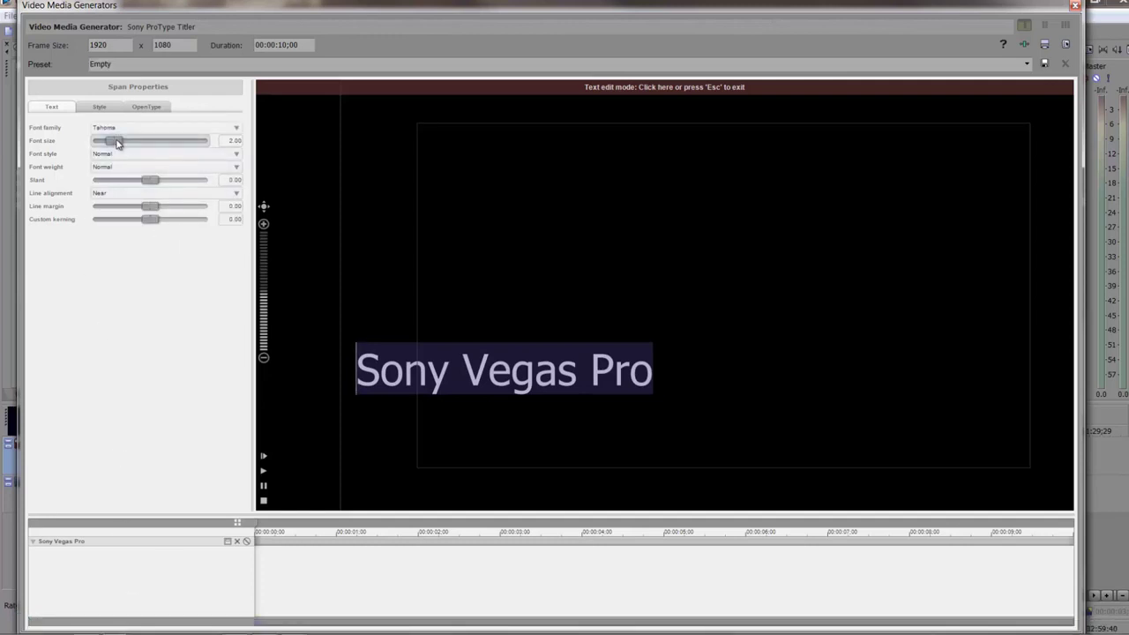
mouse_move(114, 141)
left_mouse_down()
mouse_move(201, 147)
mouse_move(115, 156)
mouse_move(203, 156)
mouse_move(112, 161)
mouse_move(123, 161)
left_mouse_up()
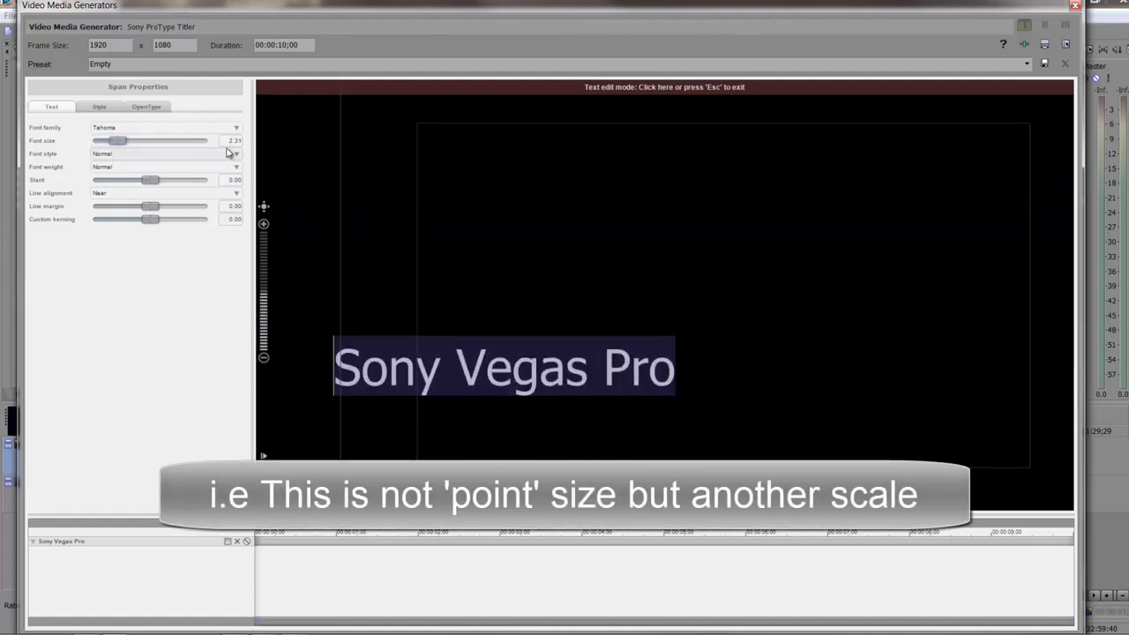
Step: Make the selected title text Italic, try the Extra Heavy and Medium weights, and set the font weight to Extra Bold
left_click(120, 153)
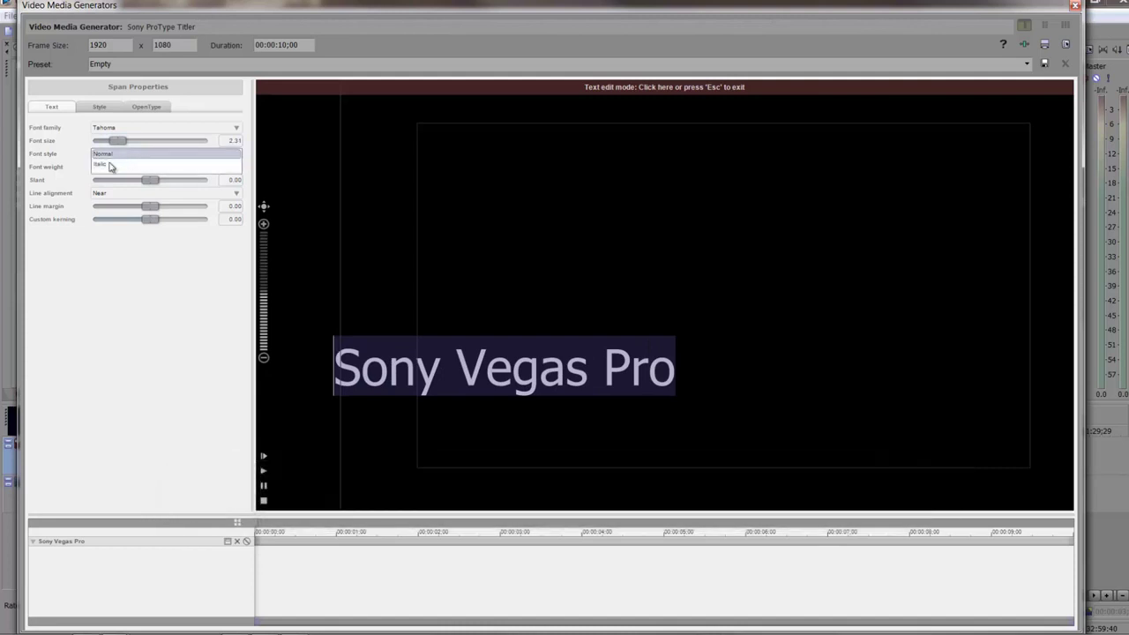
left_click(111, 165)
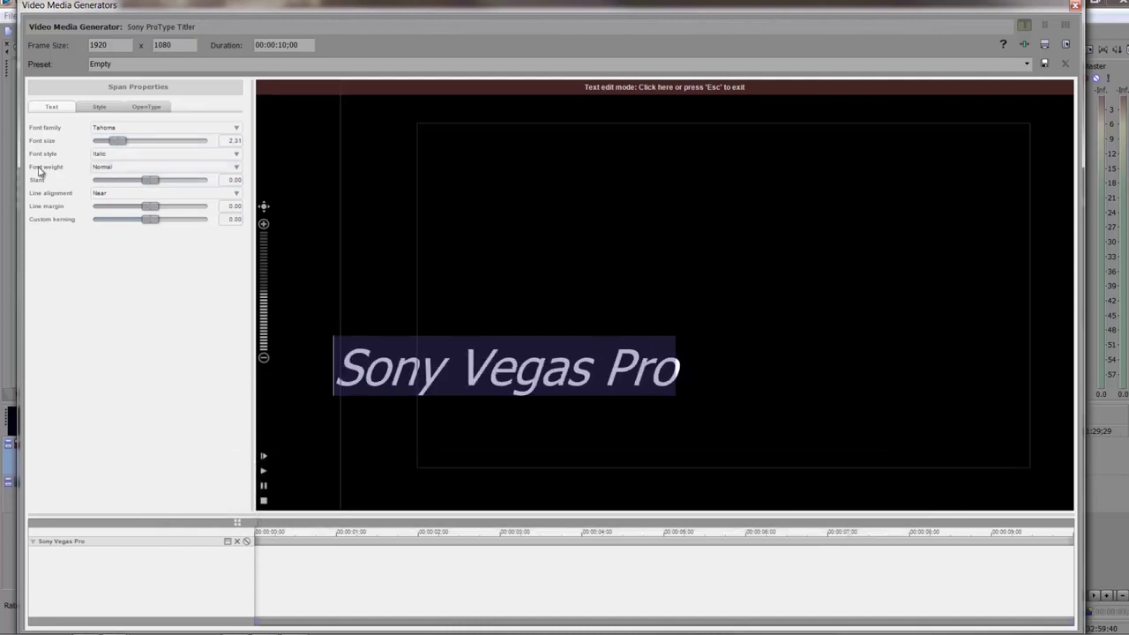
left_click(120, 168)
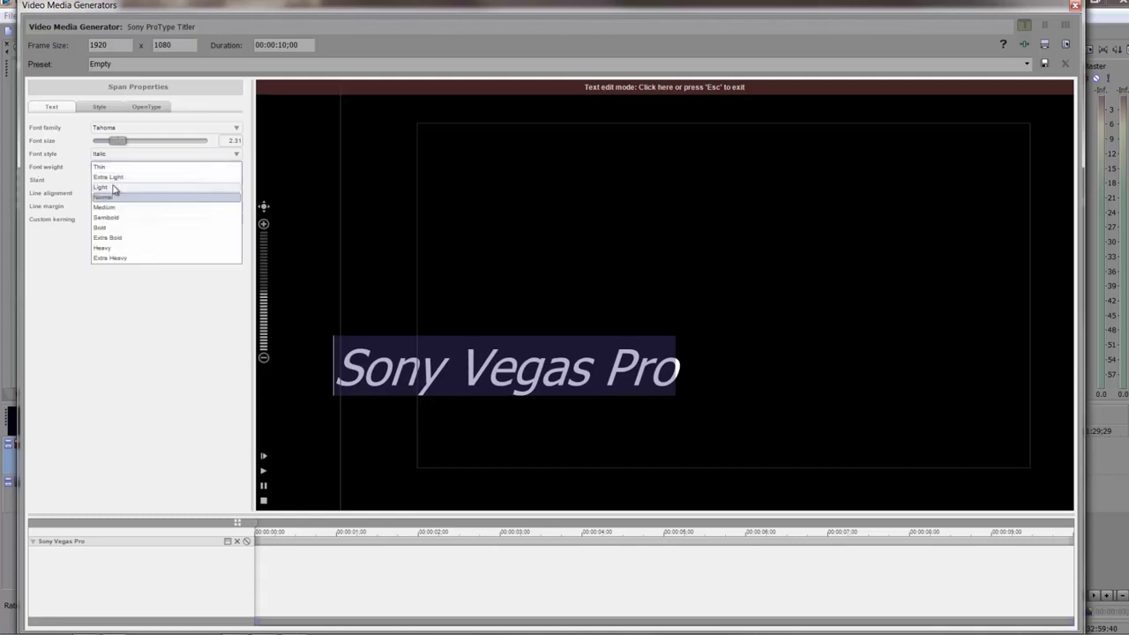
left_click(108, 258)
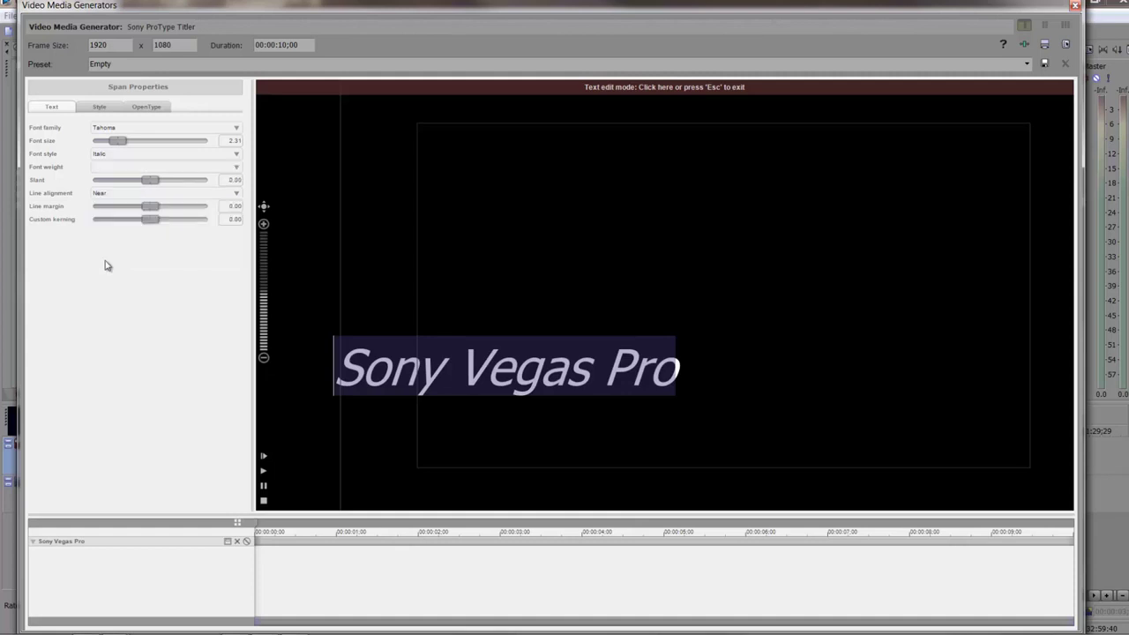
left_click(138, 168)
left_click(109, 209)
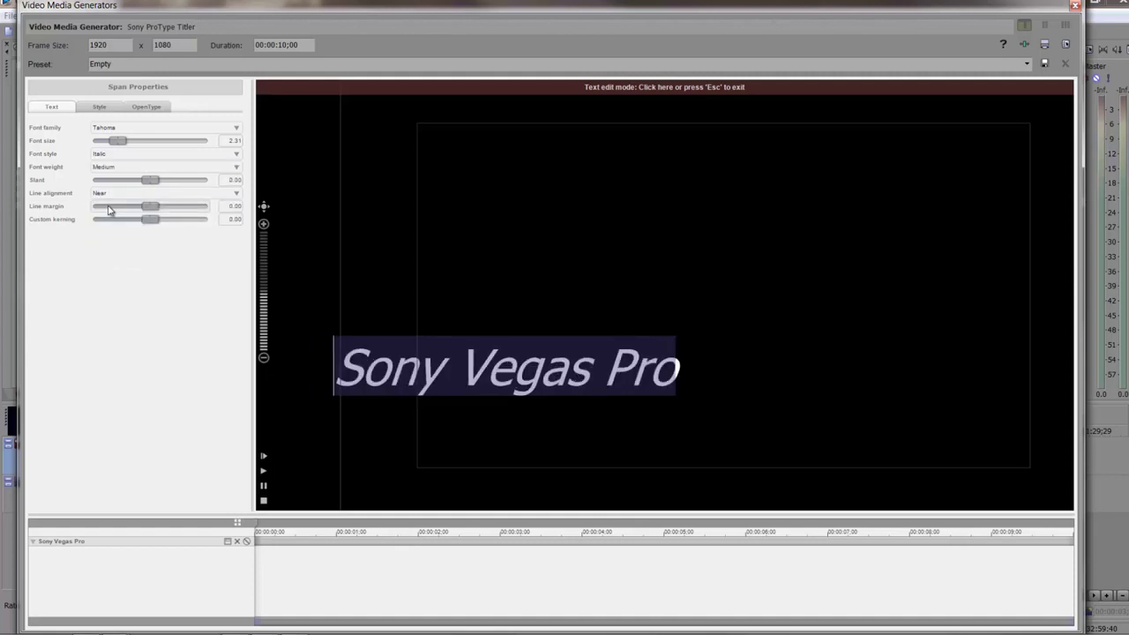
left_click(126, 168)
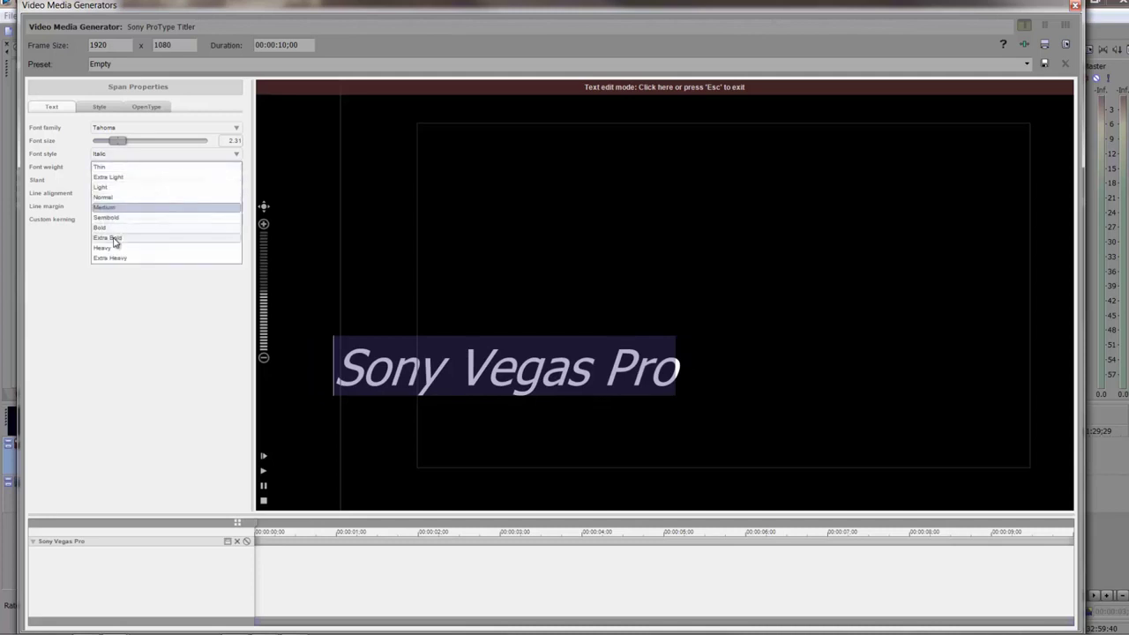
left_click(108, 237)
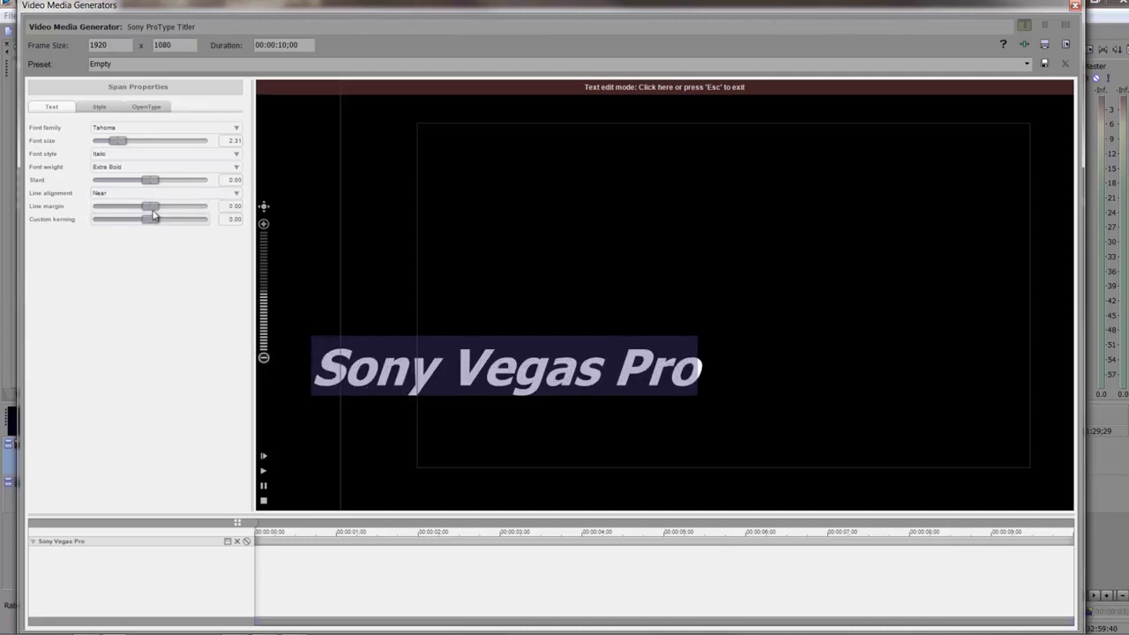
Step: Return the title's font style to Normal and set its slant to about 0.46, keeping the line alignment at Near
left_click(161, 157)
left_click(161, 155)
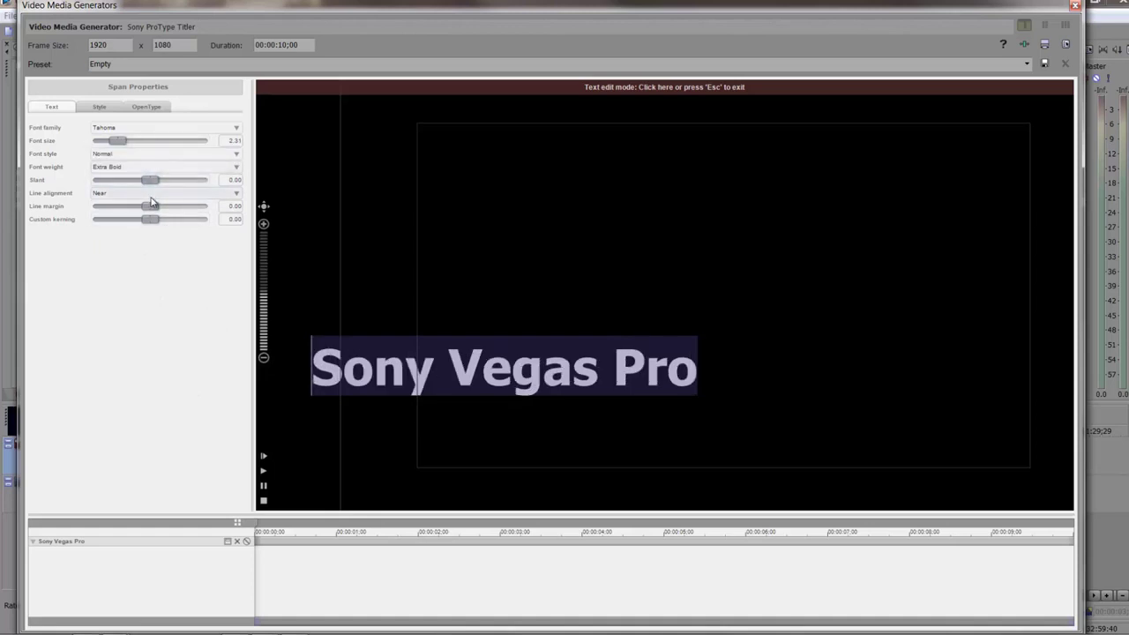
left_click_drag(152, 182, 178, 189)
left_click(172, 193)
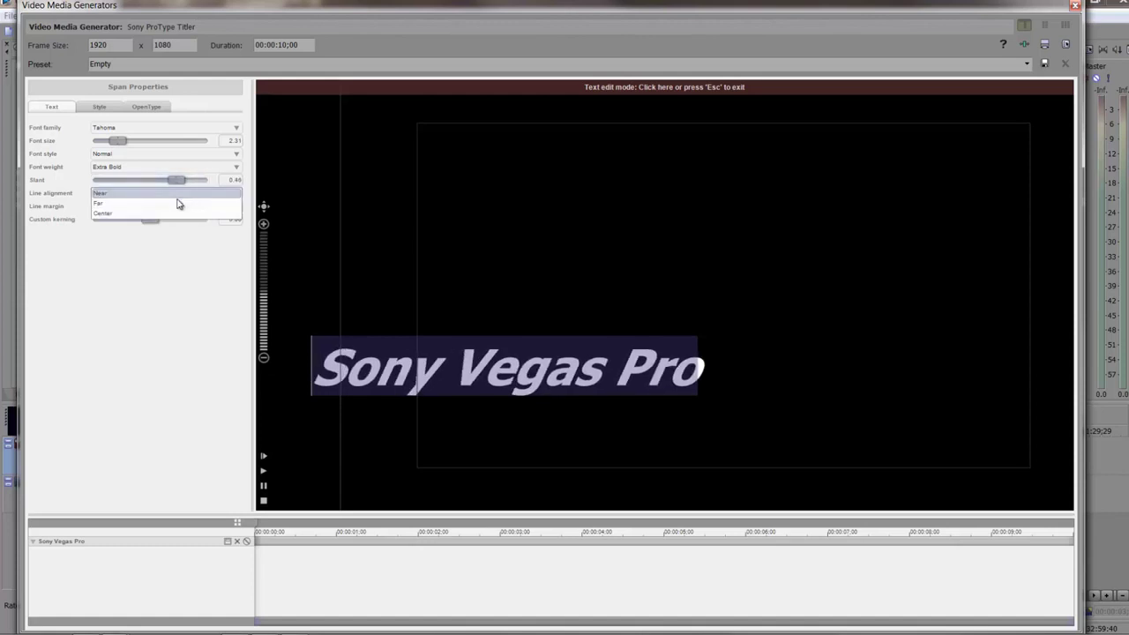
left_click(172, 193)
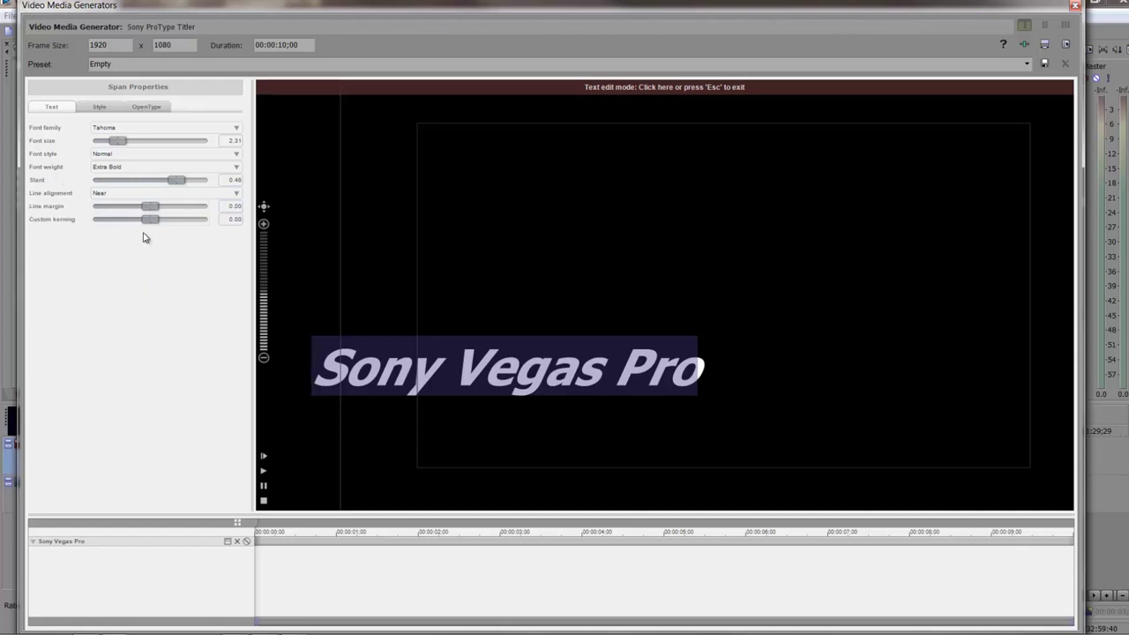
Step: Try adjusting the custom kerning of the whole title and of the letters at the cursor inside "Vegas"
left_click_drag(156, 225, 133, 226)
left_click(555, 370)
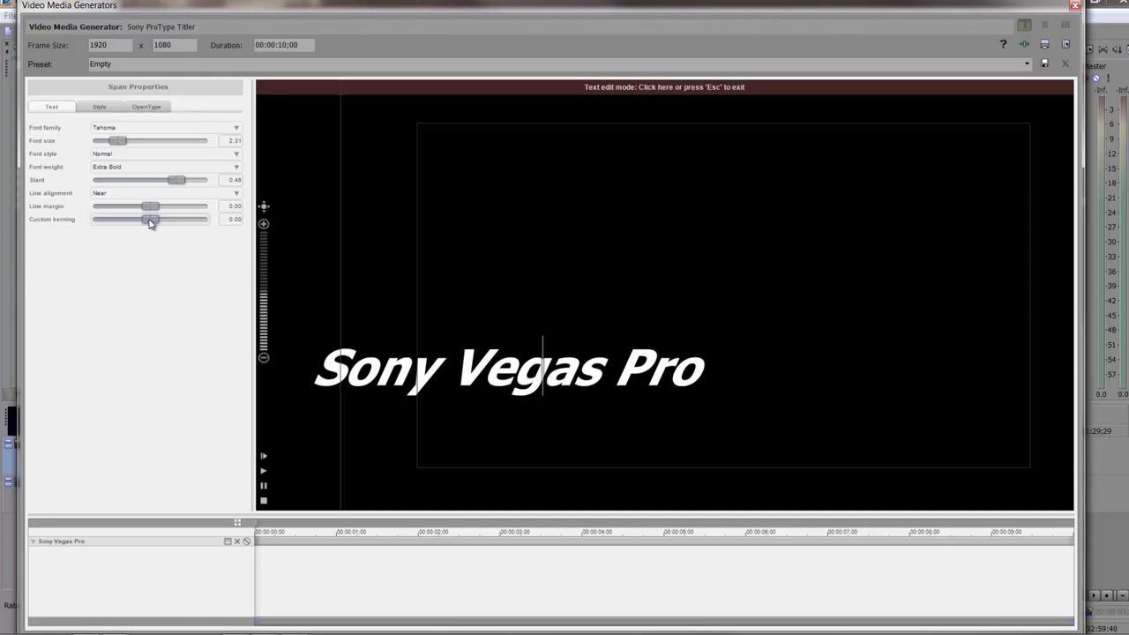
mouse_move(151, 220)
left_mouse_down()
mouse_move(238, 234)
mouse_move(189, 221)
mouse_move(40, 249)
mouse_move(196, 256)
mouse_move(104, 256)
mouse_move(166, 256)
mouse_move(141, 256)
mouse_move(162, 257)
mouse_move(150, 221)
left_mouse_up()
Step: Try to set the fill color to blue with Red 0 and Green about 75 while no text is selected
left_click(99, 106)
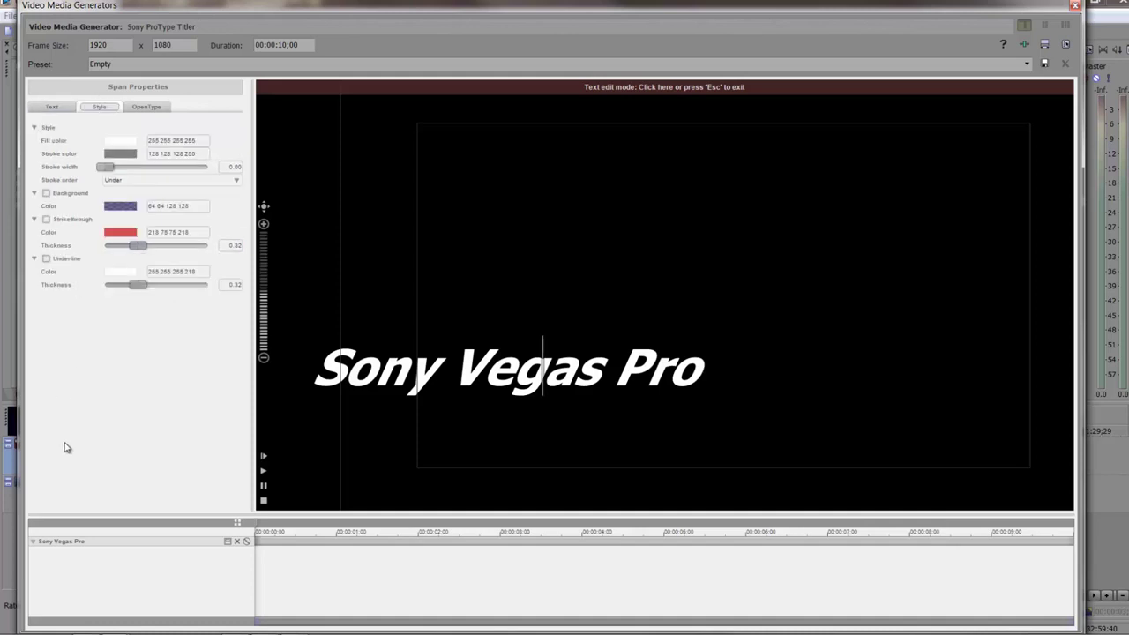
left_click(117, 143)
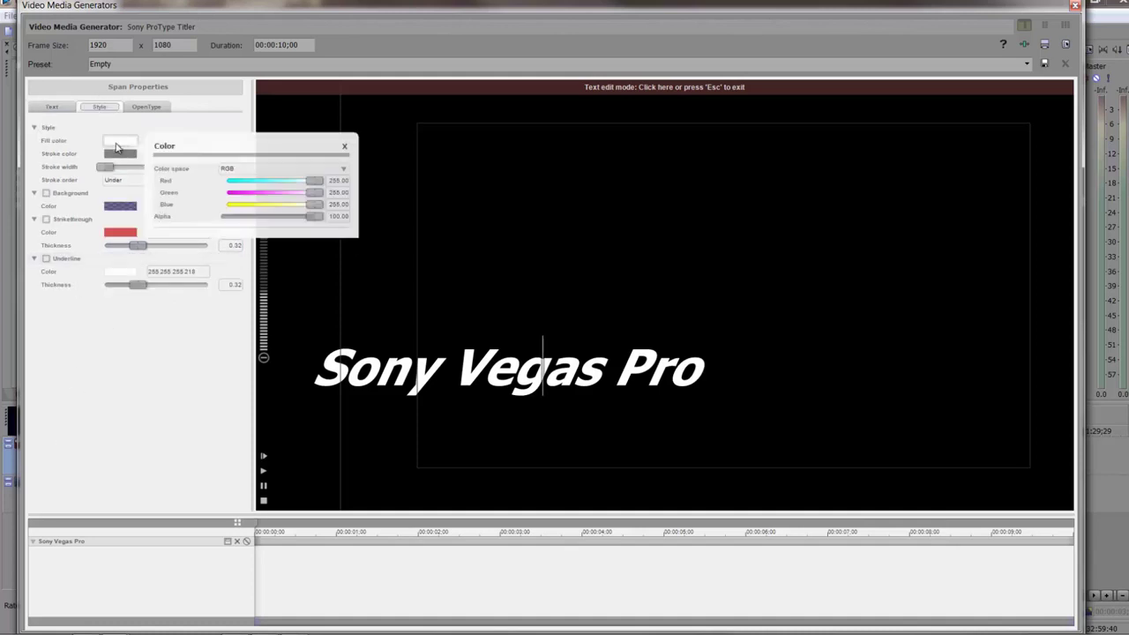
left_click_drag(321, 184, 227, 180)
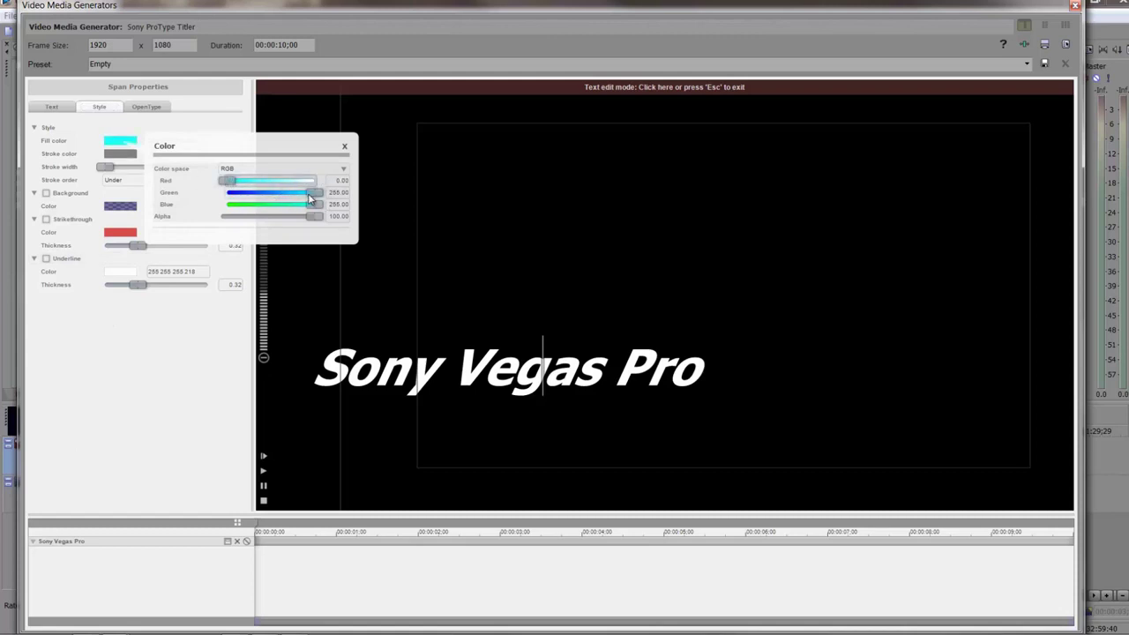
left_click_drag(307, 193, 249, 196)
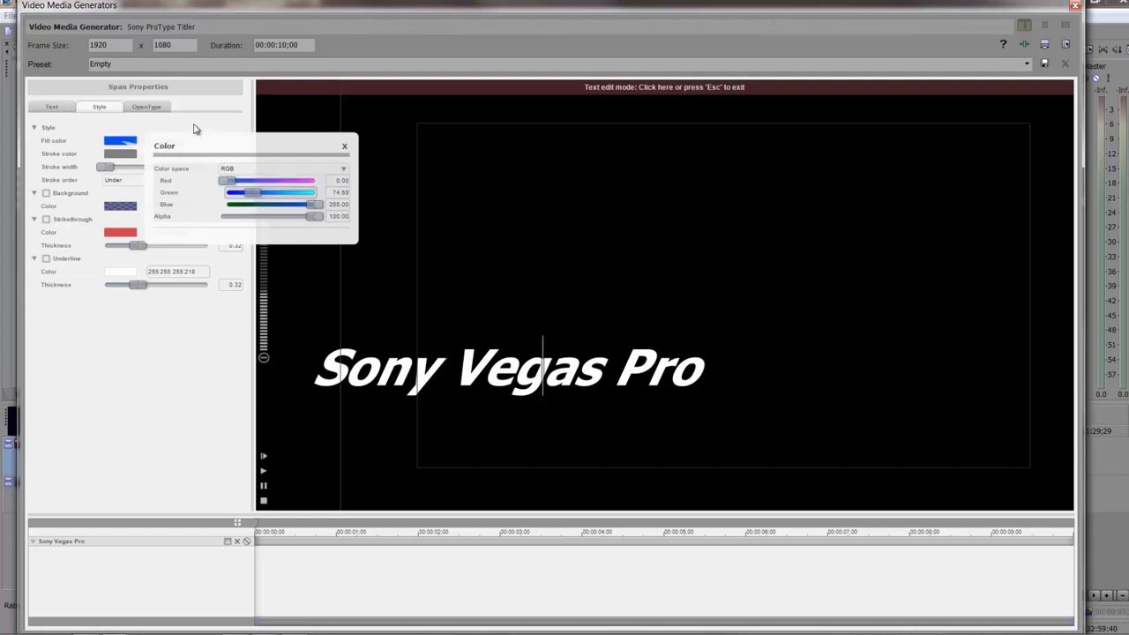
left_click(596, 367)
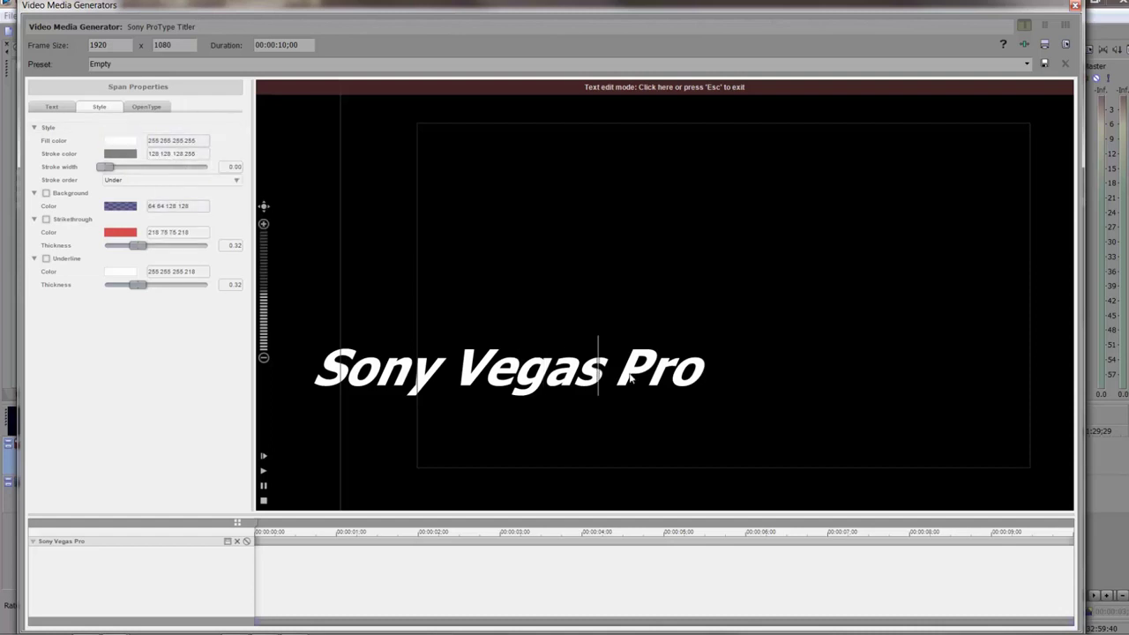
Step: Select the whole "Sony Vegas Pro" text and set its fill color to blue, RGB 0, 62, 255
left_click(715, 377)
left_click_drag(696, 377, 308, 221)
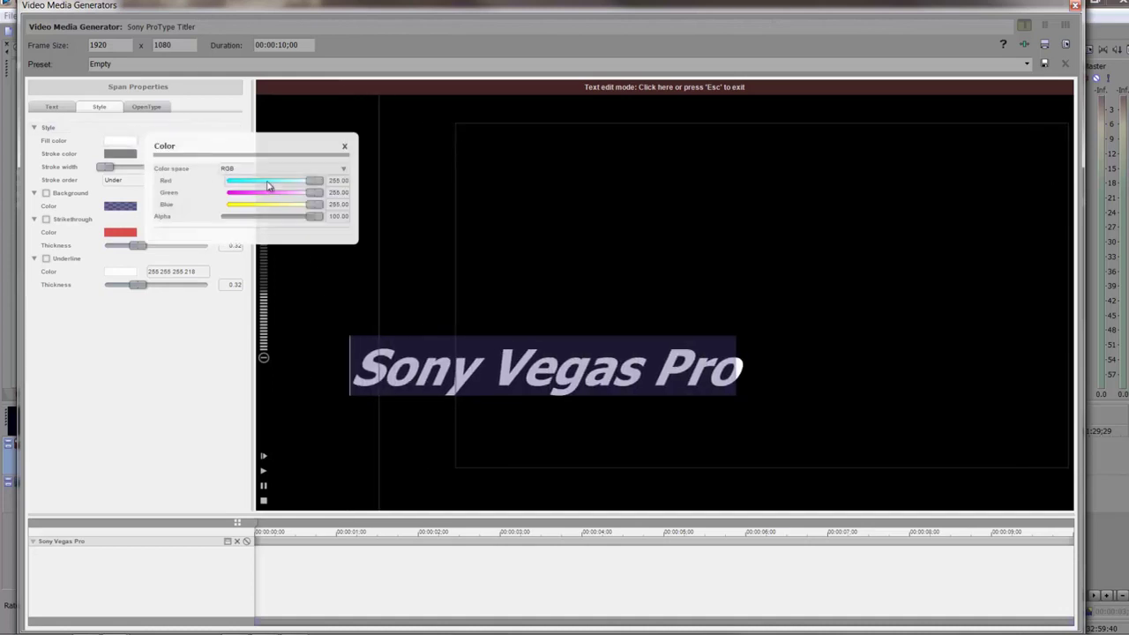
left_click_drag(270, 181, 250, 200)
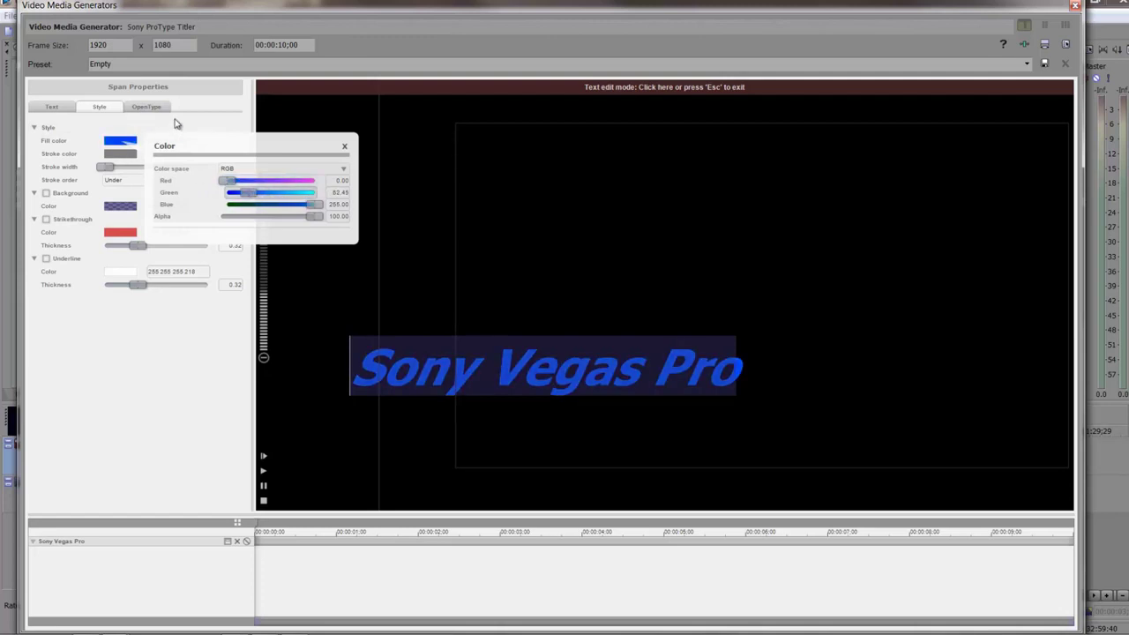
Step: Set the selected text's stroke color to white, RGB 255, 255, 255
left_click(113, 156)
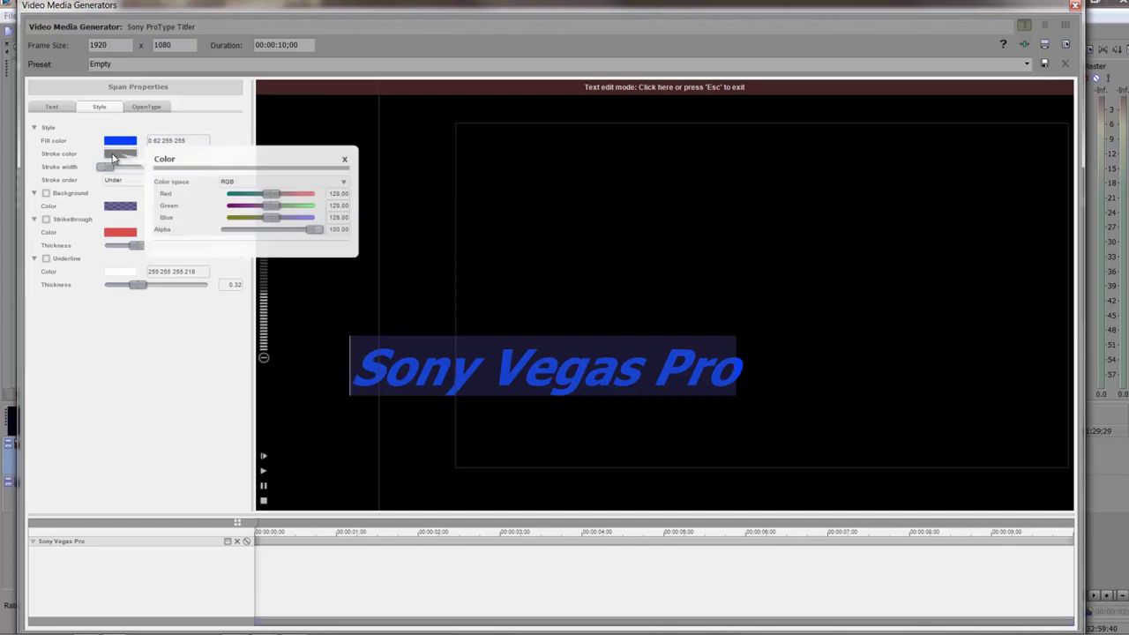
mouse_move(272, 196)
left_mouse_down()
mouse_move(316, 194)
mouse_move(273, 205)
mouse_move(309, 206)
mouse_move(275, 218)
mouse_move(315, 217)
left_mouse_up()
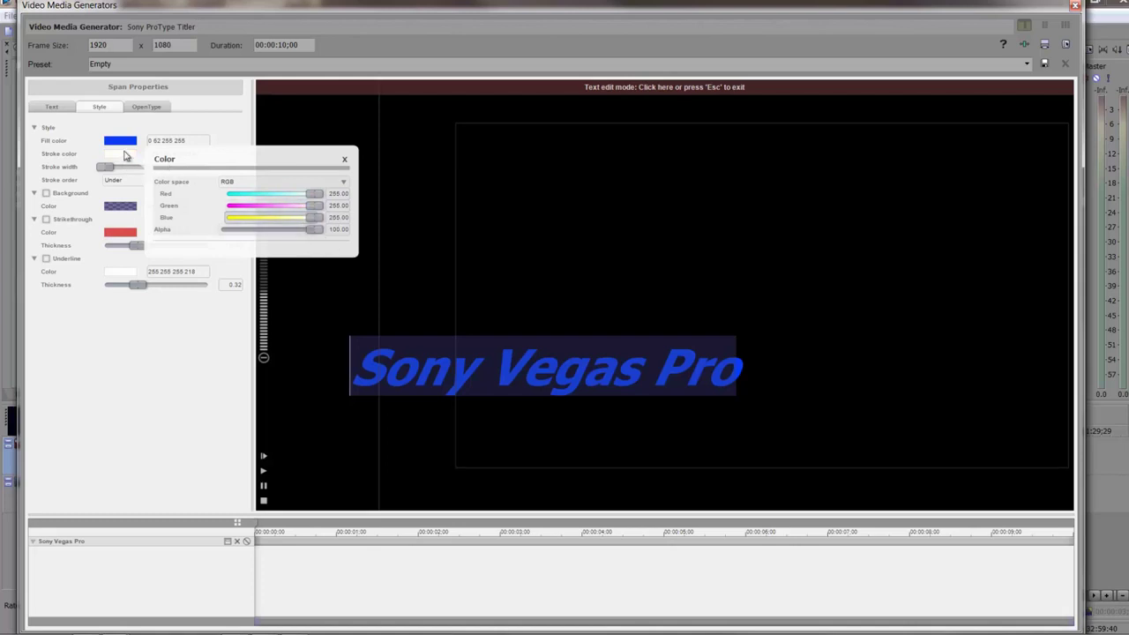
left_click(219, 123)
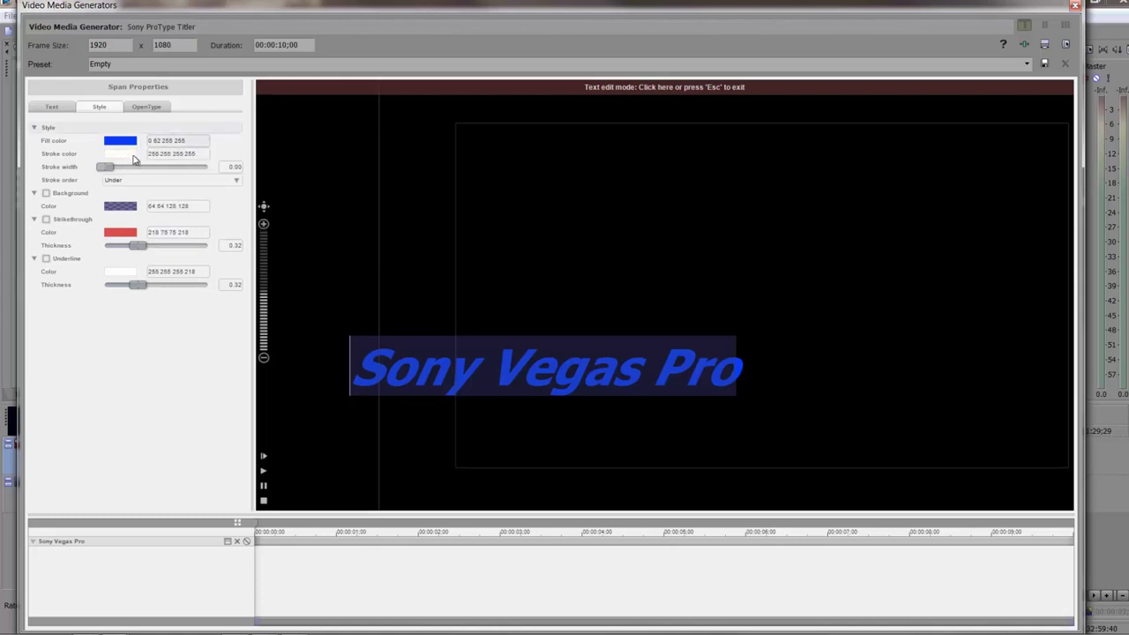
Step: Set the title's stroke width to 4.36, try the Over stroke order, and set the order back to Under
left_click_drag(102, 168, 148, 177)
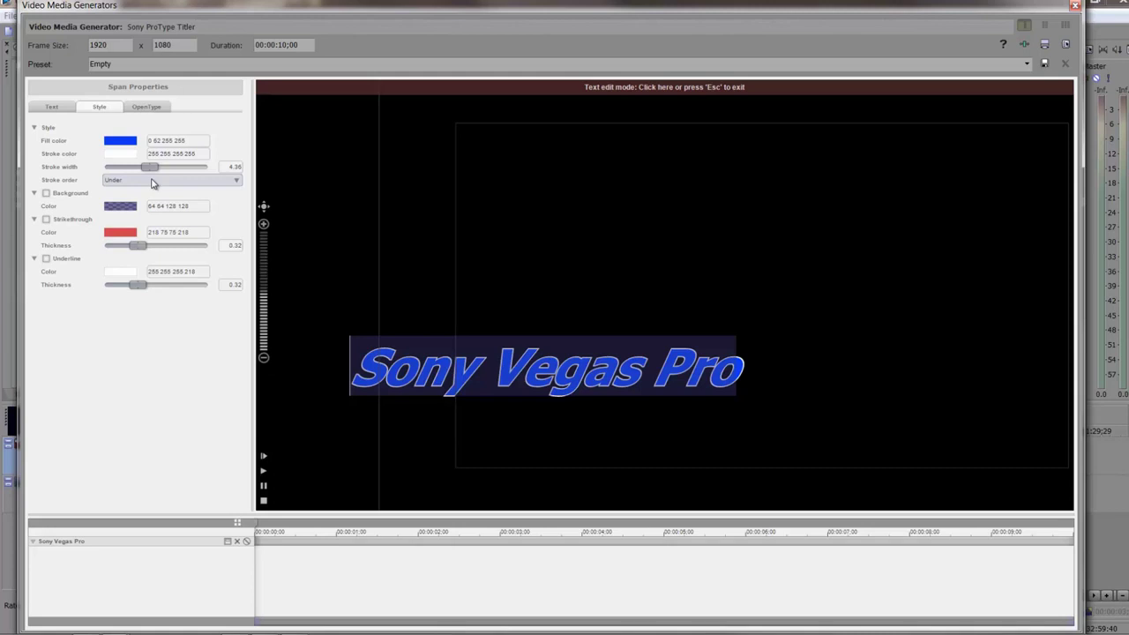
left_click(152, 183)
left_click(150, 183)
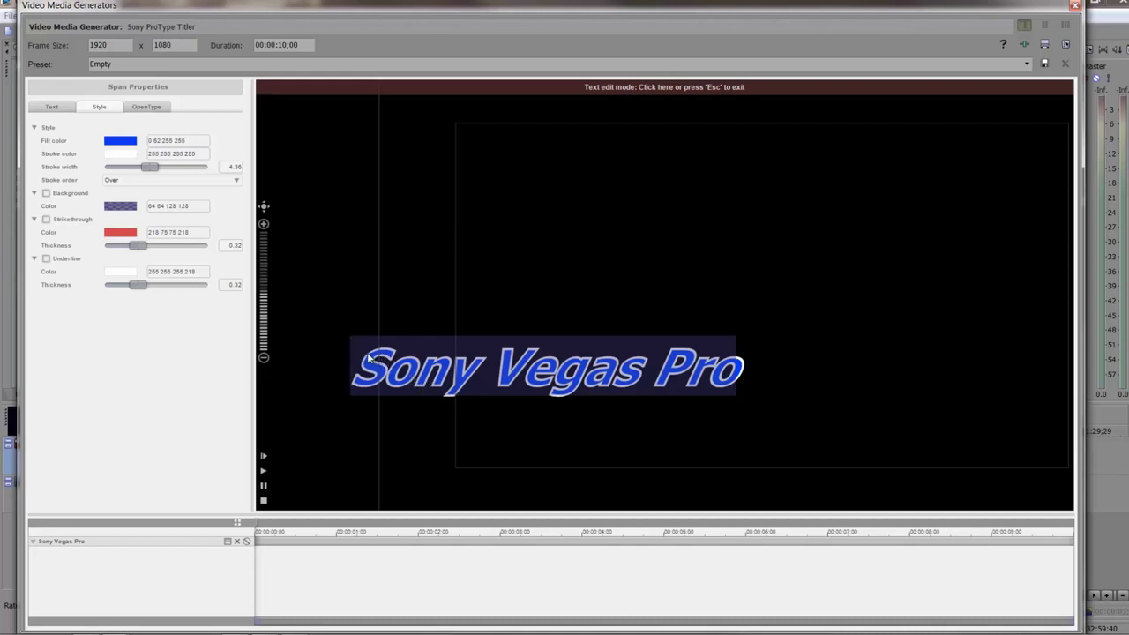
left_click(144, 181)
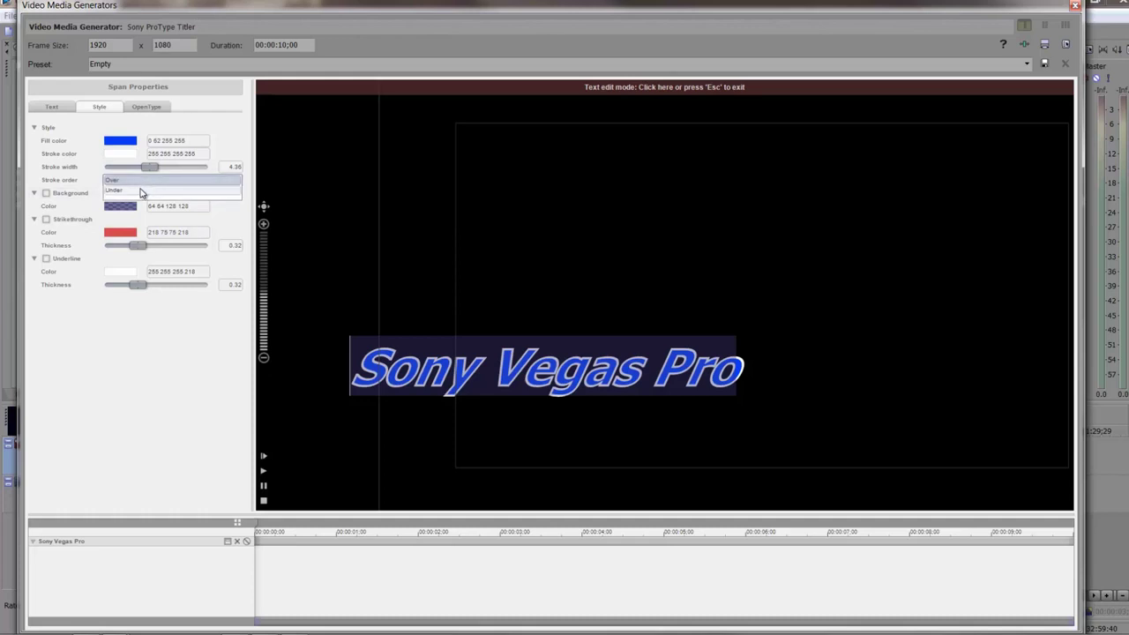
left_click(141, 190)
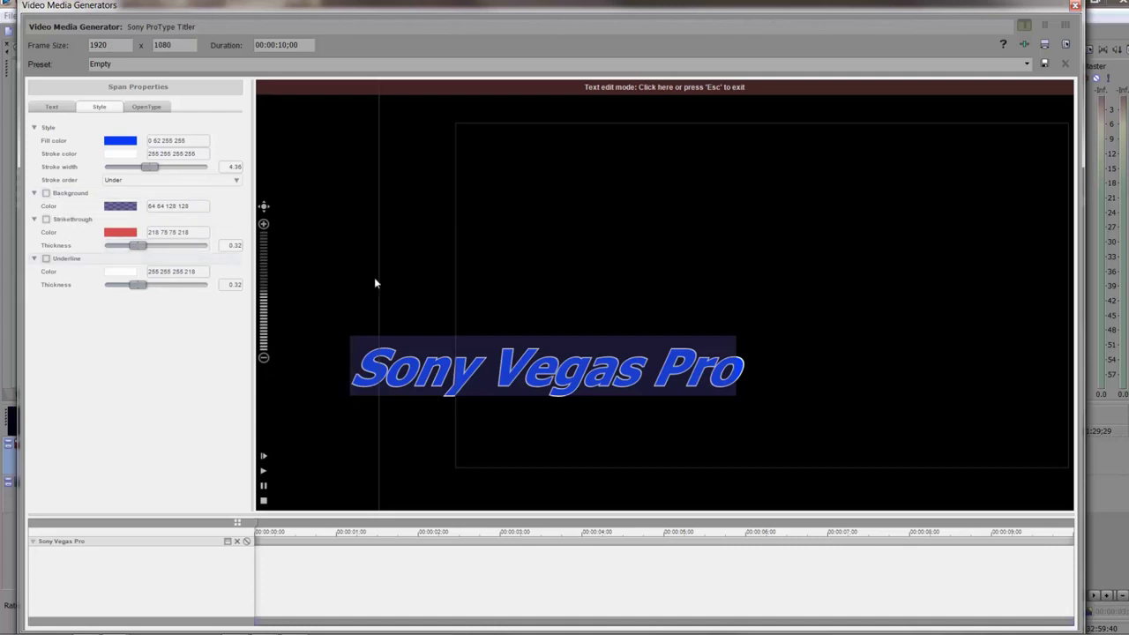
Step: Try a white strikethrough with thickness 0.81 and an underline on the title, disabling each one again
left_click(45, 220)
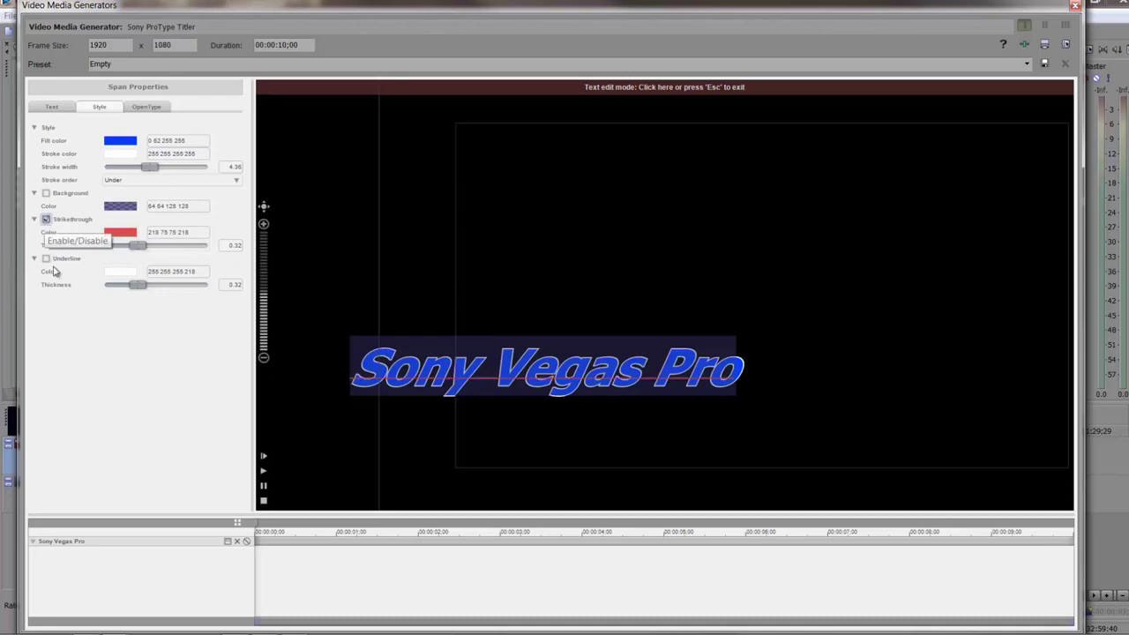
left_click_drag(138, 247, 188, 246)
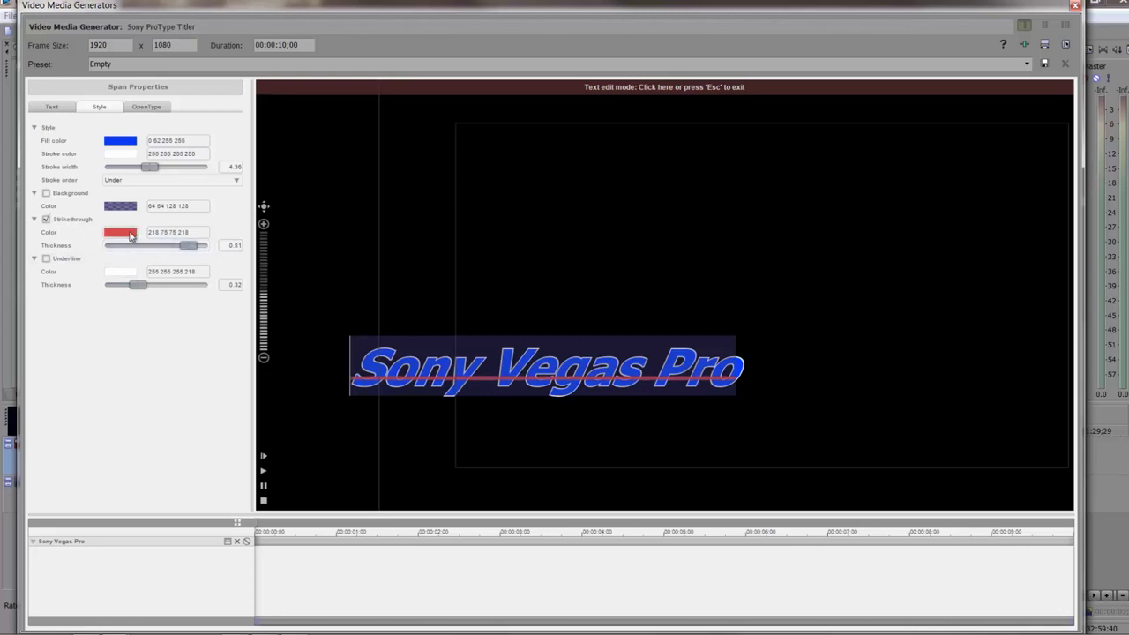
left_click(124, 233)
left_click_drag(256, 286, 373, 274)
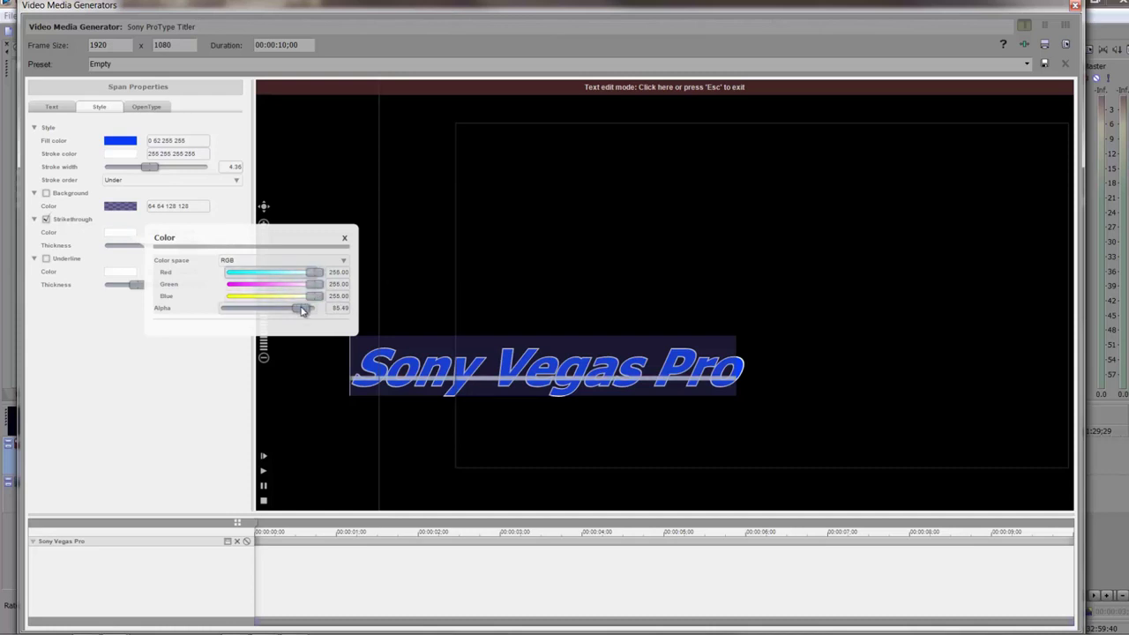
left_click_drag(301, 310, 322, 308)
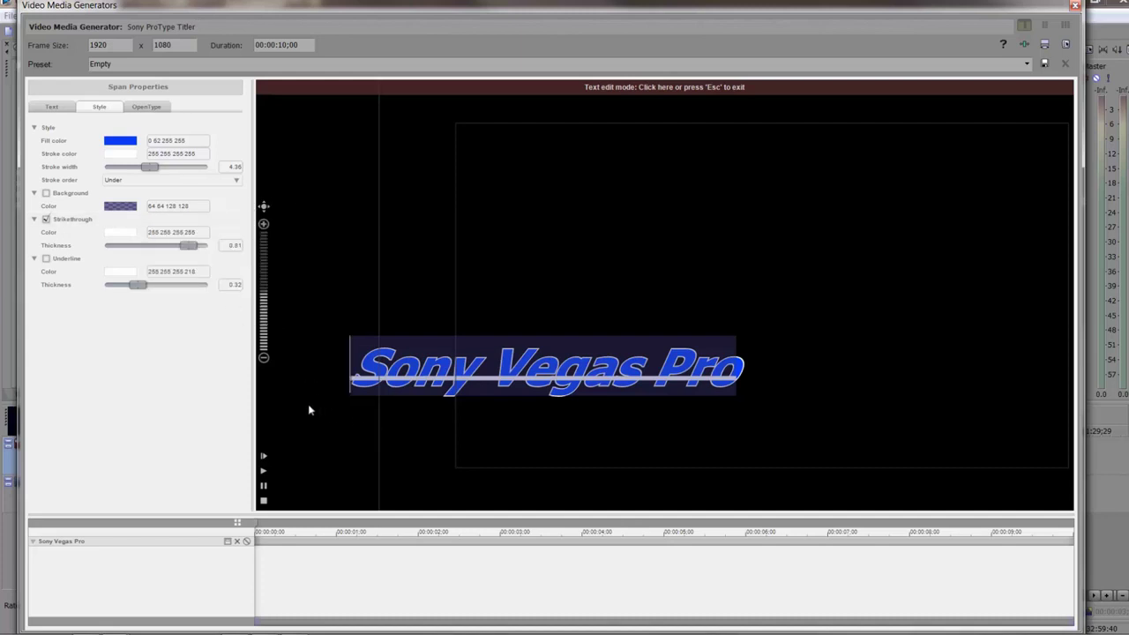
left_click(47, 219)
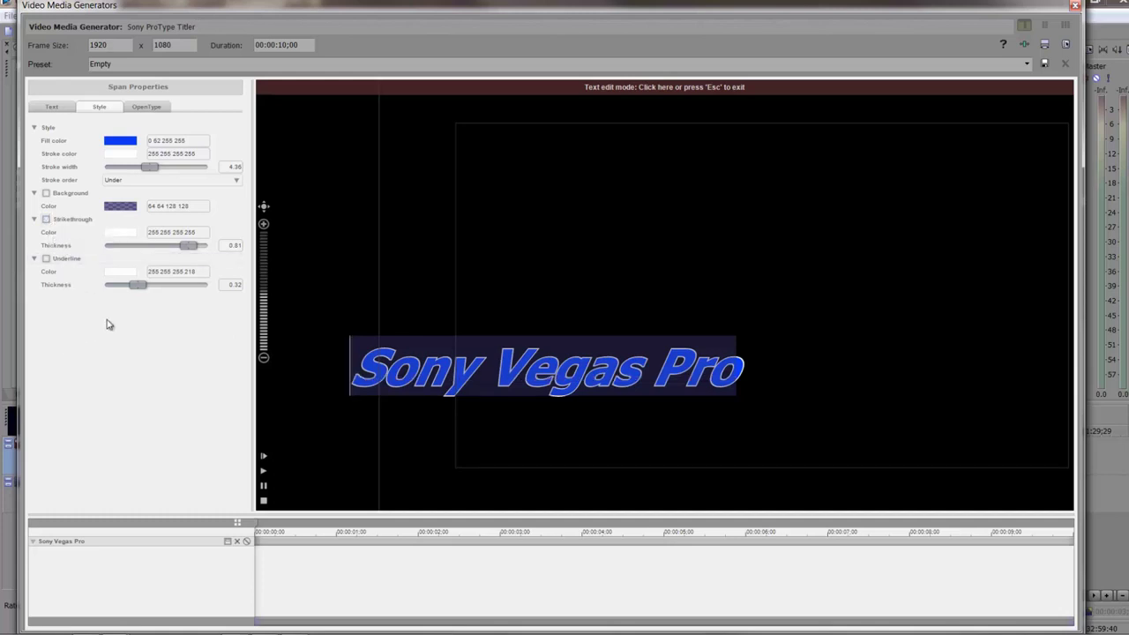
left_click(46, 259)
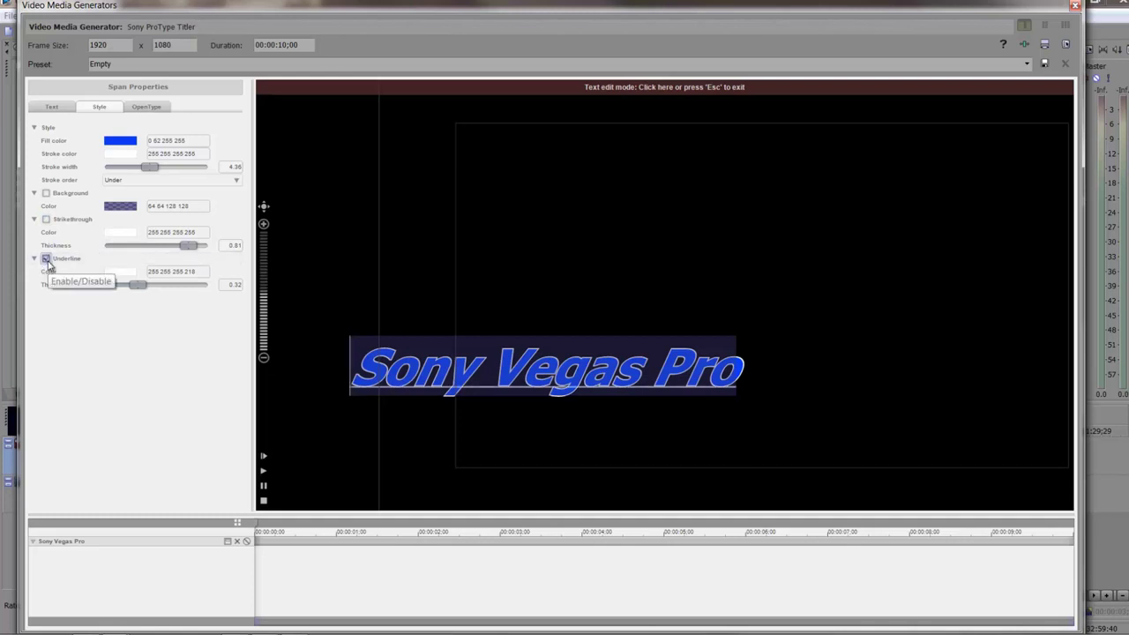
left_click(46, 259)
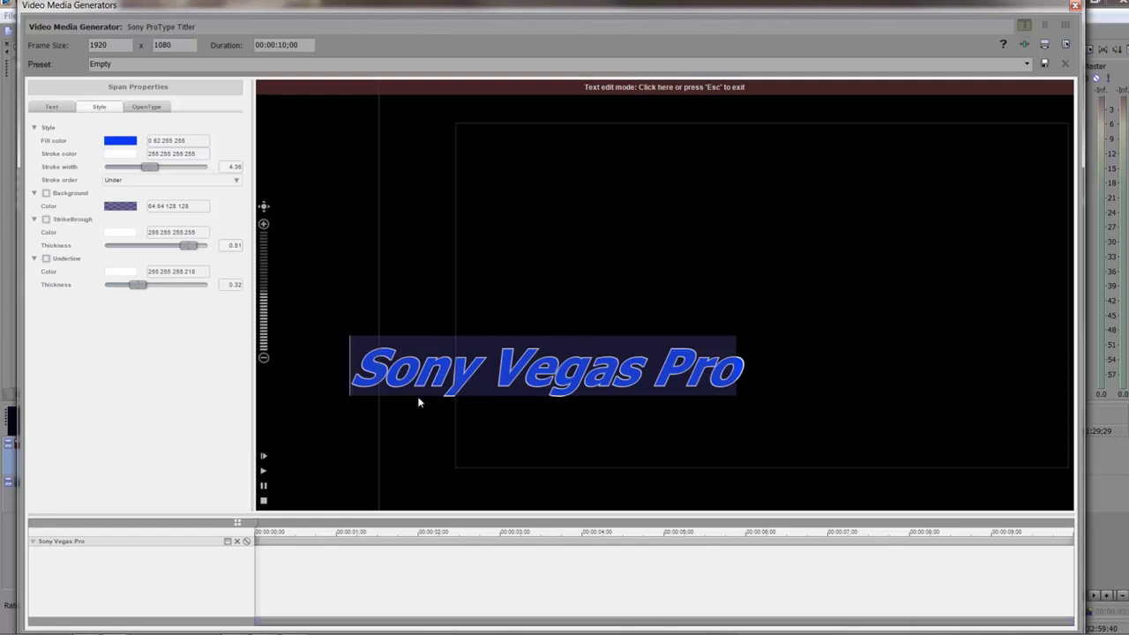
Step: Look over the title's OpenType options and try the preview's playback, zoom and pan controls
left_click(156, 107)
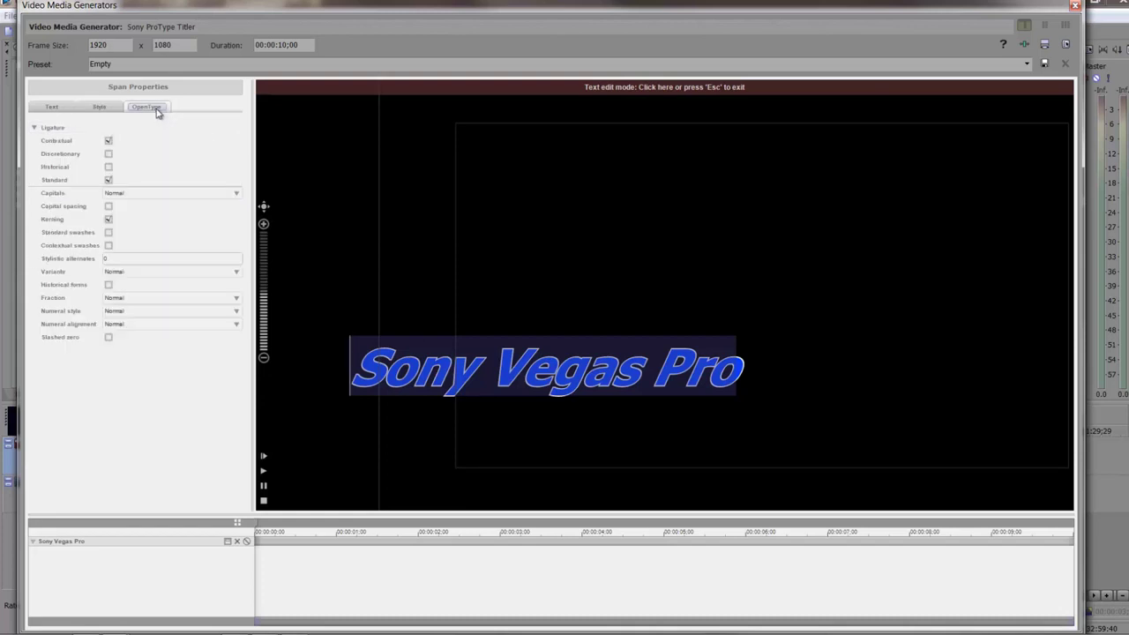
left_click(99, 107)
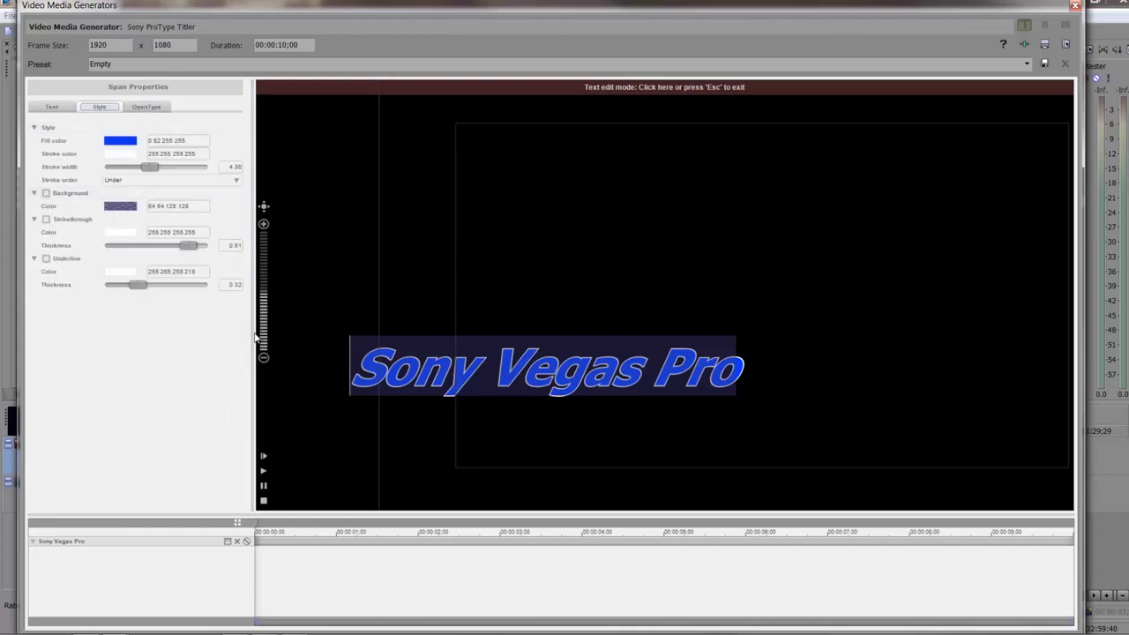
left_click(263, 306)
mouse_move(263, 306)
left_mouse_down()
mouse_move(263, 319)
mouse_move(269, 296)
mouse_move(262, 305)
left_mouse_up()
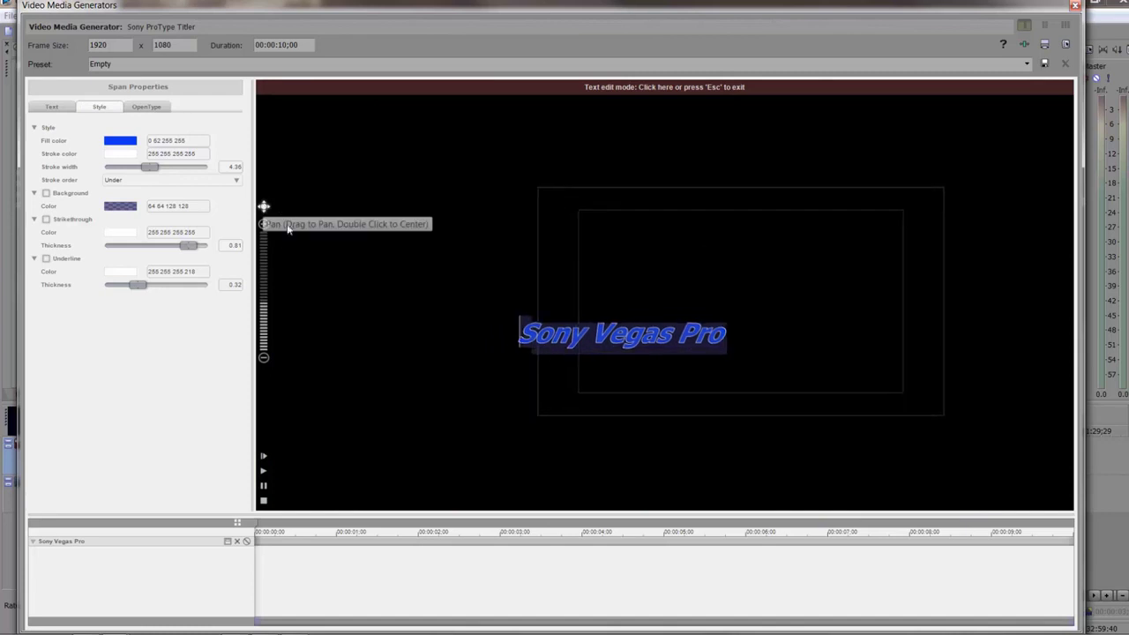
left_click_drag(263, 206, 231, 205)
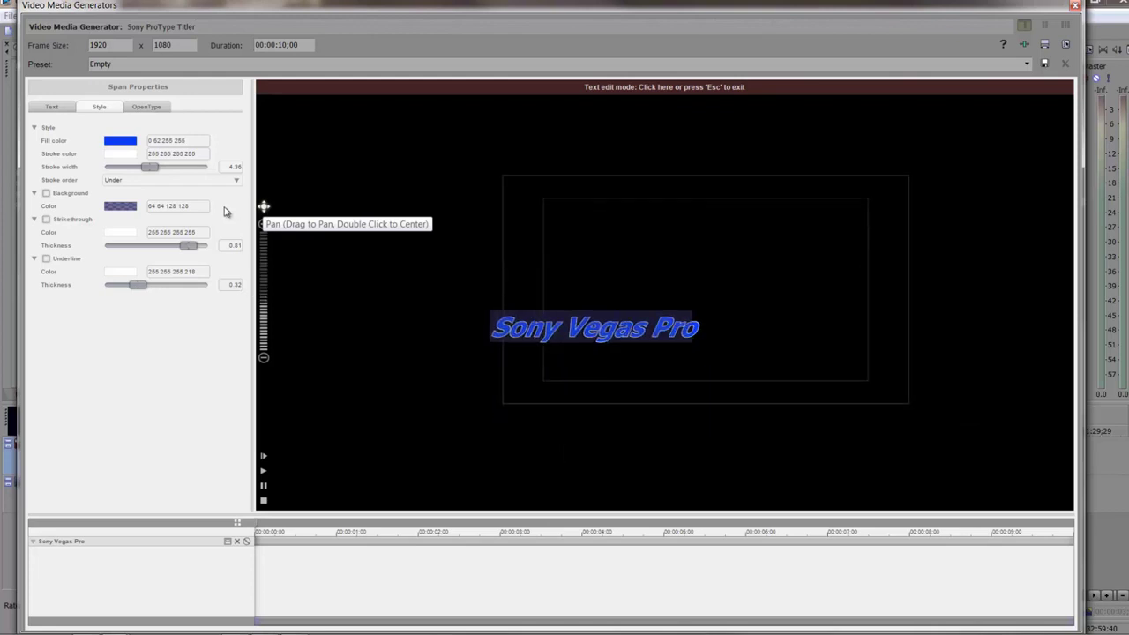
left_click(265, 471)
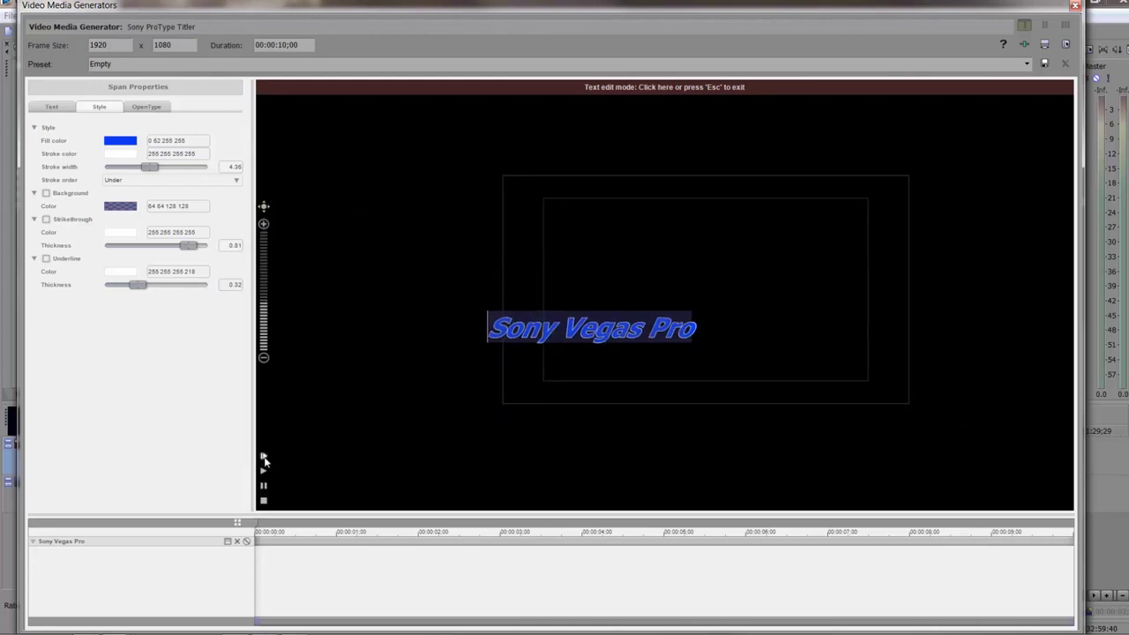
left_click(264, 457)
left_click(264, 301)
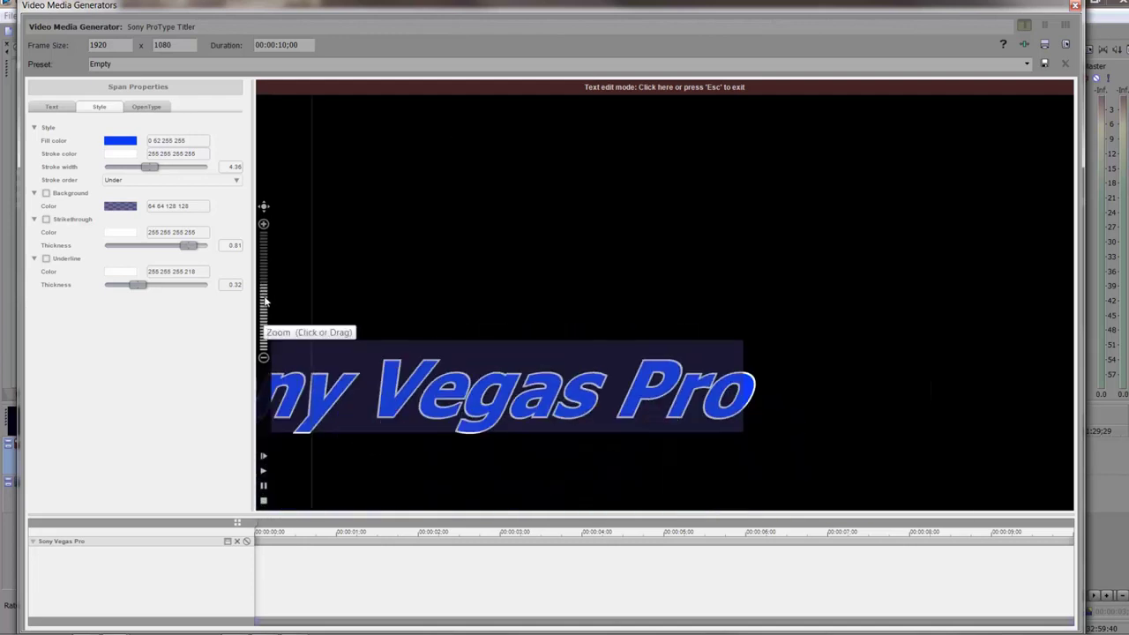
left_click_drag(265, 302, 266, 306)
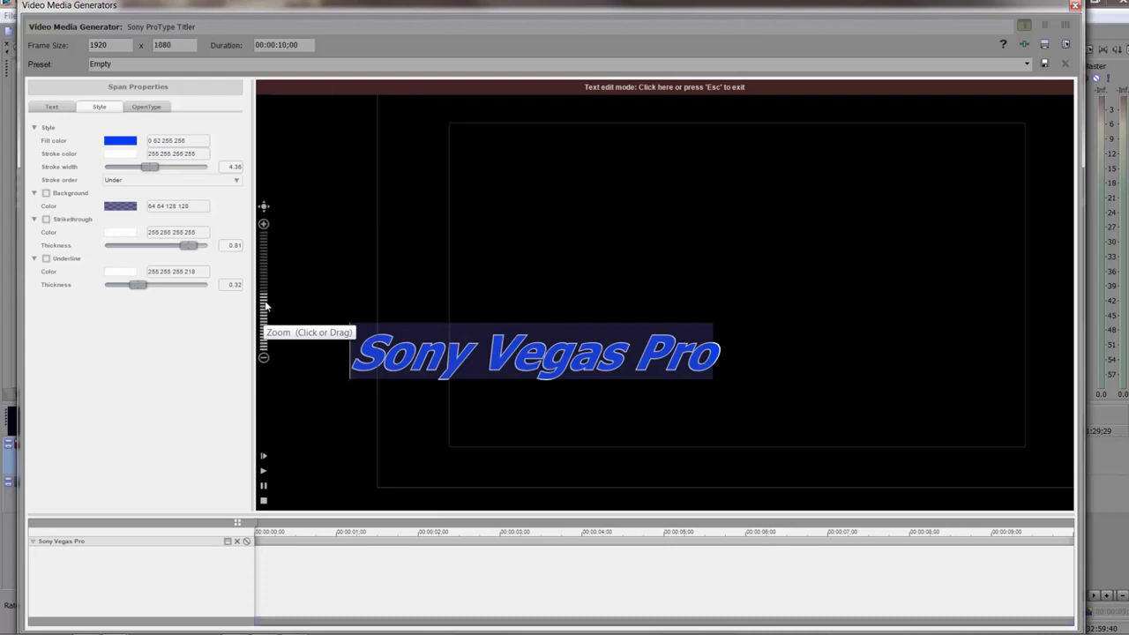
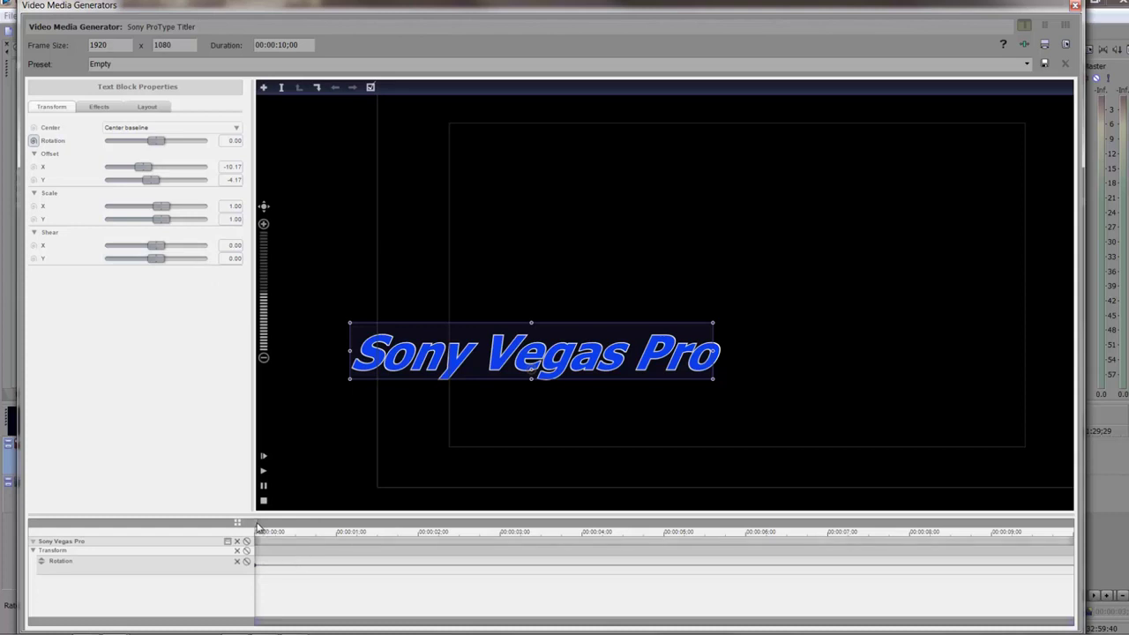
Step: Create a rotation keyframe of -54.42 at the 1-second mark and return the titler's playhead to the start
left_click_drag(258, 528, 341, 538)
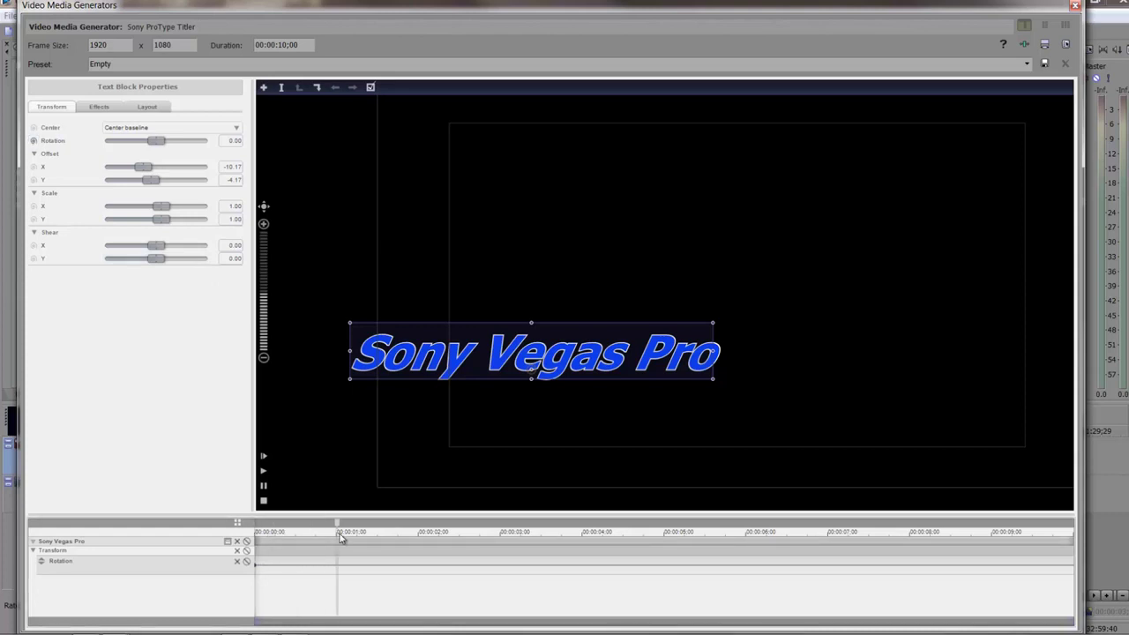
left_click(152, 142)
left_click_drag(152, 144, 144, 144)
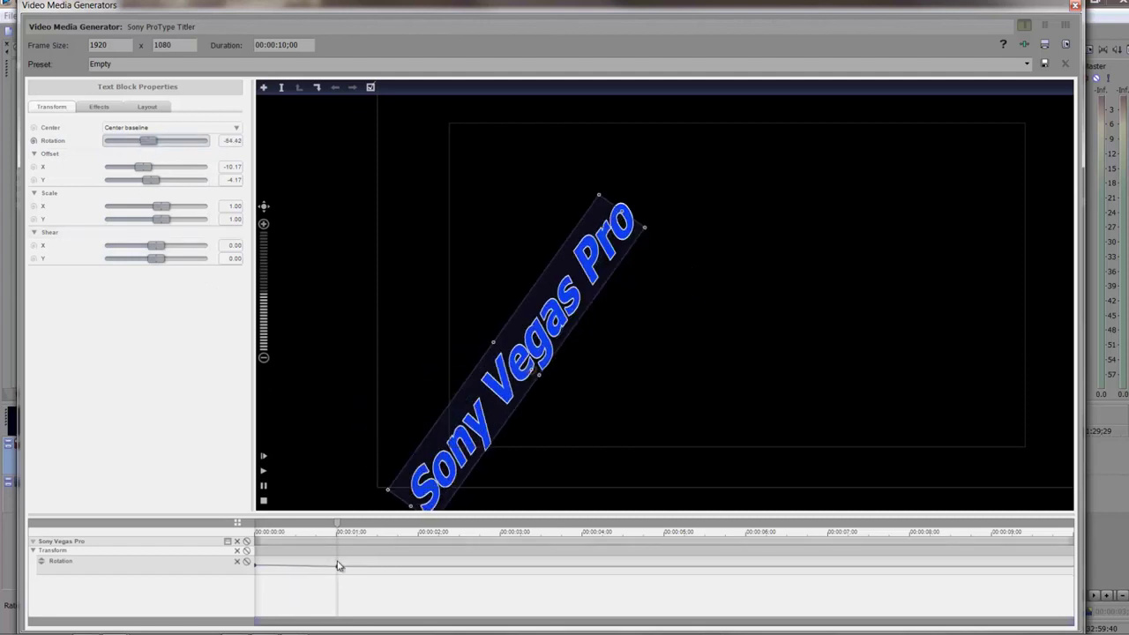
left_click_drag(339, 529, 244, 542)
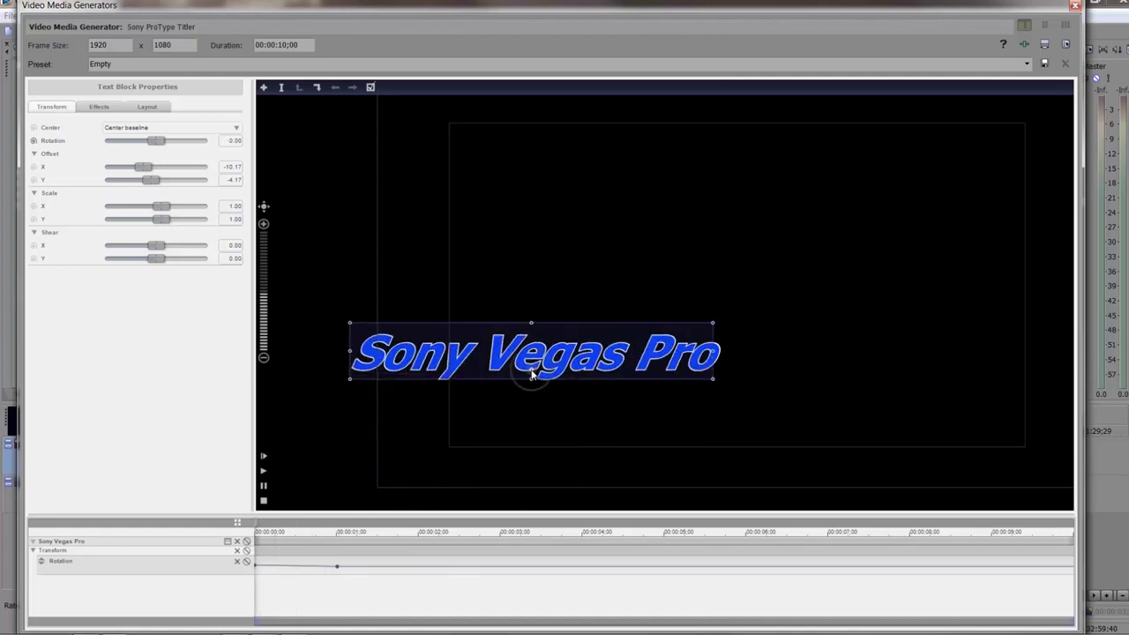
Step: Move the text block's center point above the title to about X -10.28, Y 1.91, and choose the Center preset
left_click_drag(531, 374, 529, 240)
left_click_drag(256, 527, 198, 568)
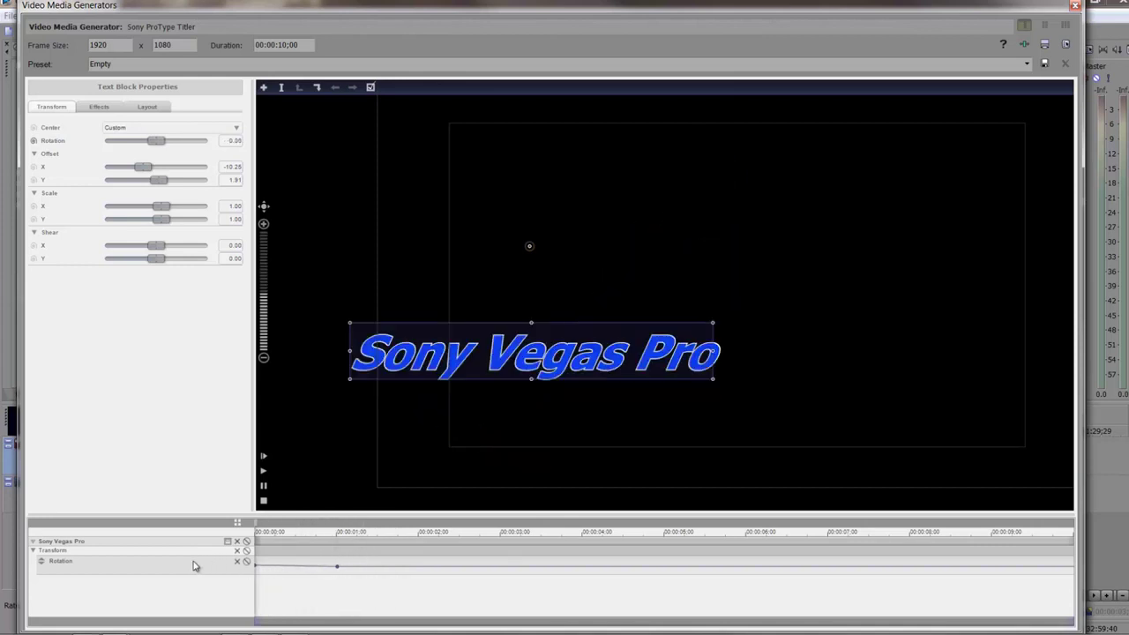
left_click(214, 131)
left_click(181, 172)
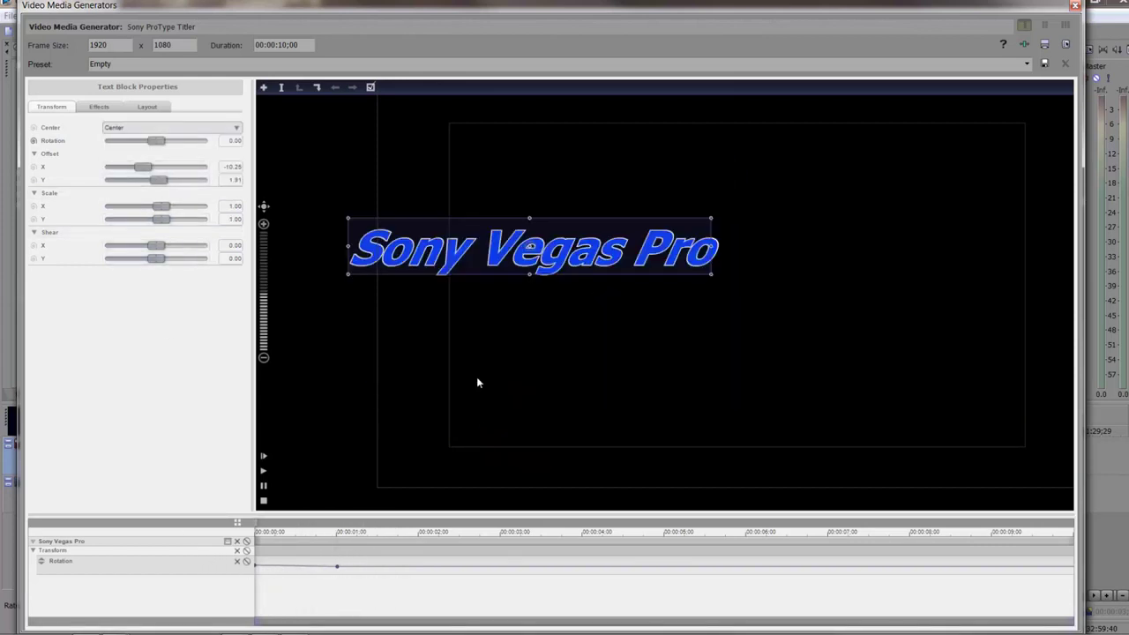
Step: Move the center point beyond the title's right end to offset X 2.50, Y 2.59, and scrub to 1 second to preview the rotation
left_click(209, 128)
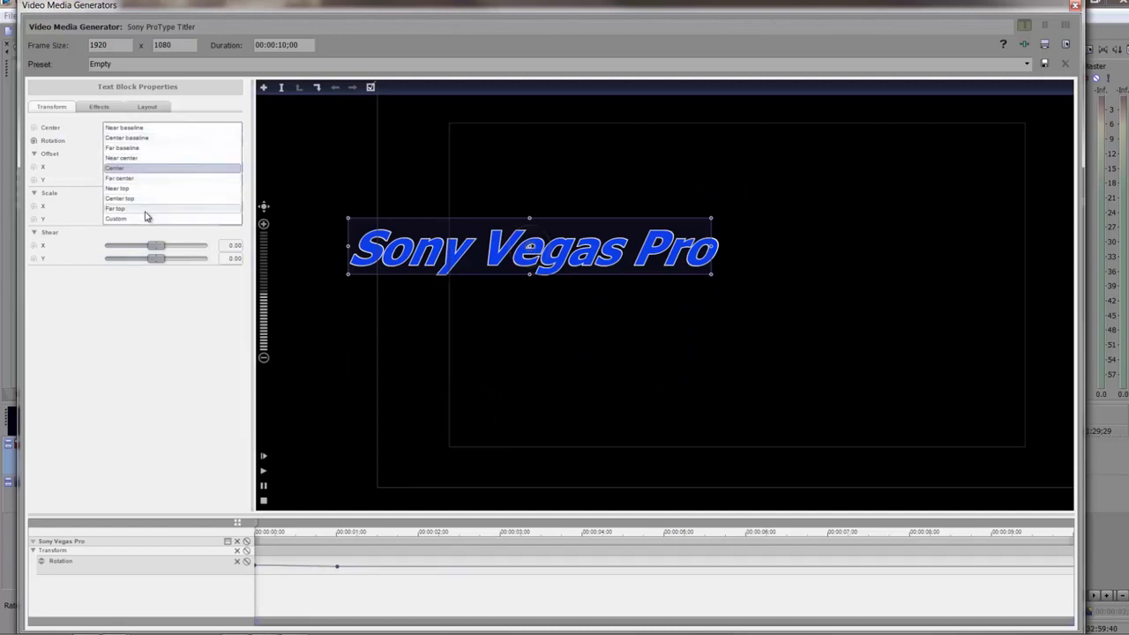
left_click(530, 251)
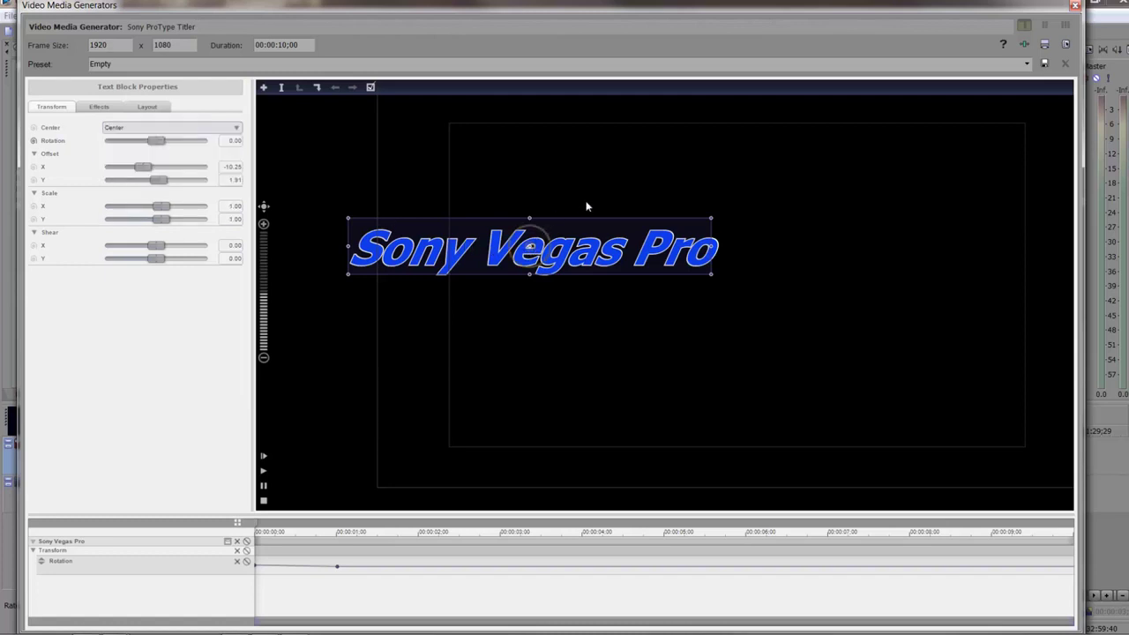
left_click_drag(535, 247, 788, 232)
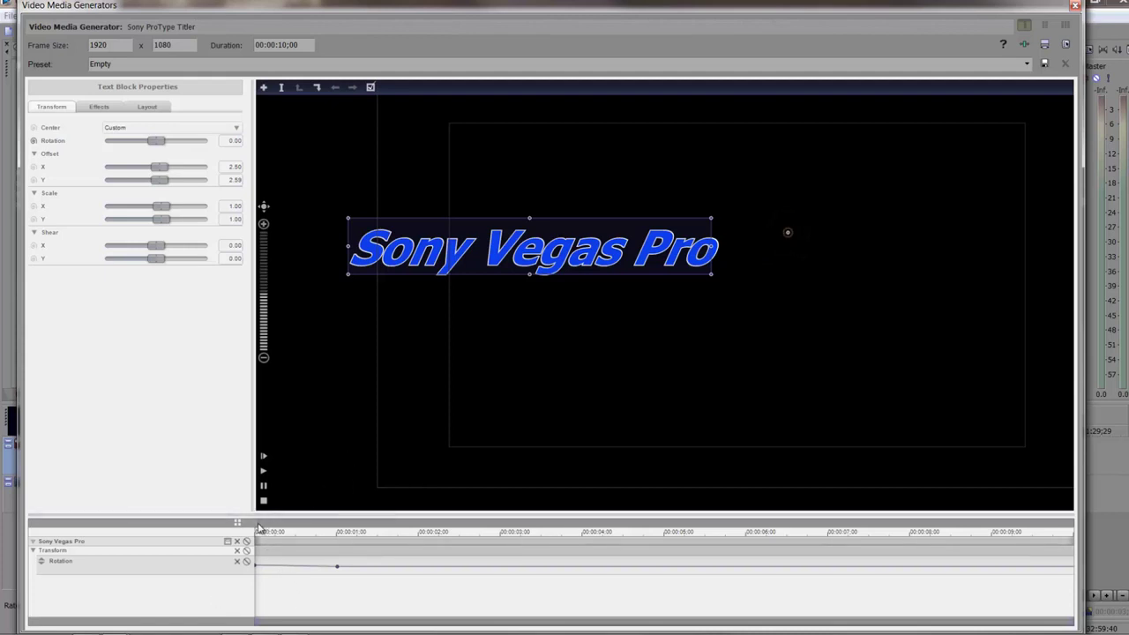
left_click_drag(259, 527, 334, 541)
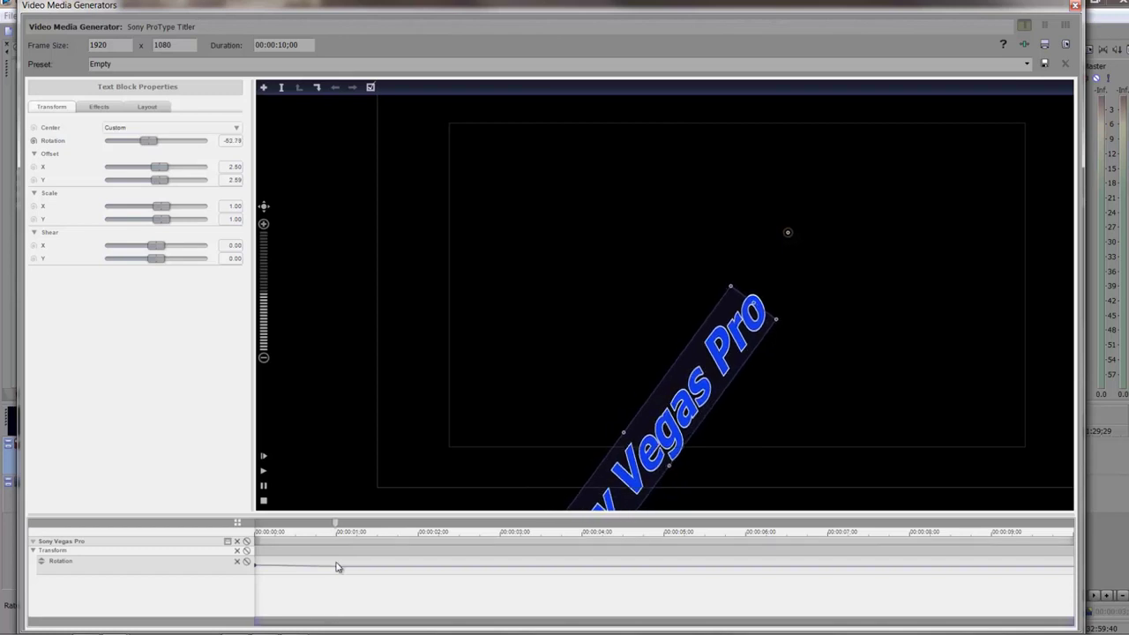
Step: Try a lower value on the 1-second rotation keyframe, and raise a second rotation keyframe at about 2.5 seconds
left_click(336, 566)
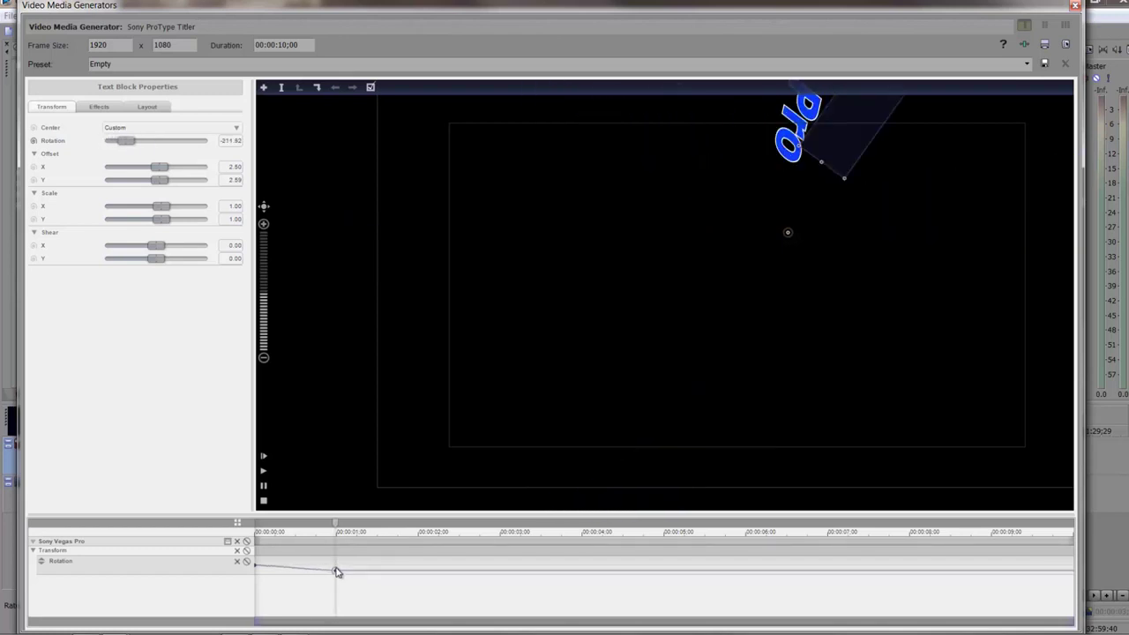
left_click_drag(336, 566, 335, 571)
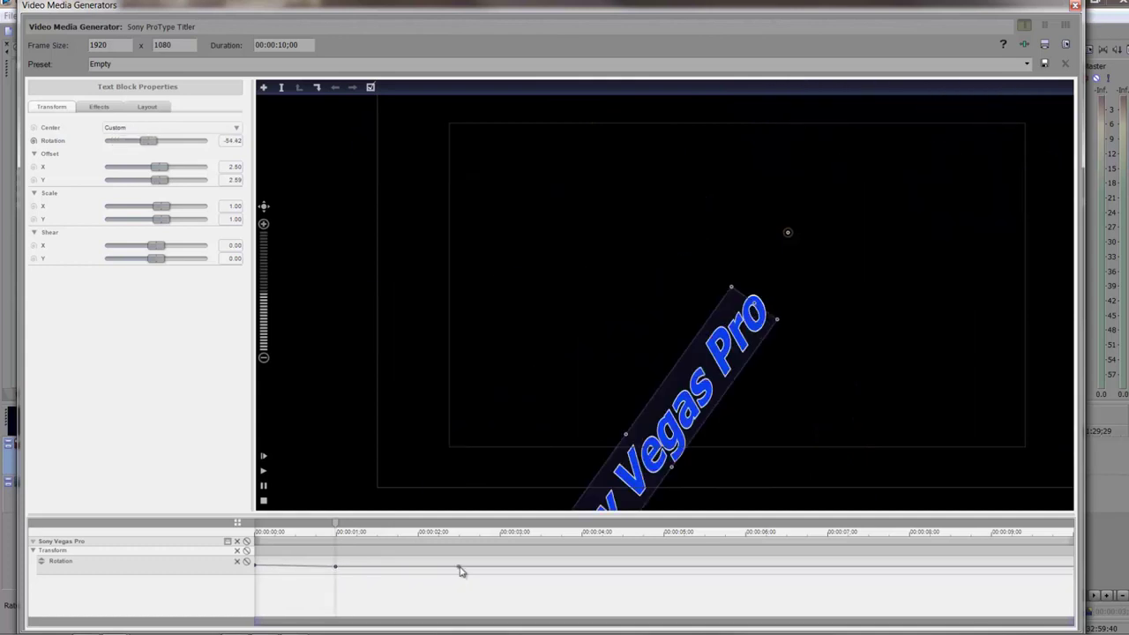
left_click_drag(460, 570, 459, 565)
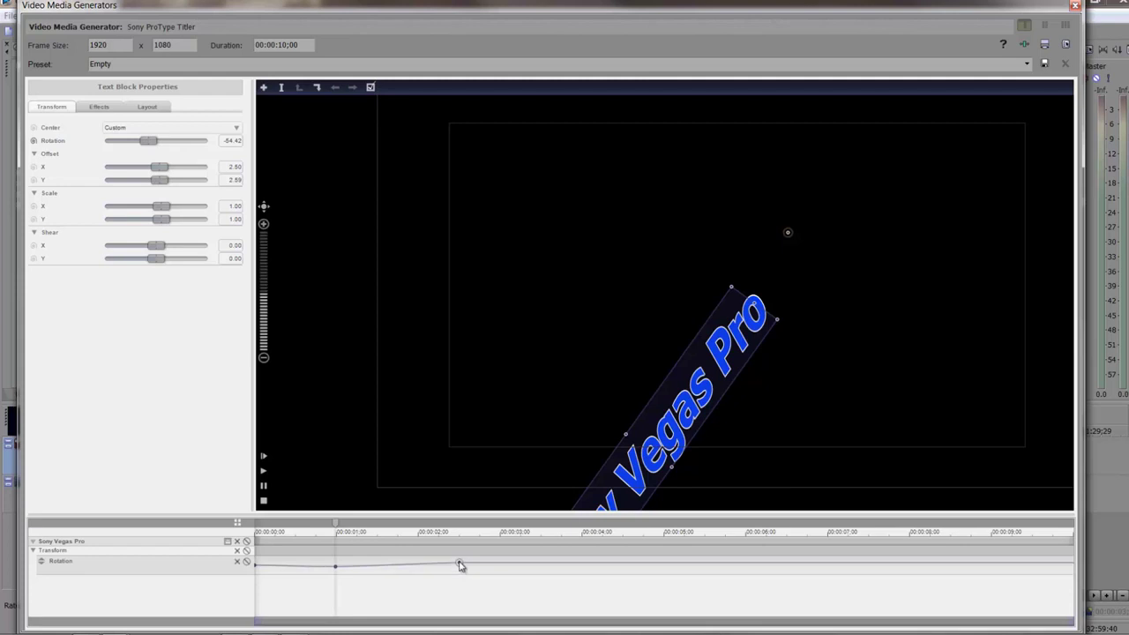
left_click_drag(335, 526, 459, 566)
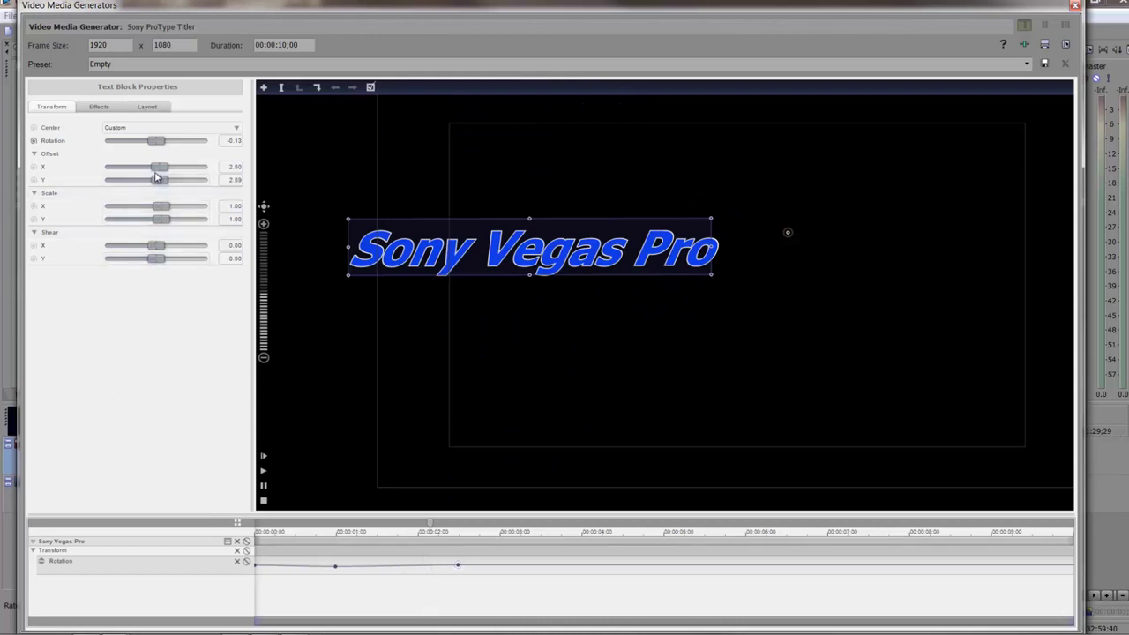
Step: Set the text block's X offset to 11.81 and its Y shear to about -0.29, with X shear at 0.00
left_click_drag(159, 170, 171, 191)
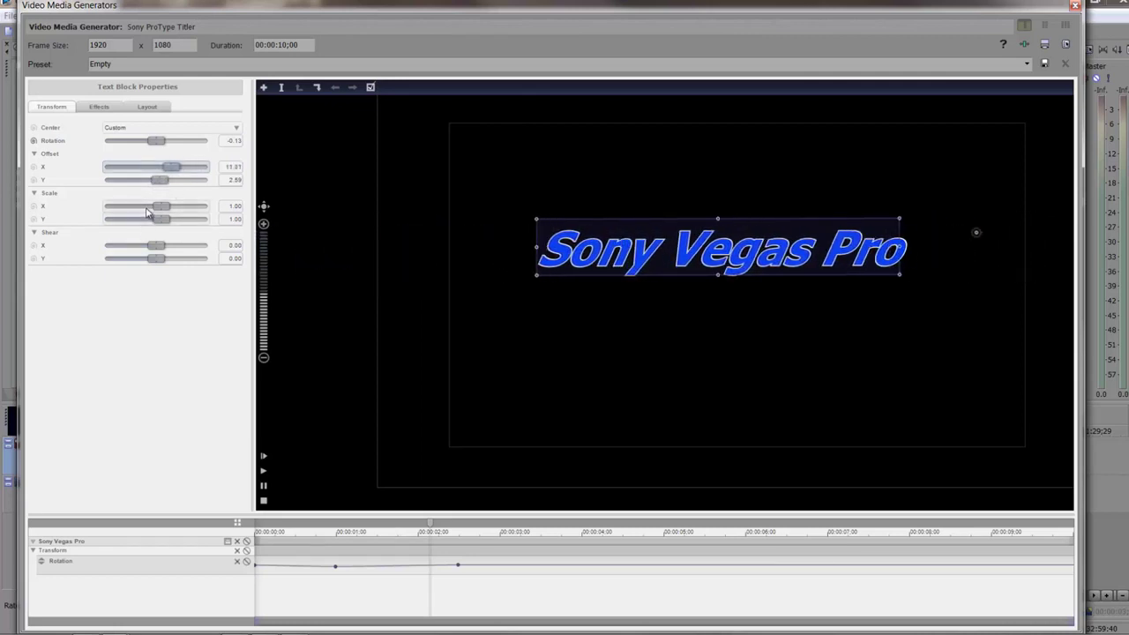
mouse_move(150, 251)
left_mouse_down()
mouse_move(185, 248)
mouse_move(128, 251)
mouse_move(171, 268)
mouse_move(151, 271)
left_mouse_up()
double_click(156, 247)
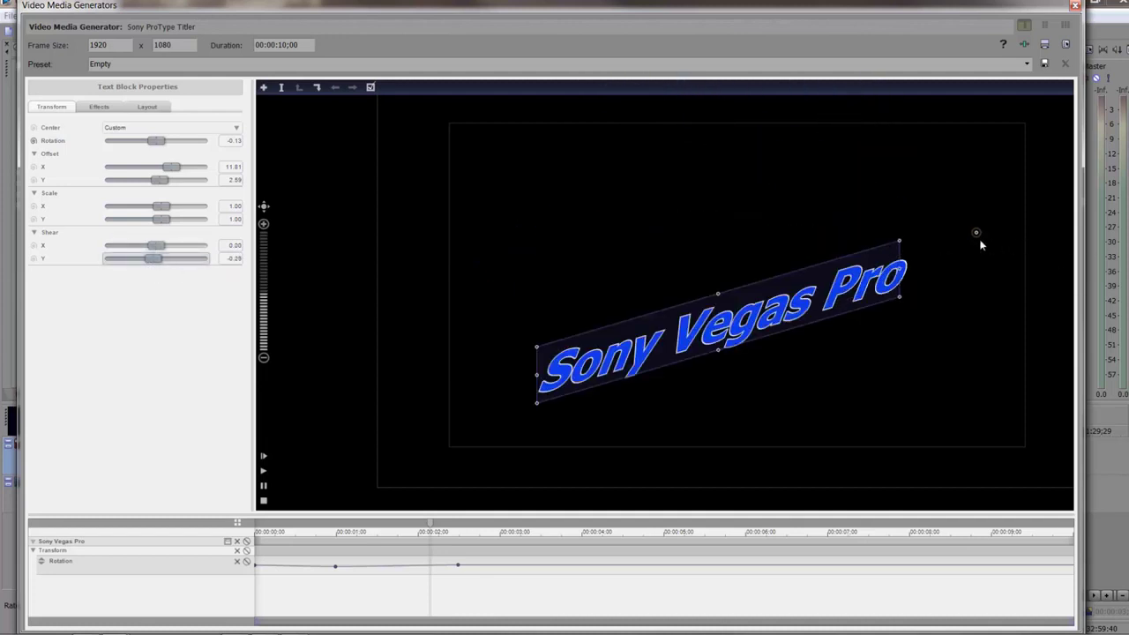
Step: Move the text block's center point back onto the middle of the sheared title
mouse_move(977, 236)
left_mouse_down()
mouse_move(879, 310)
mouse_move(726, 389)
mouse_move(722, 251)
left_mouse_up()
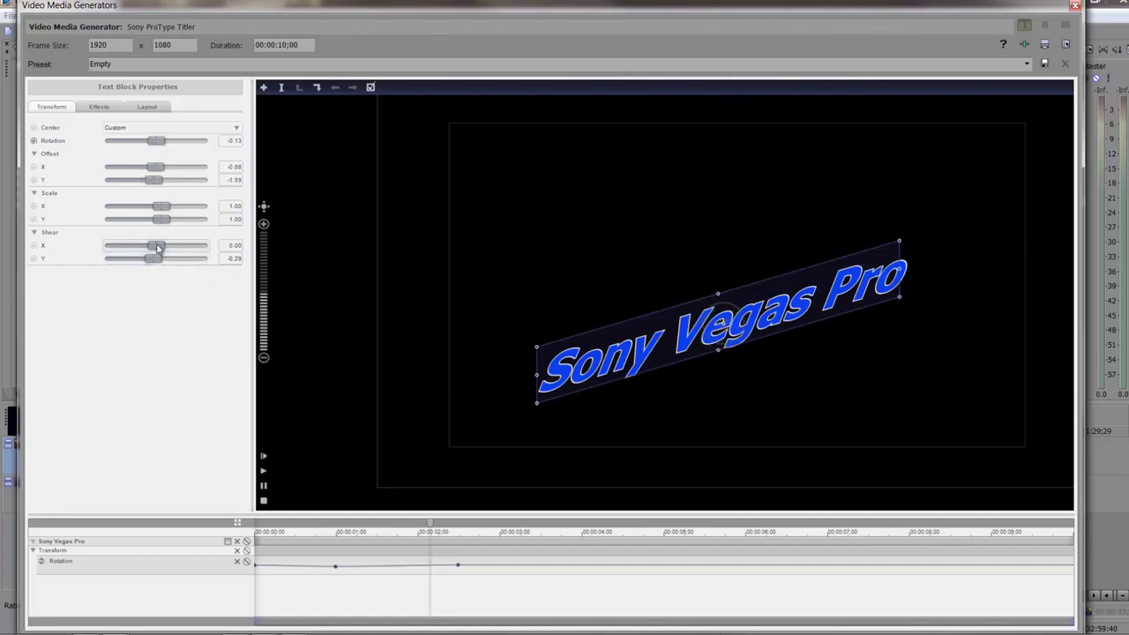
Step: Try an X shear of about -0.41 on the title's text block
mouse_move(154, 248)
left_mouse_down()
mouse_move(193, 252)
mouse_move(133, 251)
mouse_move(191, 257)
mouse_move(151, 255)
left_mouse_up()
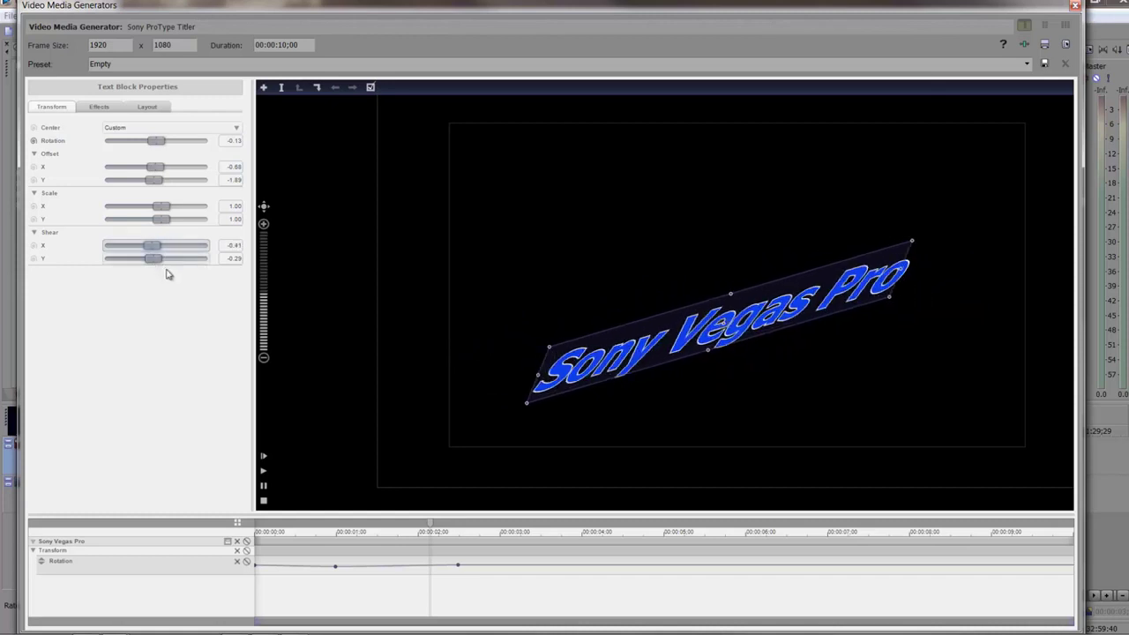
left_click(99, 109)
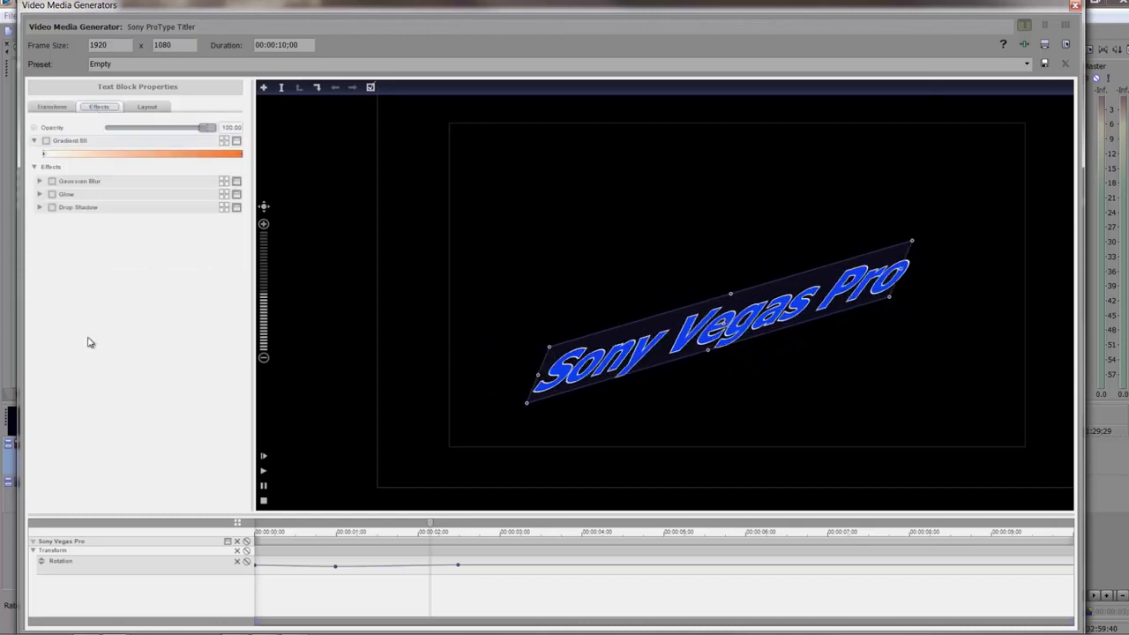
left_click(49, 109)
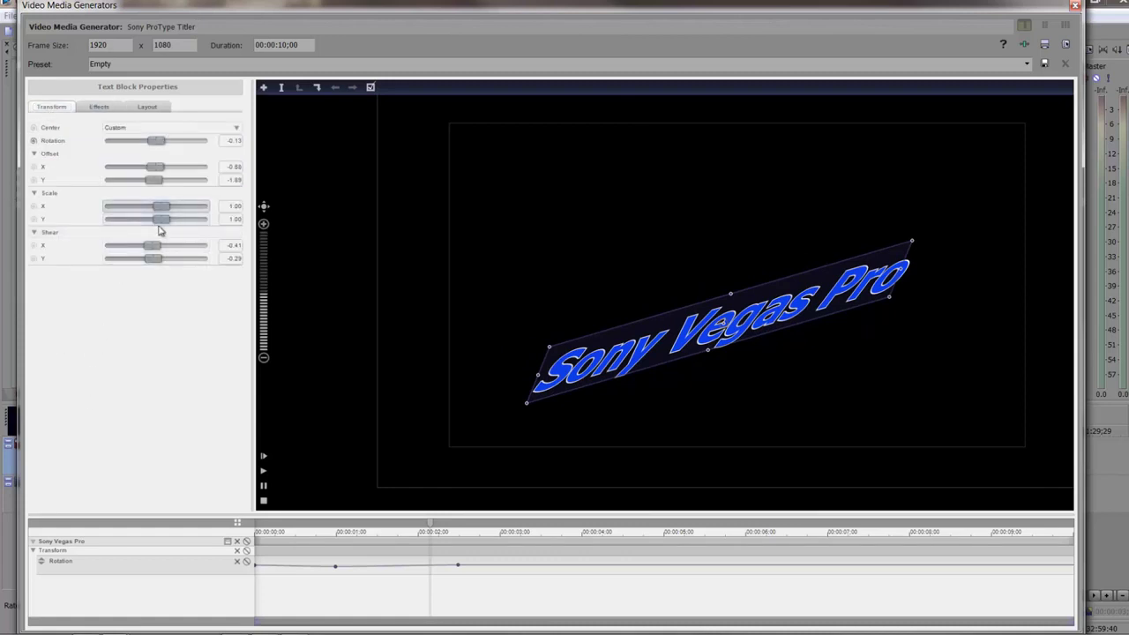
Step: Reset the text block's X and Y offset and its X and Y shear to 0.00
double_click(155, 167)
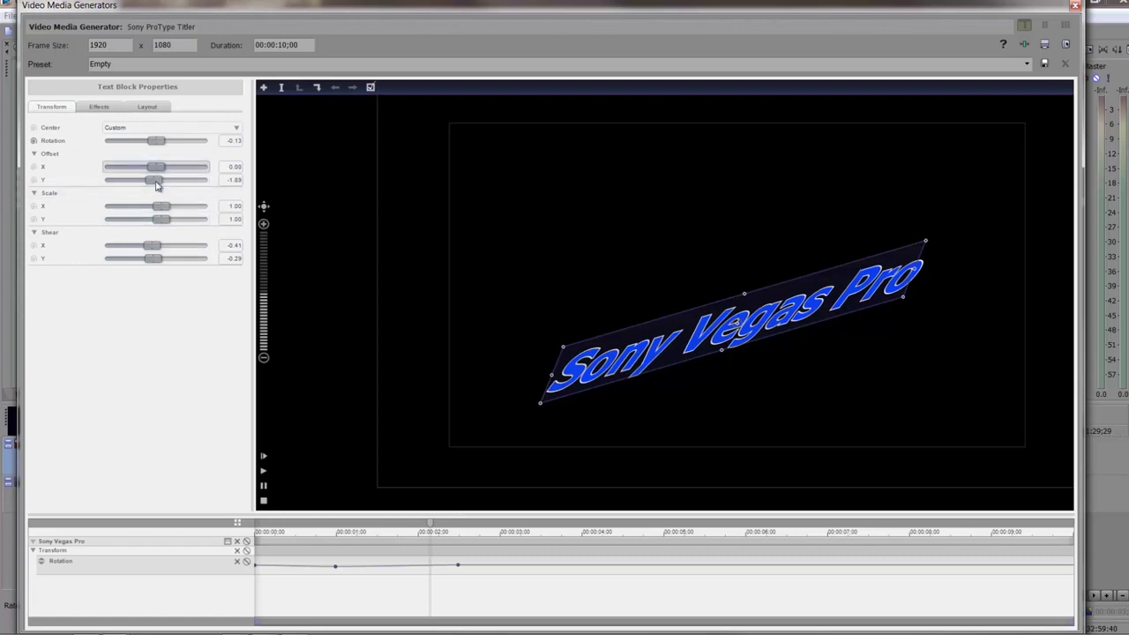
double_click(157, 180)
double_click(152, 245)
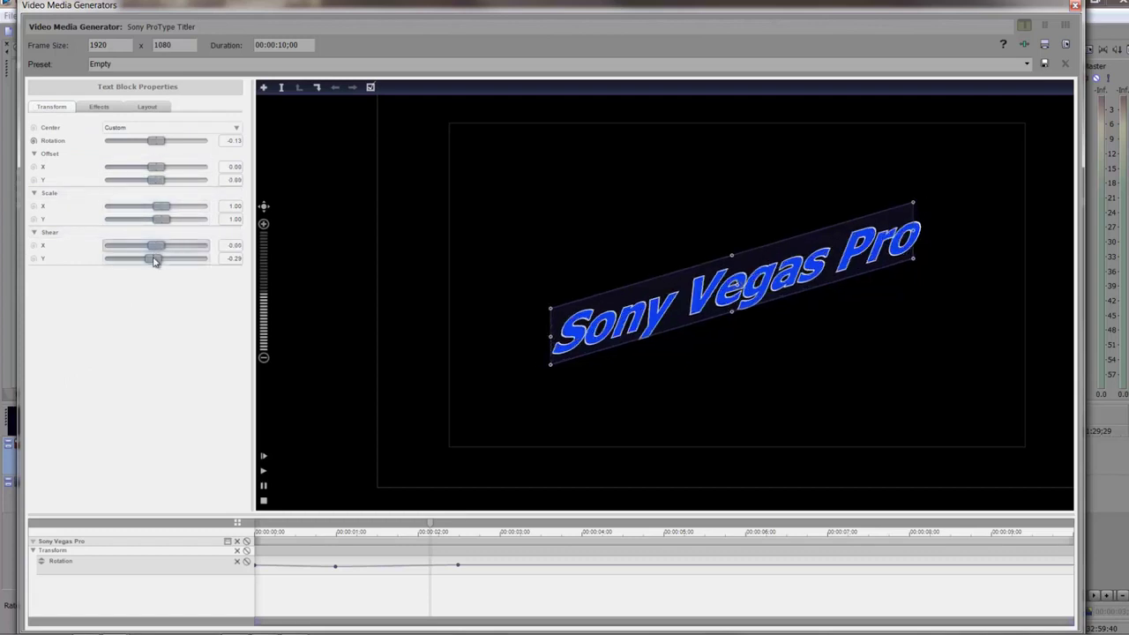
double_click(154, 259)
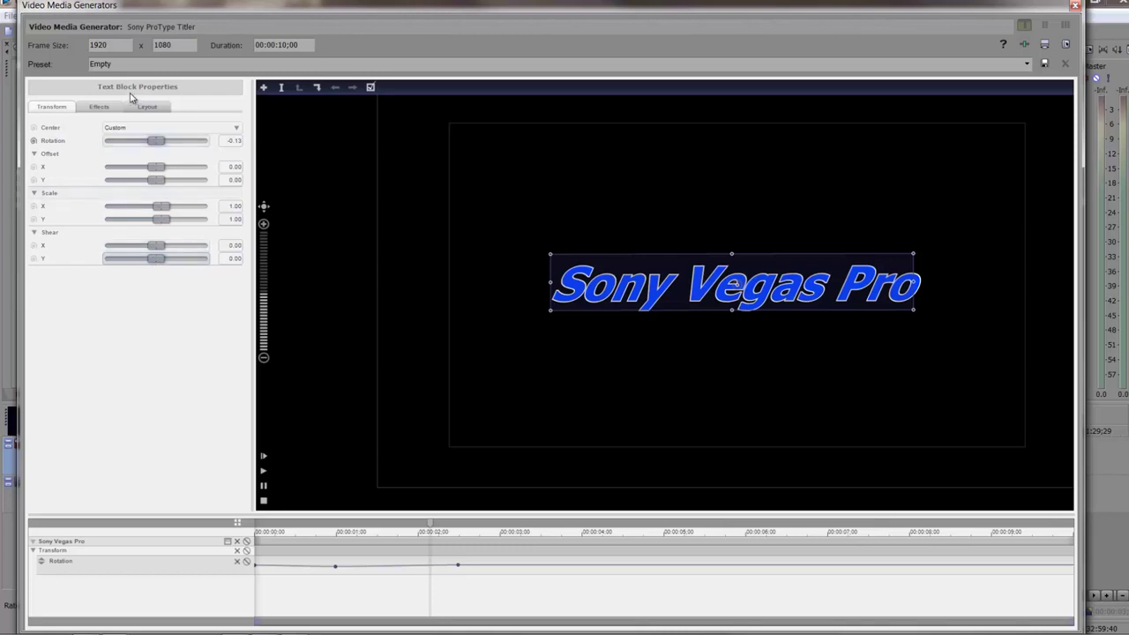
Step: Enable Gradient fill on the title at 100.00 opacity and stretch the gradient line diagonally to the title's lower-left corner
left_click(99, 106)
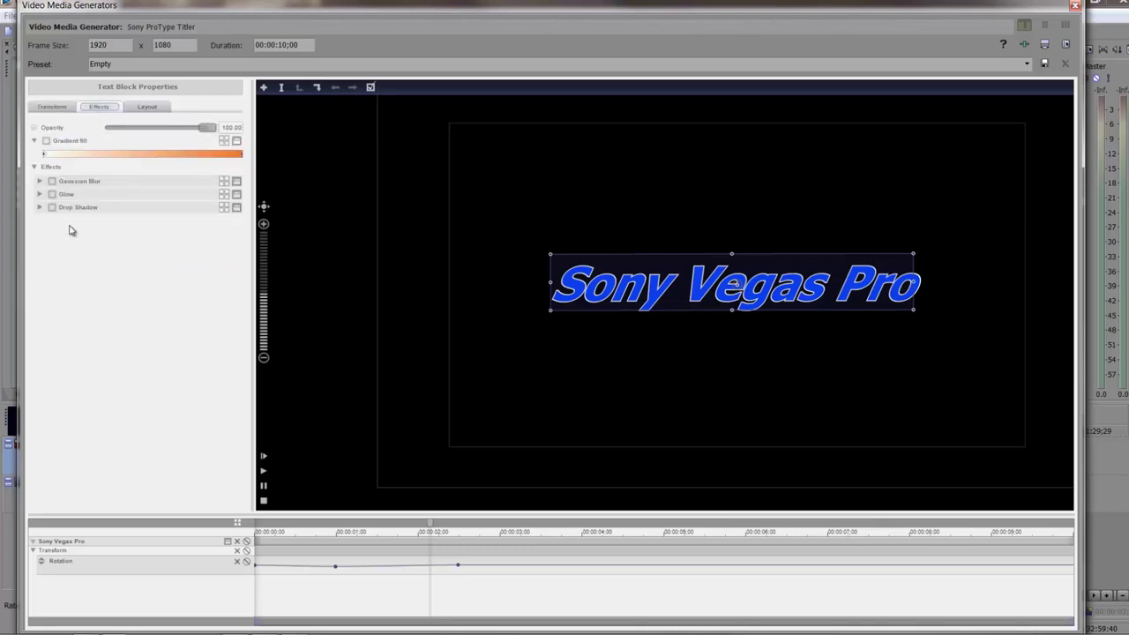
left_click_drag(150, 131, 216, 130)
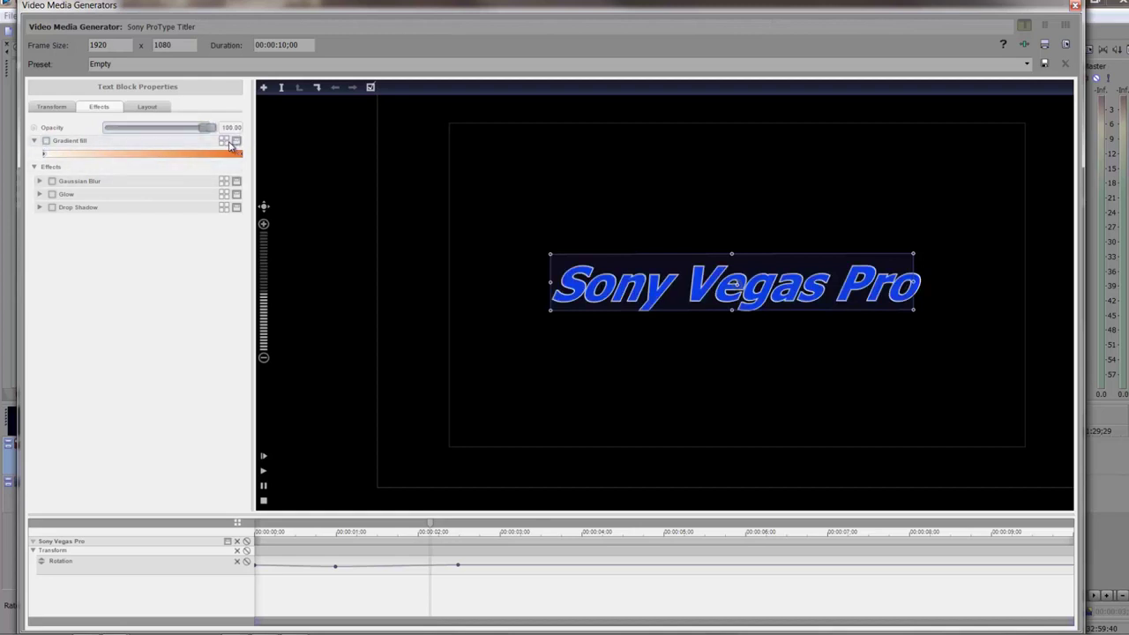
left_click(46, 142)
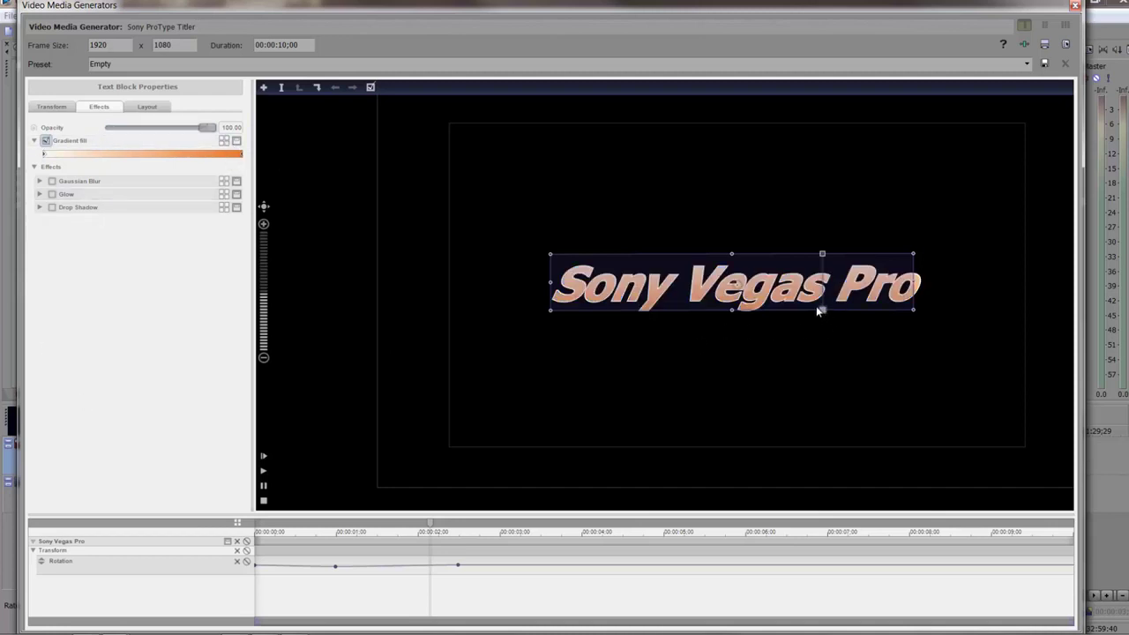
left_click_drag(824, 316, 576, 309)
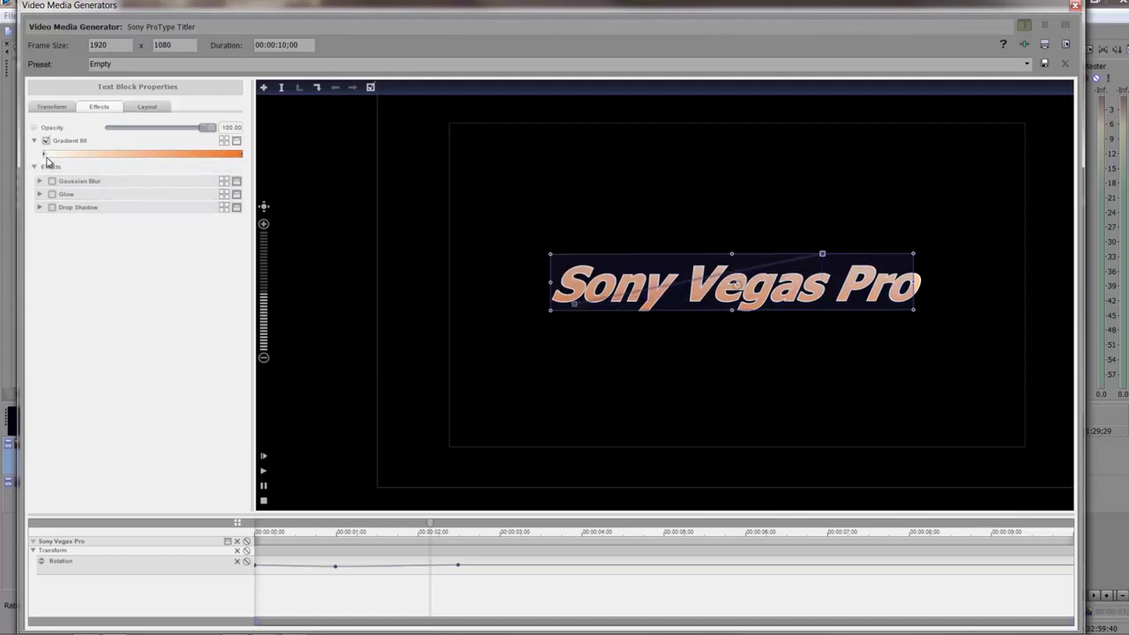
Step: Change the gradient's orange end colour to green by lowering red and raising green, and stand the gradient line upright through the title
left_click(241, 155)
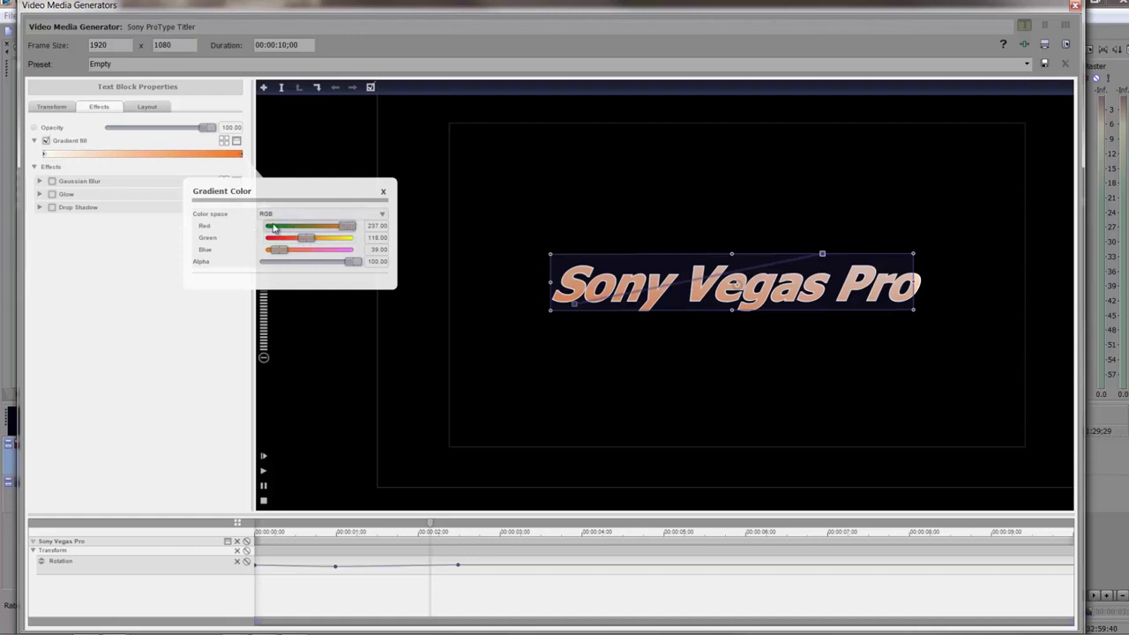
left_click_drag(342, 228, 227, 232)
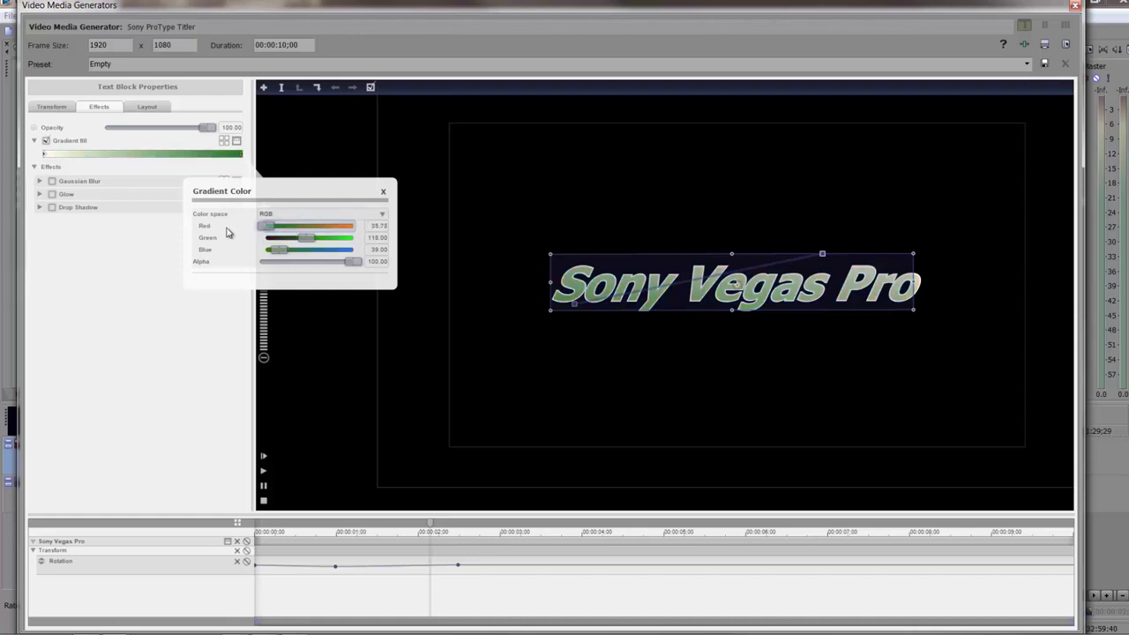
left_click_drag(306, 238, 335, 238)
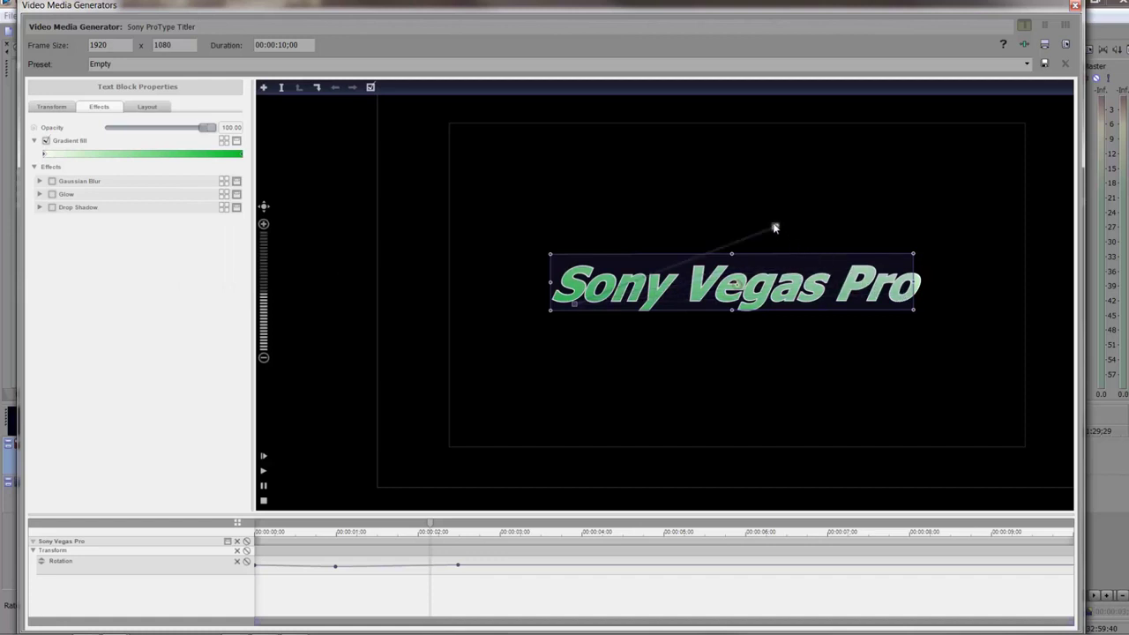
left_click_drag(554, 294, 540, 294)
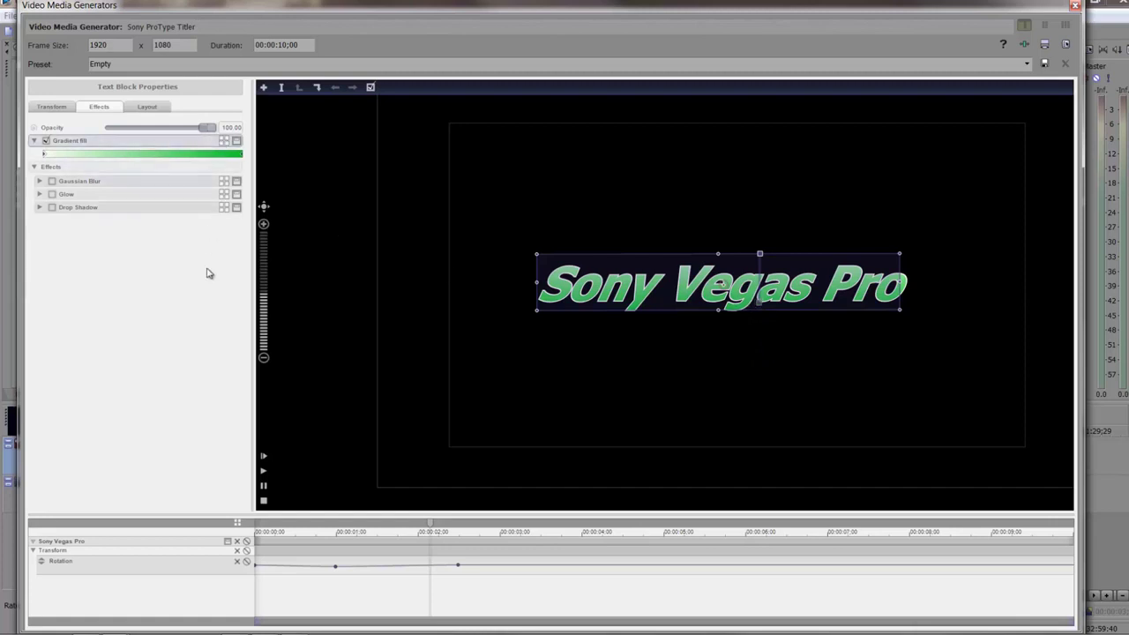
Step: Save the green gradient as a preset under the name Untitled, and apply the Soft Blue gradient preset to the title
left_click(236, 143)
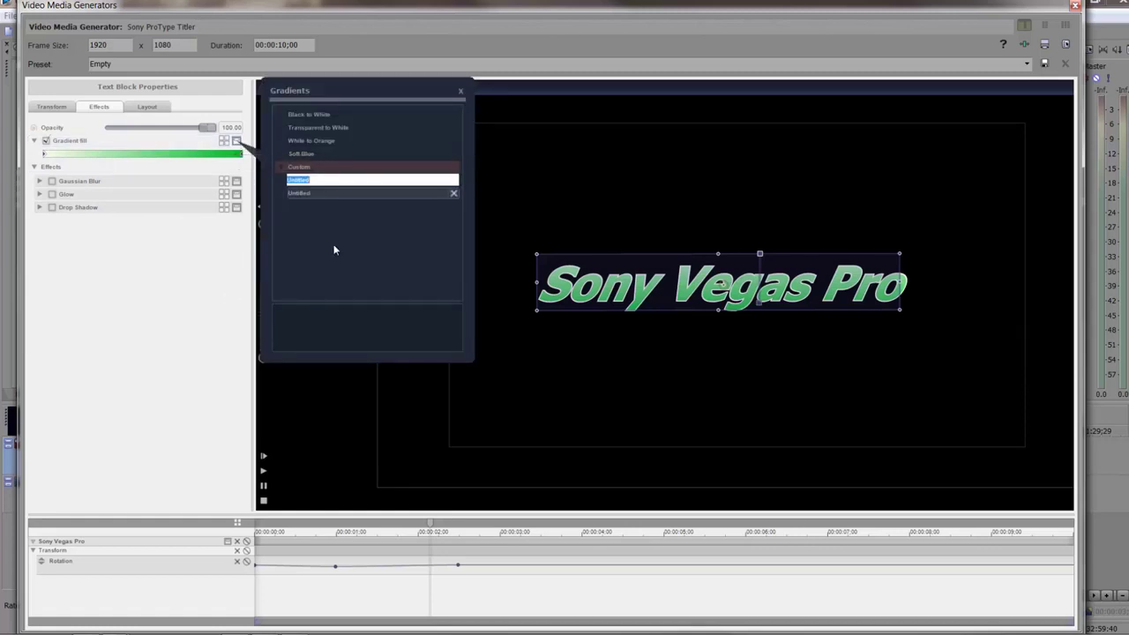
left_click(225, 143)
left_click(225, 143)
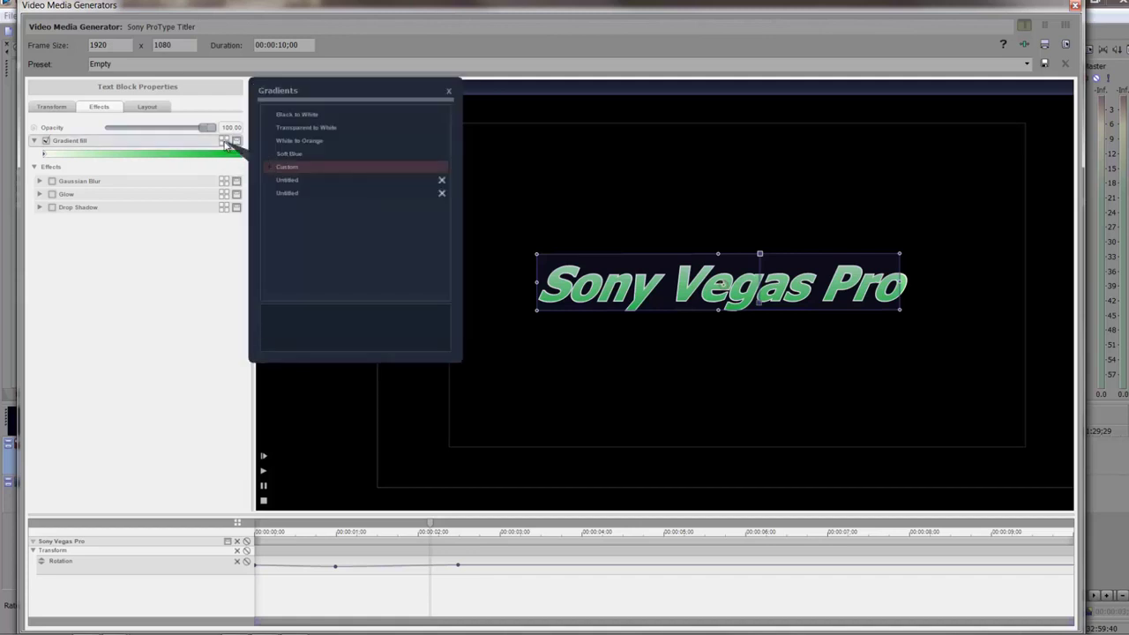
left_click(295, 154)
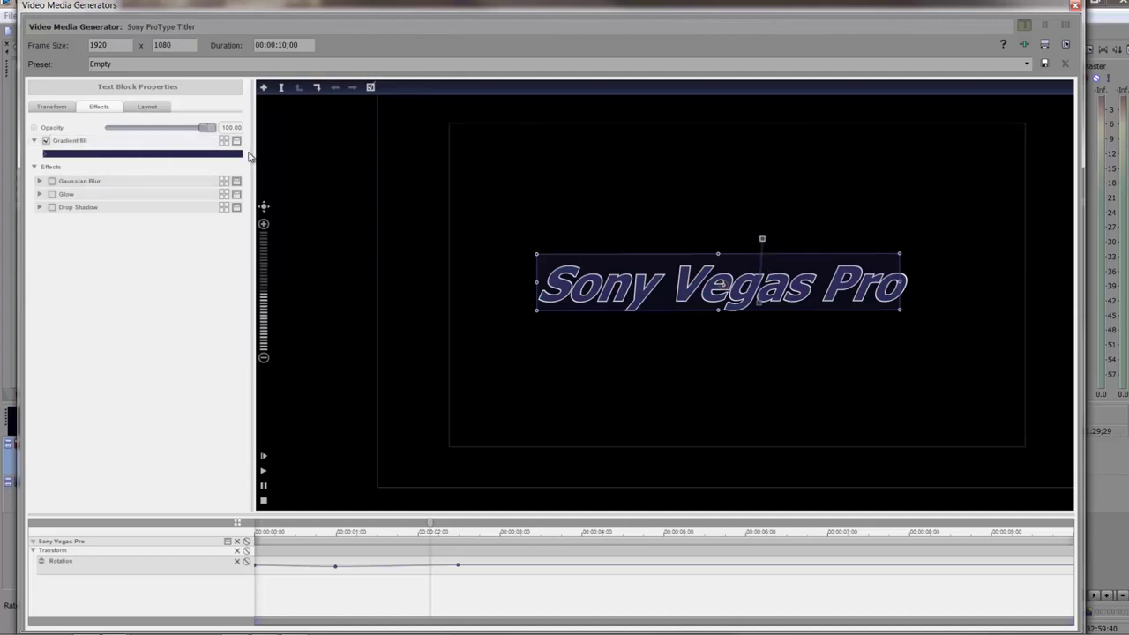
Step: Set the gradient's start colour to white with red, green and blue at 255.00
left_click(46, 156)
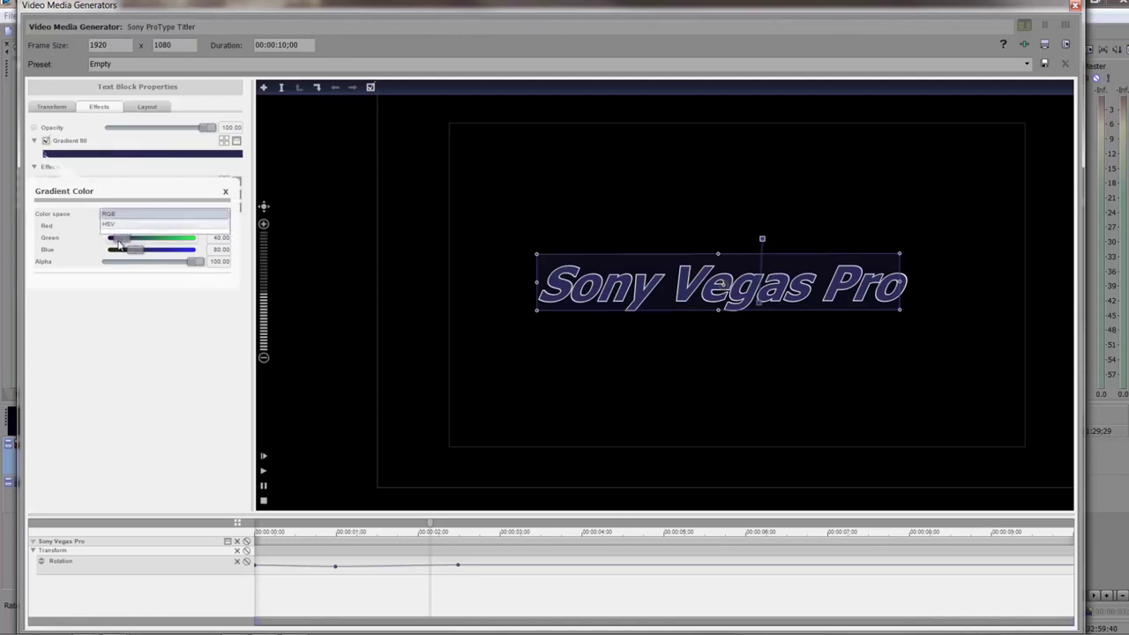
left_click_drag(121, 226, 195, 226)
left_click_drag(116, 238, 202, 251)
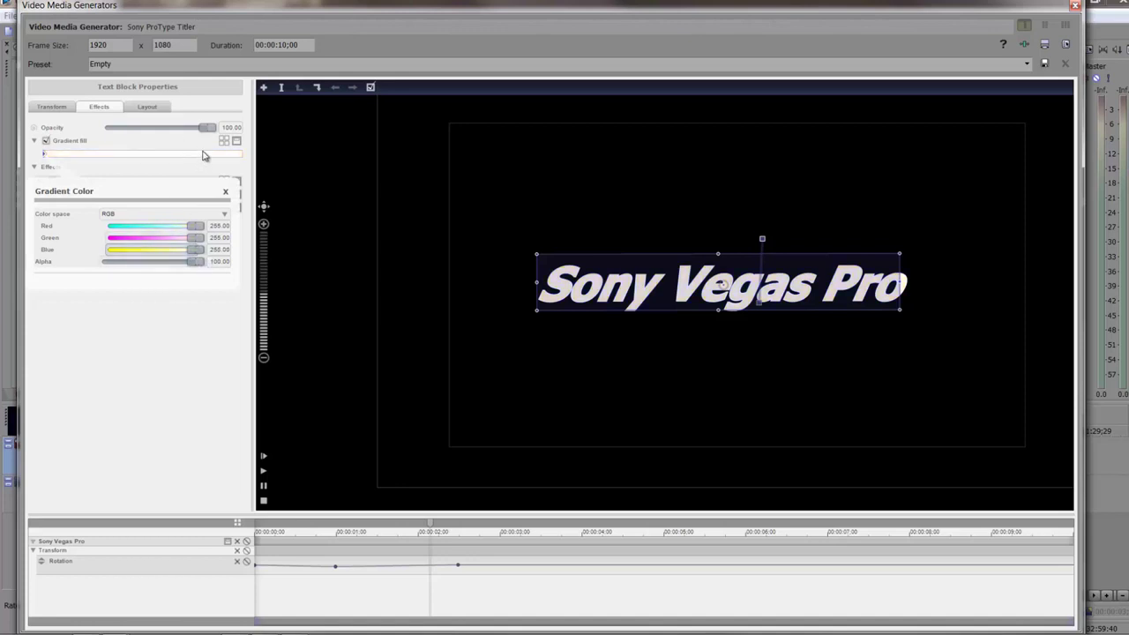
Step: Set the gradient's end colour to cyan with red 0.00, green 255.00 and blue 255.00
left_click(236, 158)
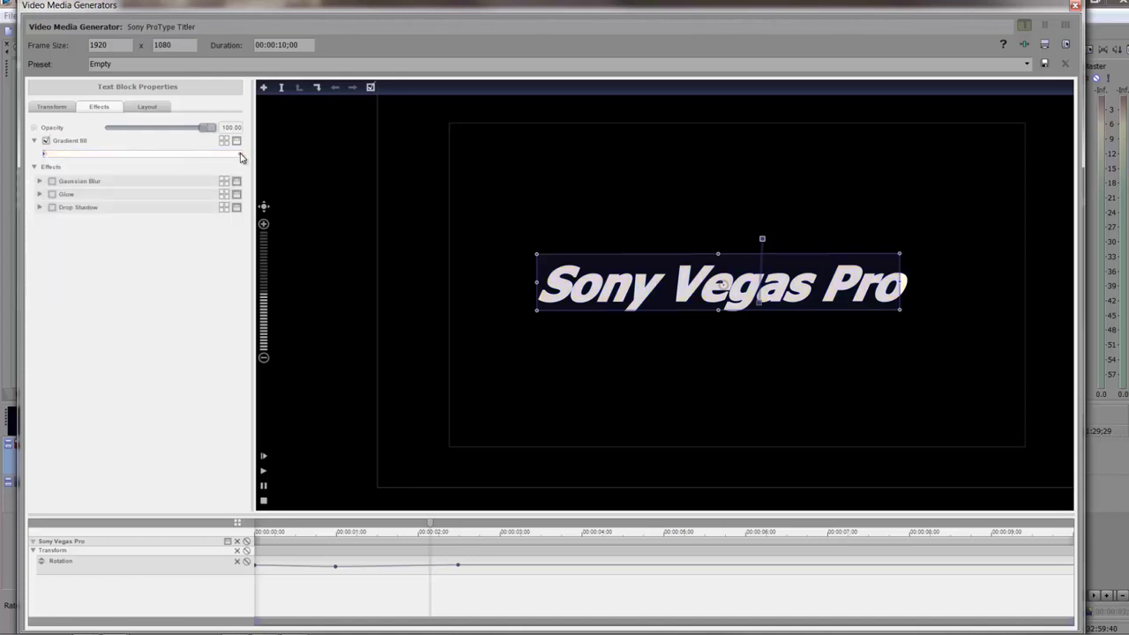
left_click(241, 155)
left_click(243, 155)
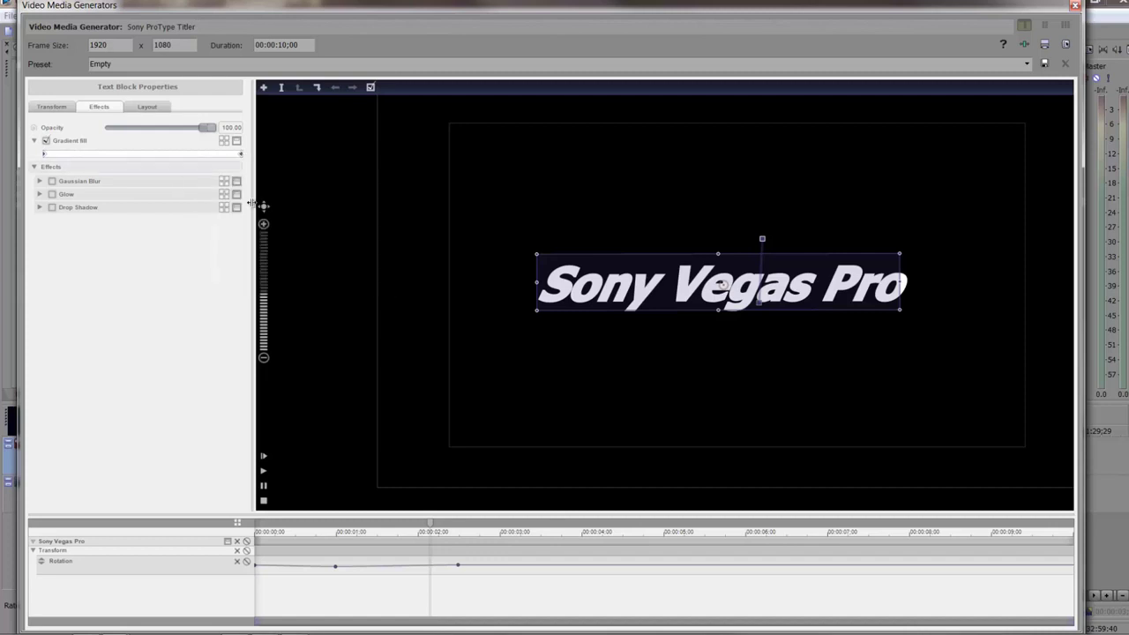
left_click(242, 155)
left_click_drag(348, 231, 261, 227)
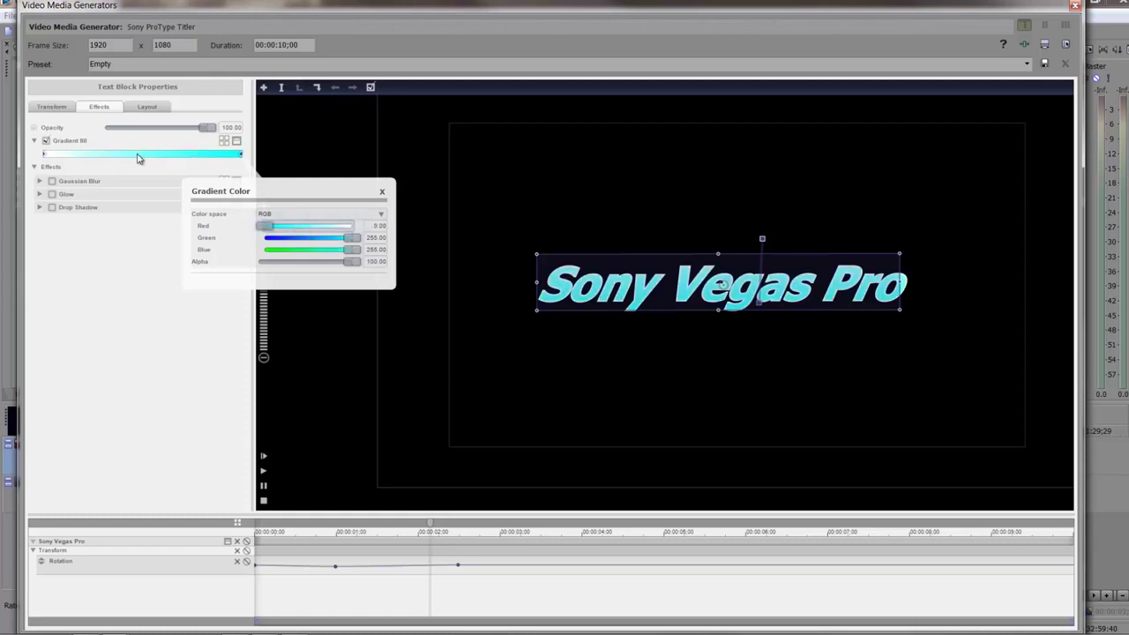
left_click(383, 192)
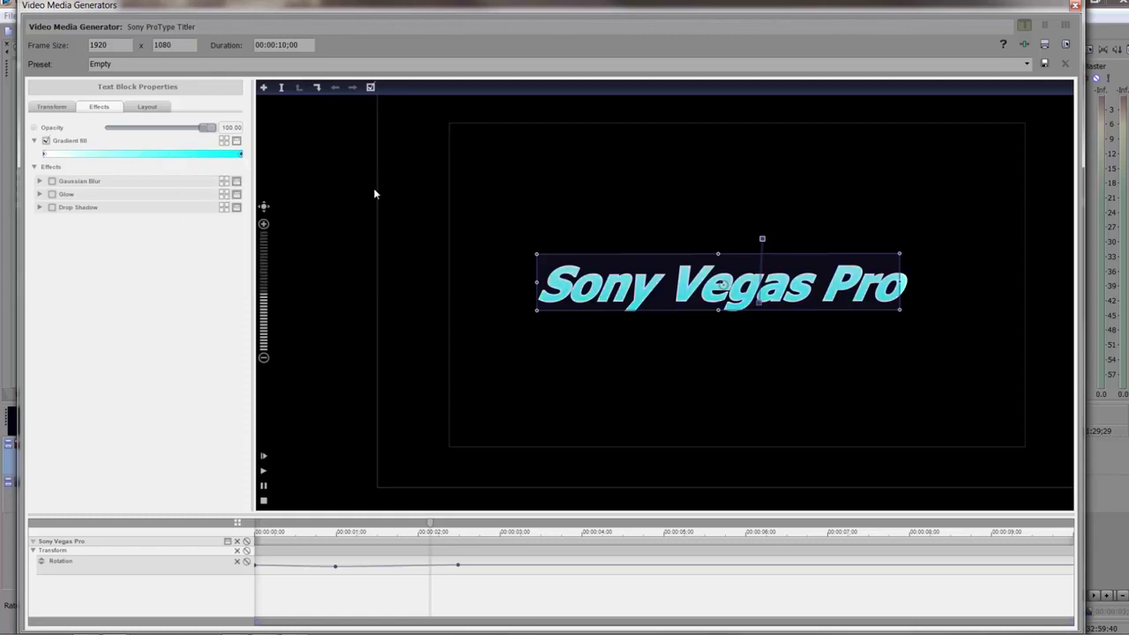
Step: Add a red colour stop at the gradient's middle and a purple stop with green 0.00 between it and the cyan end
left_click(136, 155)
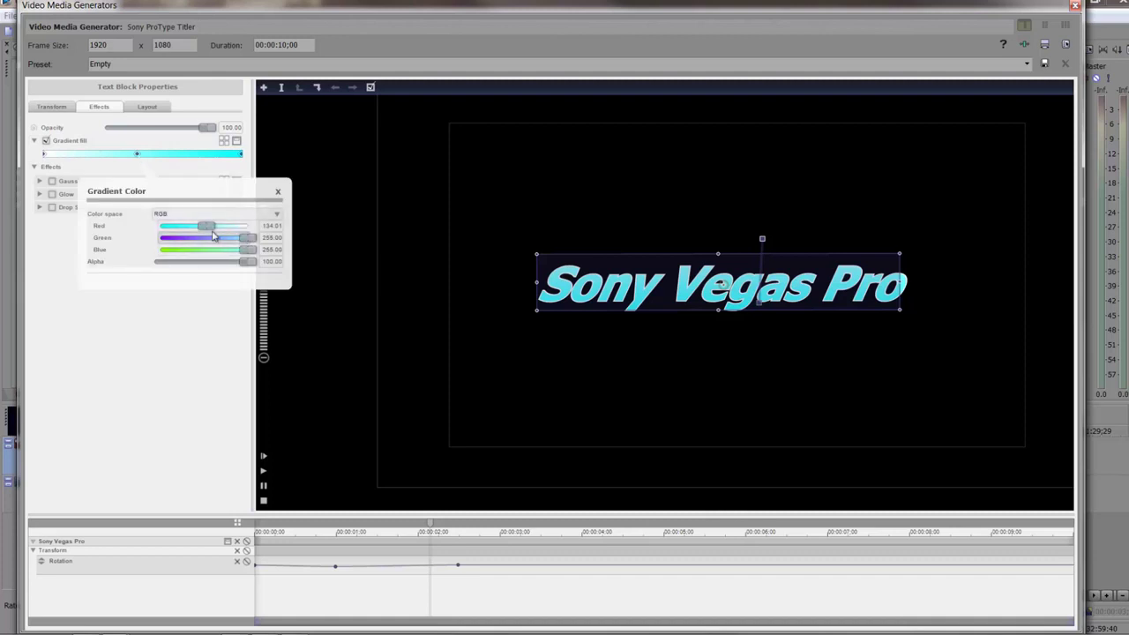
mouse_move(246, 237)
left_mouse_down()
mouse_move(186, 237)
mouse_move(201, 251)
mouse_move(167, 250)
mouse_move(248, 228)
left_mouse_up()
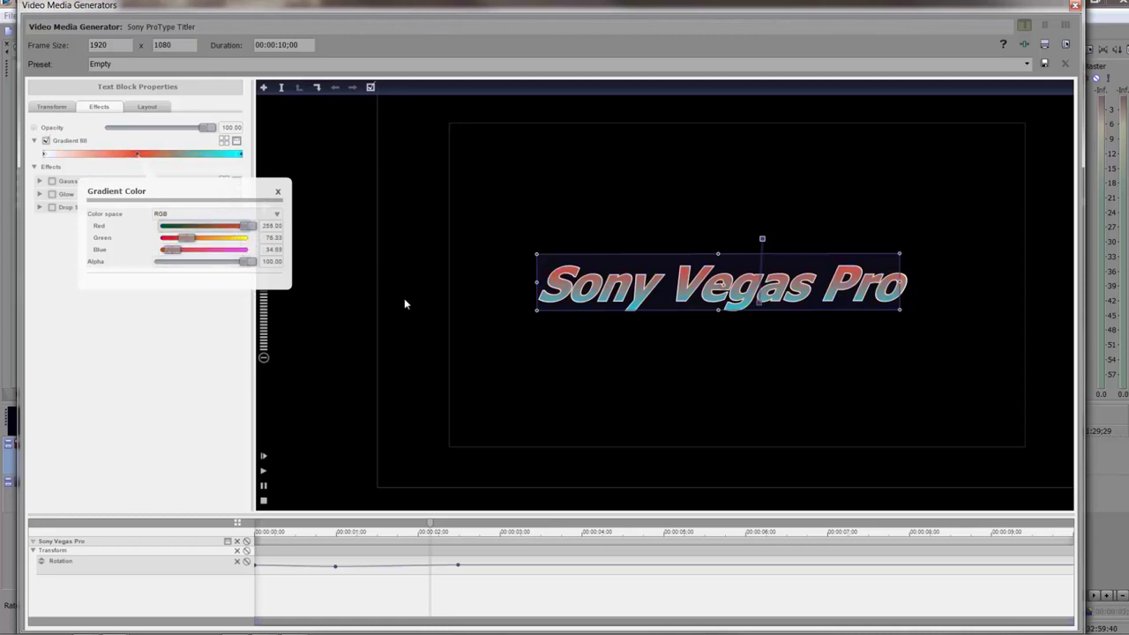
left_click(204, 158)
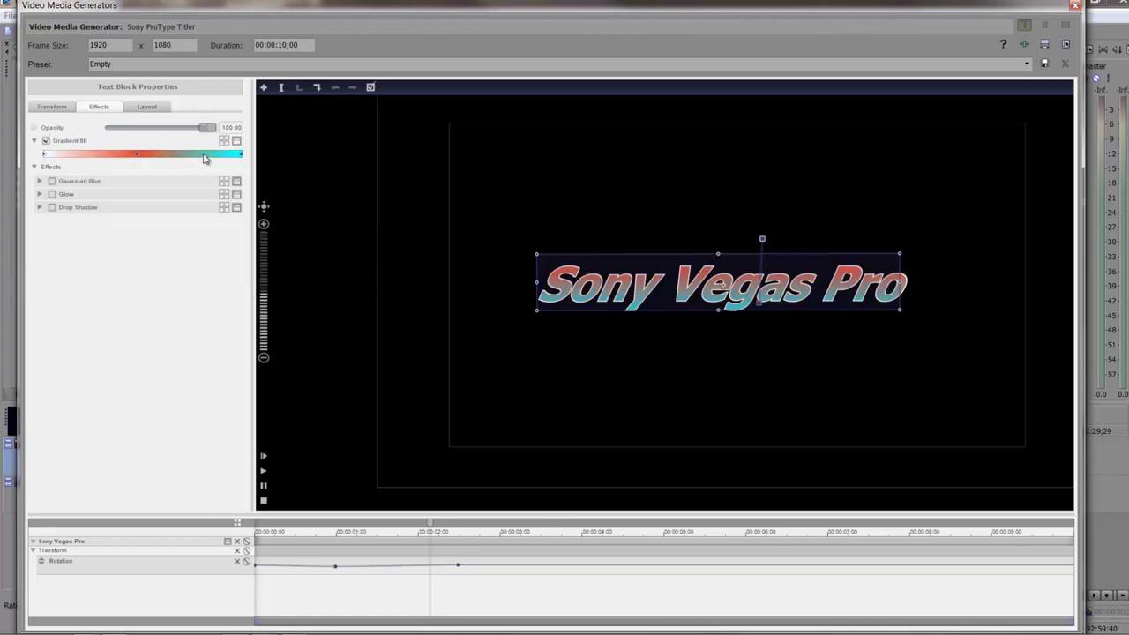
left_click(204, 158)
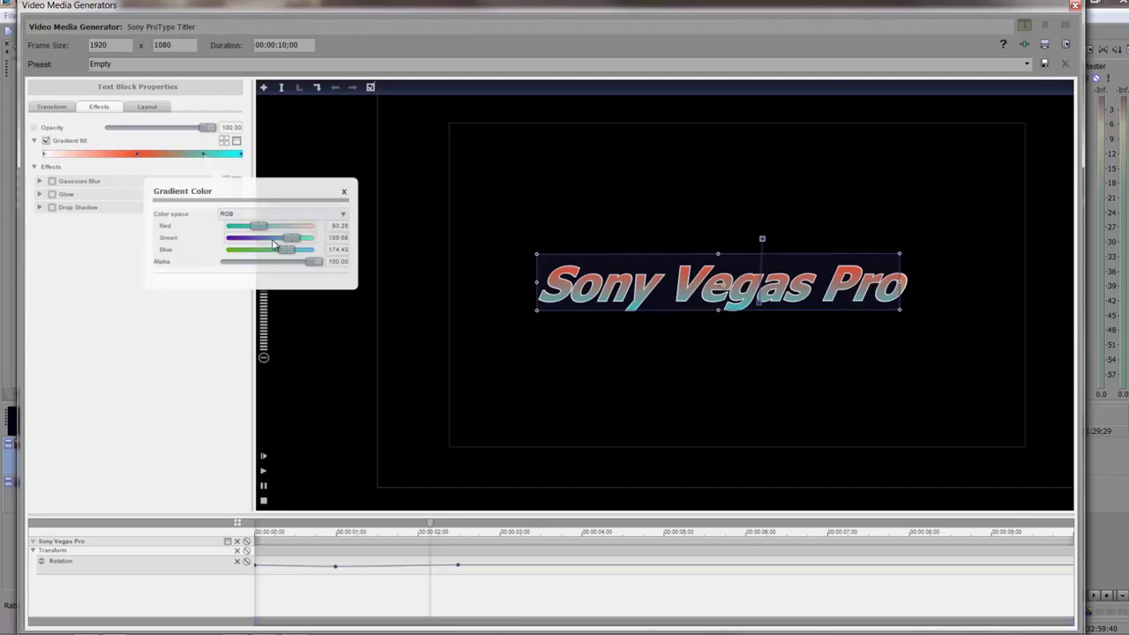
left_click_drag(297, 238, 217, 244)
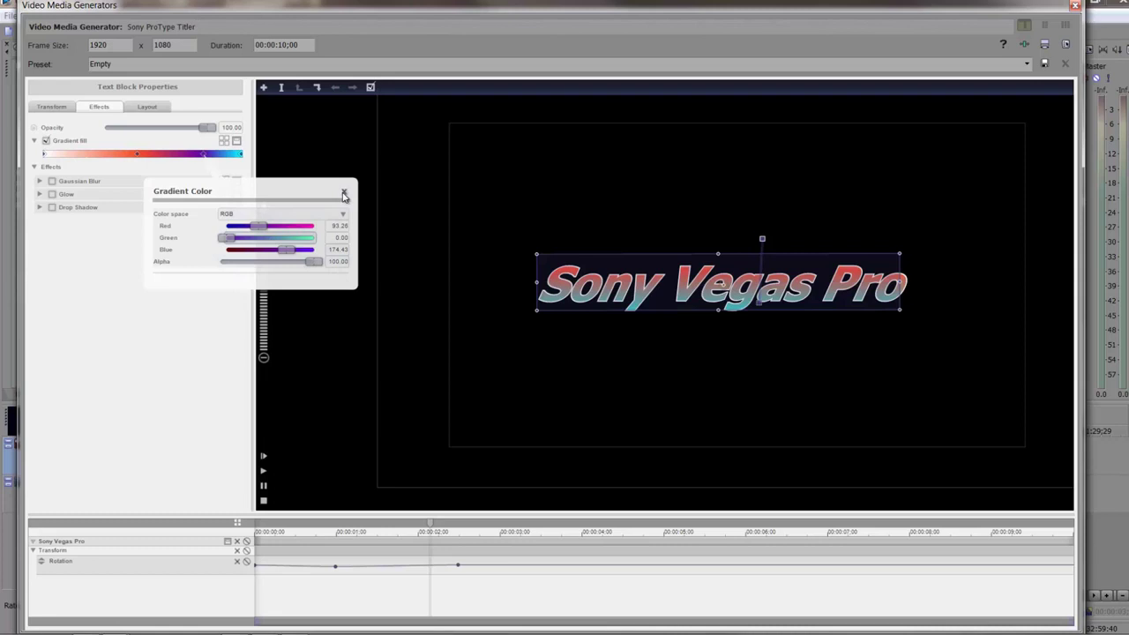
left_click(344, 193)
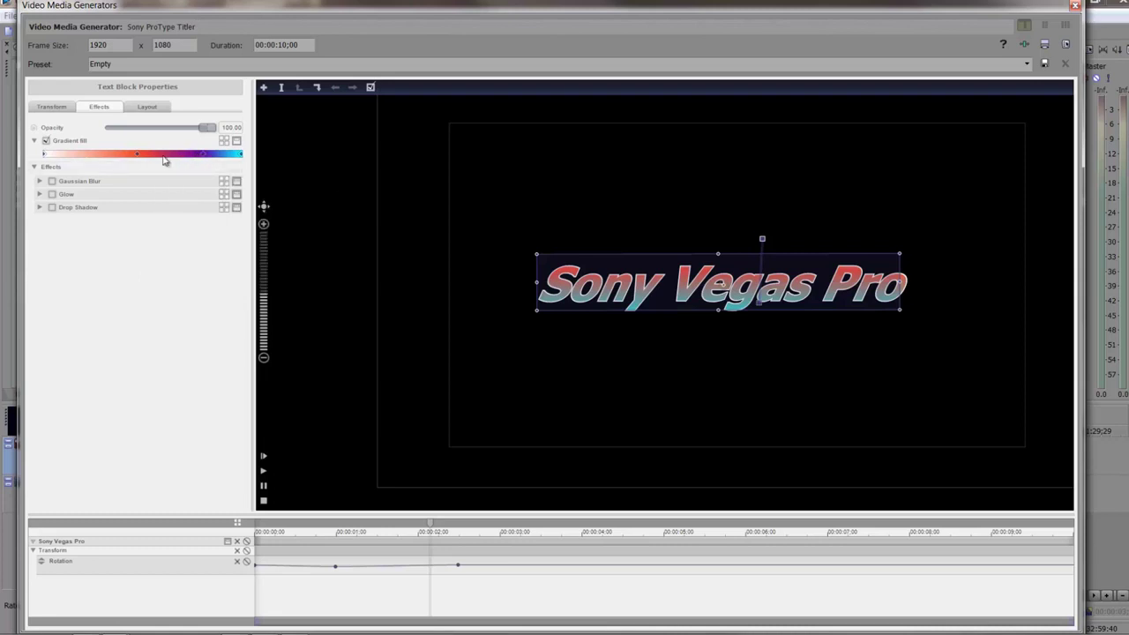
Step: Move the purple stop right beside the red one, and shorten the gradient line so it lies within the title's height
left_click_drag(204, 156, 141, 157)
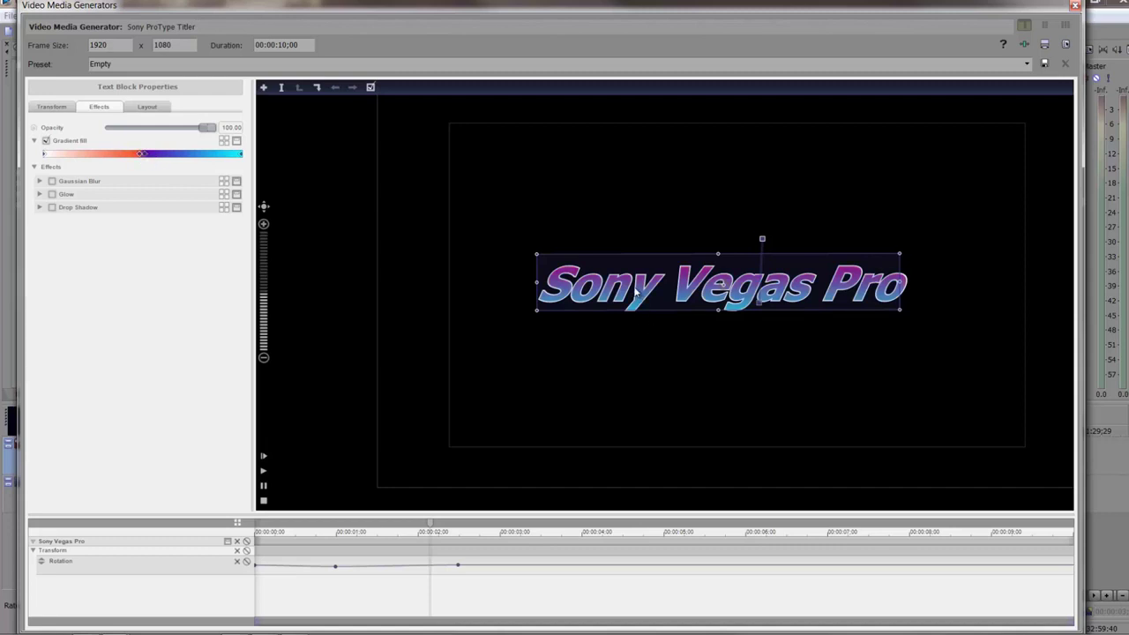
left_click_drag(764, 239, 759, 257)
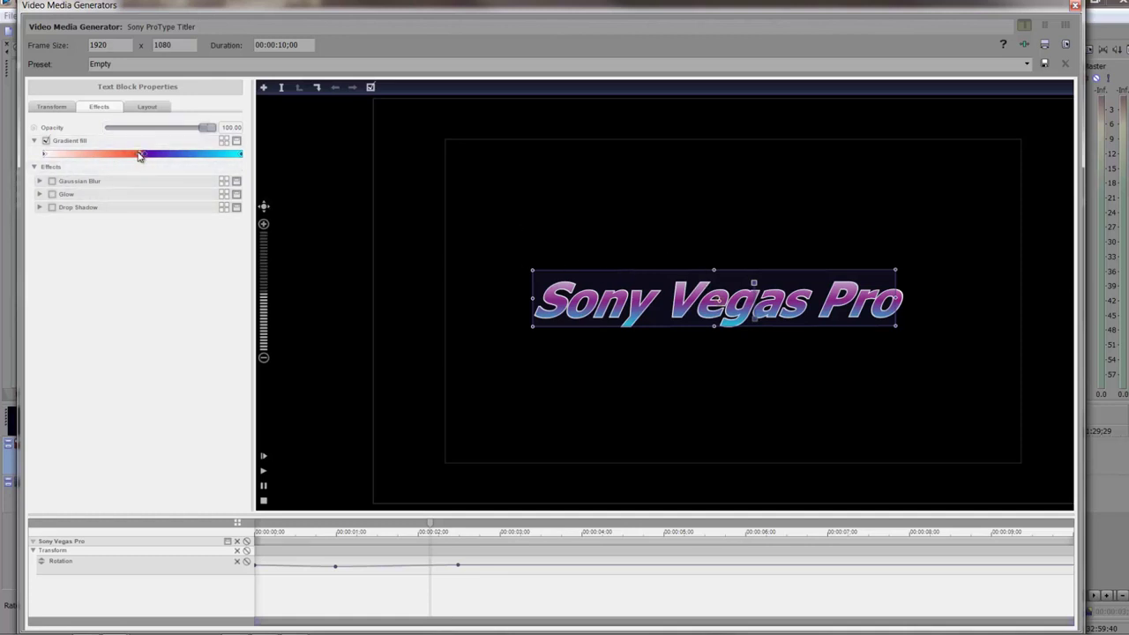
mouse_move(130, 156)
left_mouse_down()
mouse_move(114, 154)
mouse_move(143, 157)
left_mouse_up()
Step: Enable Gaussian Blur, Glow and Drop Shadow on the title, and review the drop shadow's settings
left_click(52, 181)
left_click(52, 194)
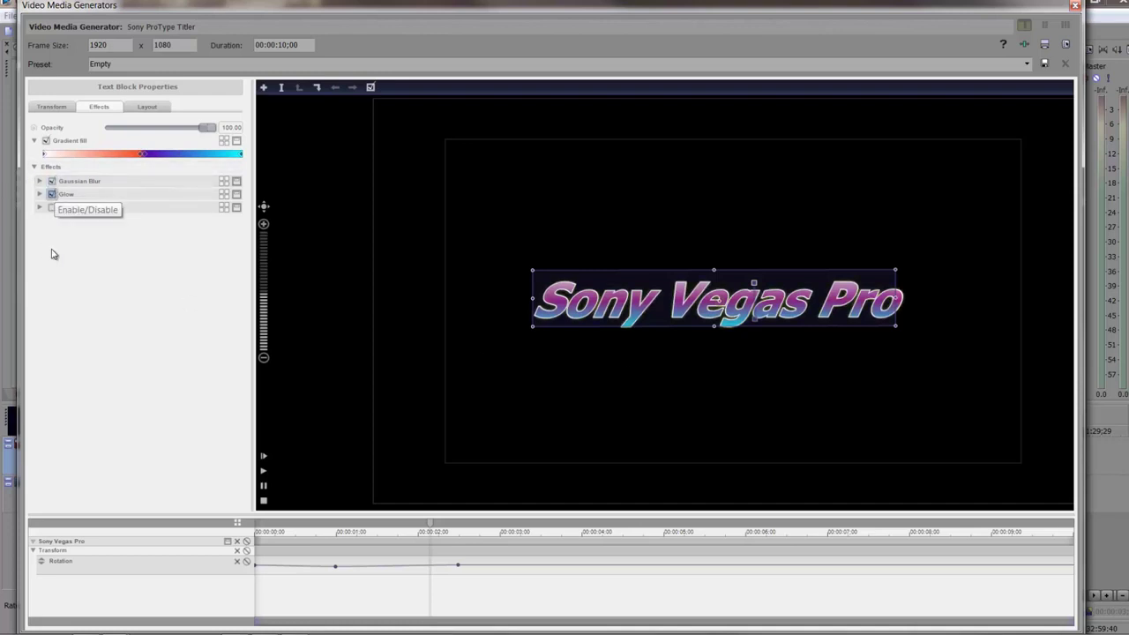
left_click(52, 209)
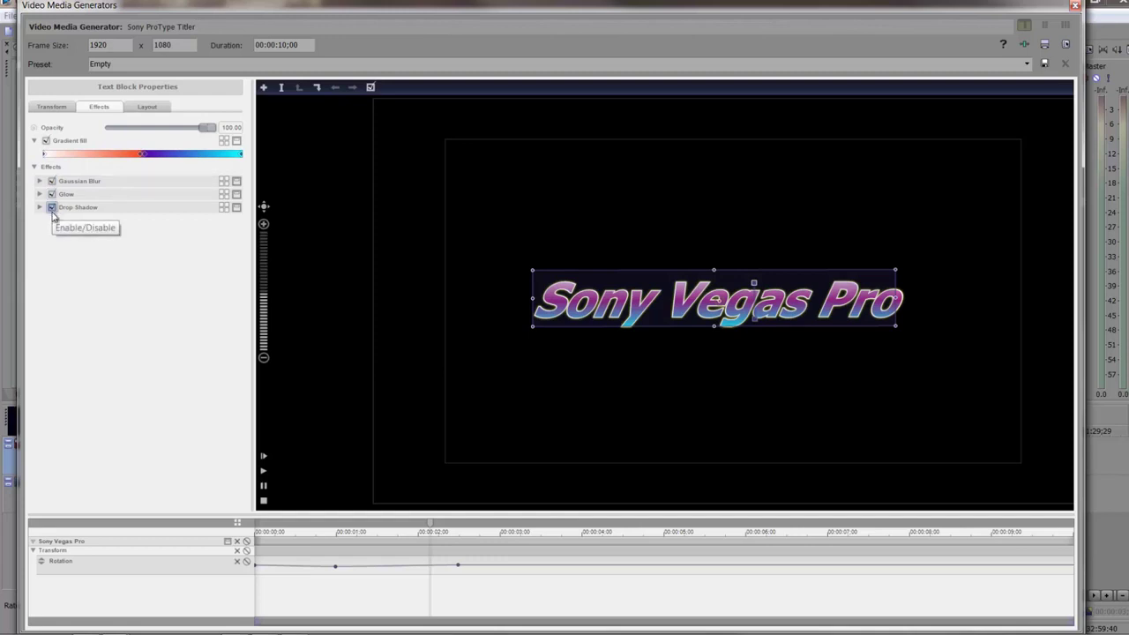
left_click(39, 207)
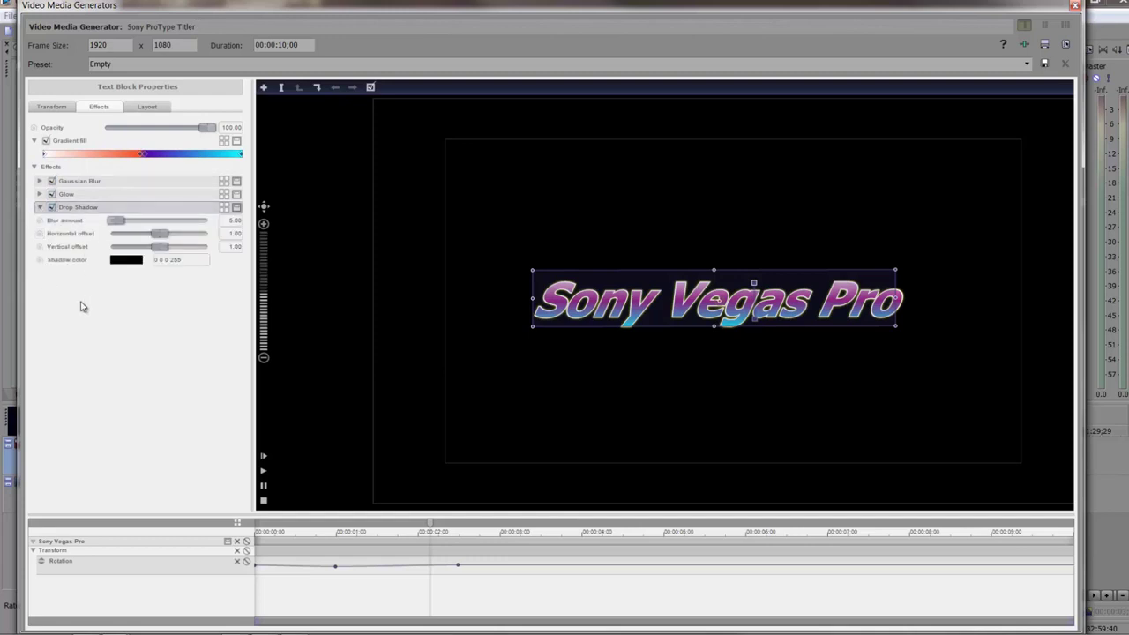
left_click(39, 207)
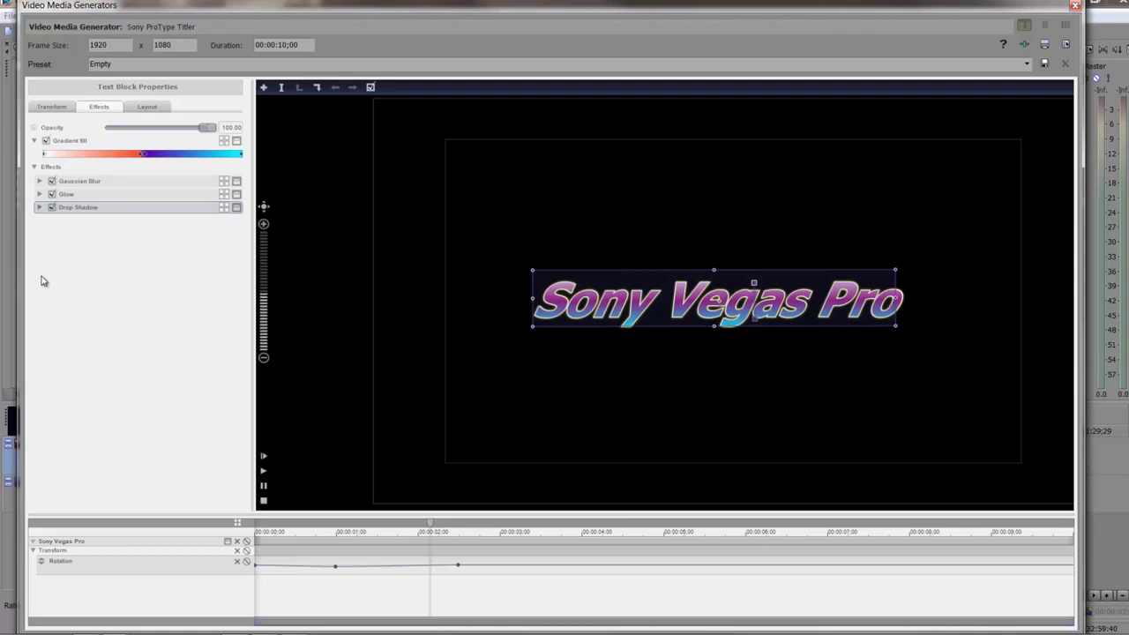
Step: Try vertical orientation on the title, and set the text block's tracking to 0.93
left_click(155, 107)
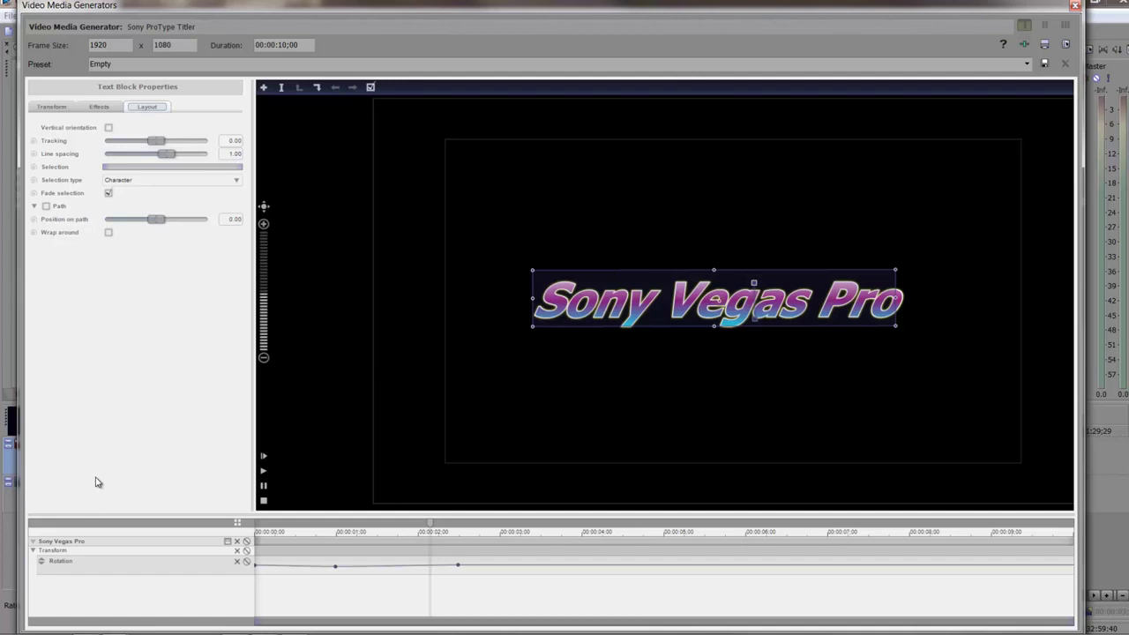
left_click(107, 128)
left_click(108, 128)
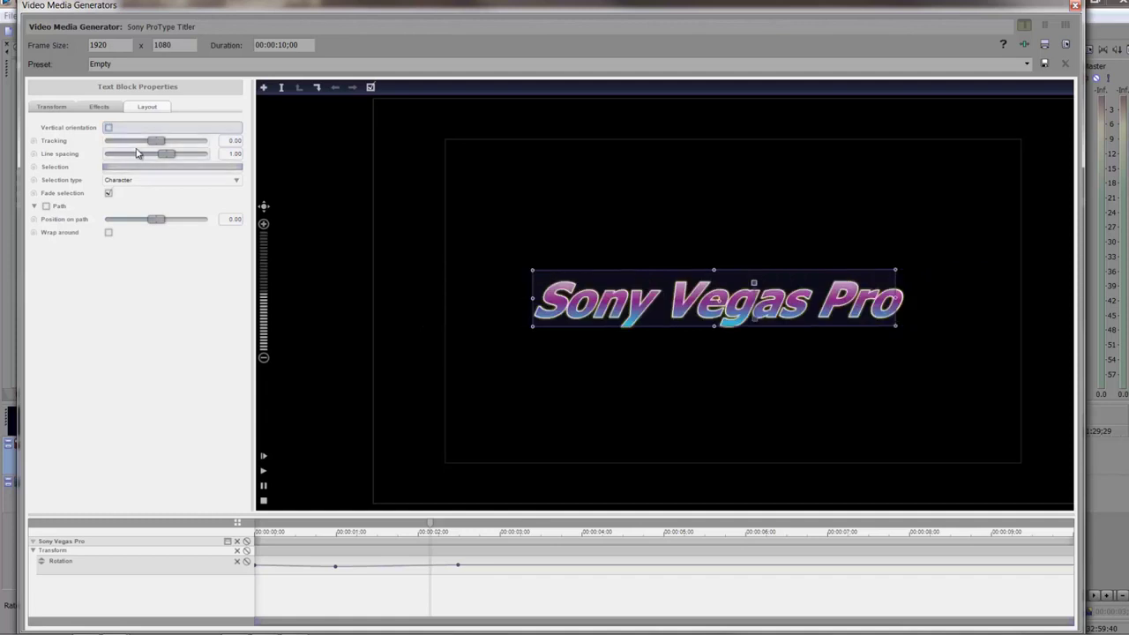
mouse_move(157, 146)
left_mouse_down()
mouse_move(147, 146)
mouse_move(162, 150)
left_mouse_up()
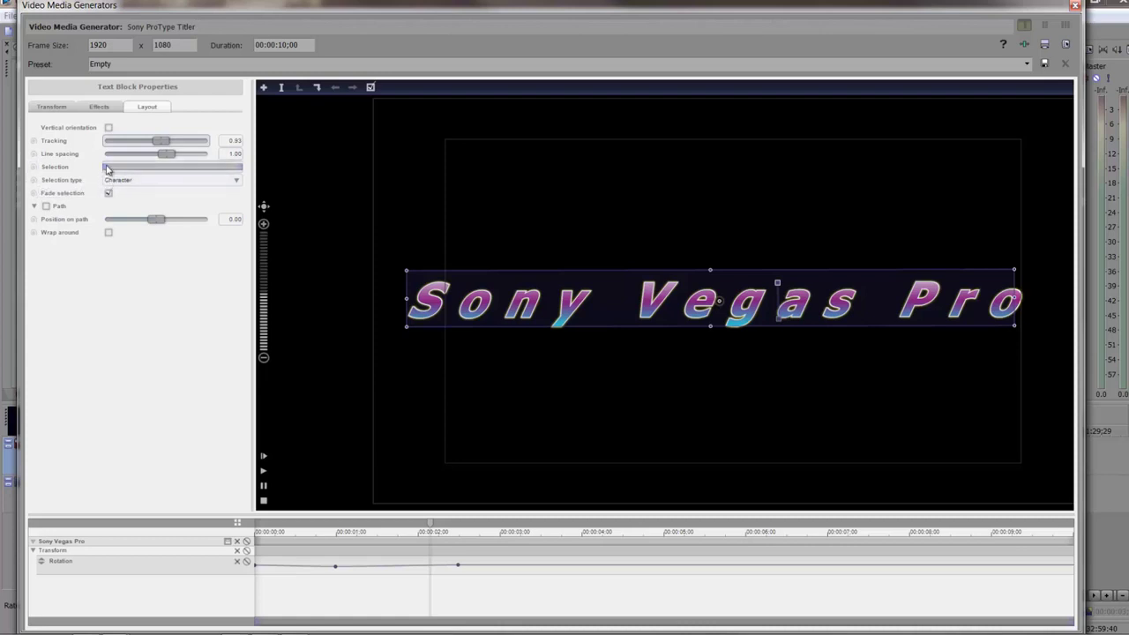
Step: Animate the character selection so the title goes from hidden at the start to fully revealed at about 3 seconds
left_click_drag(105, 169, 266, 183)
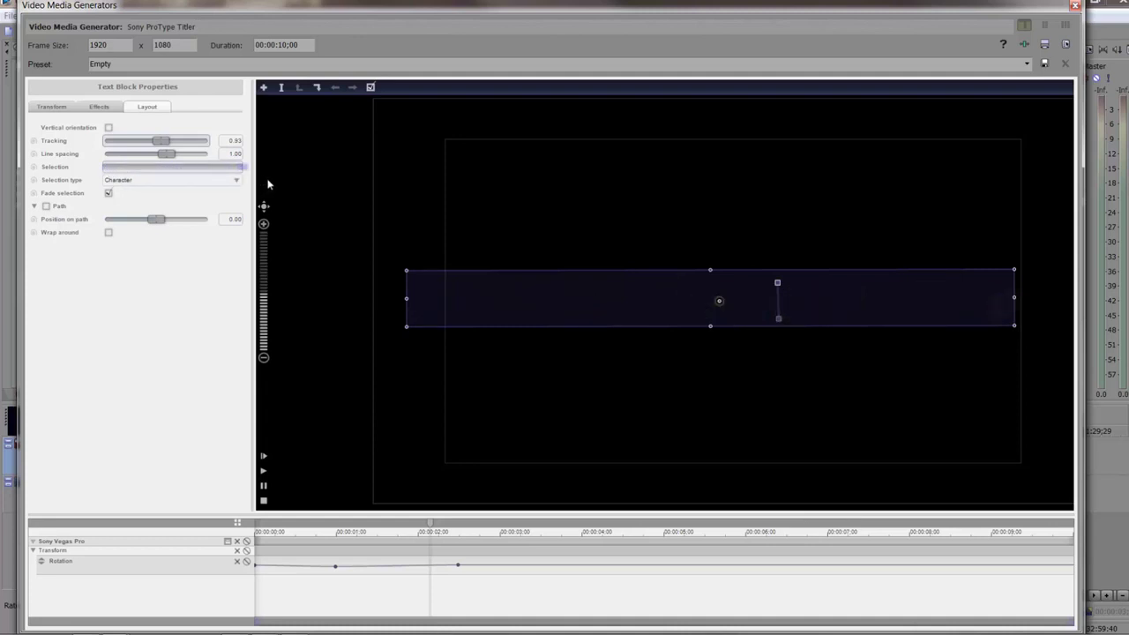
left_click(33, 167)
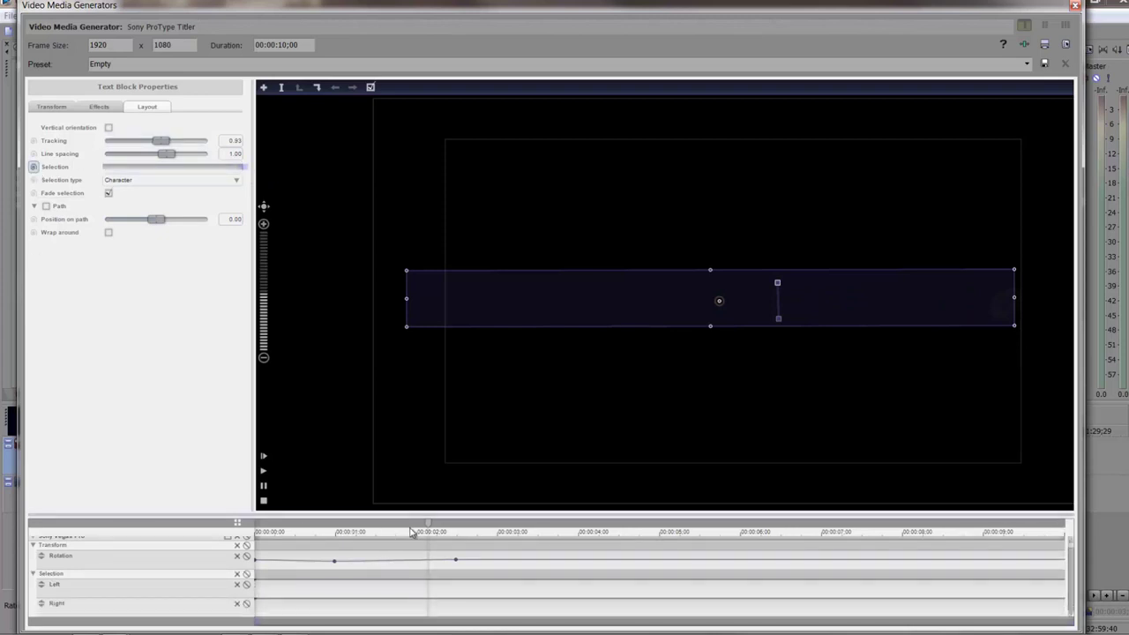
left_click_drag(429, 530, 508, 538)
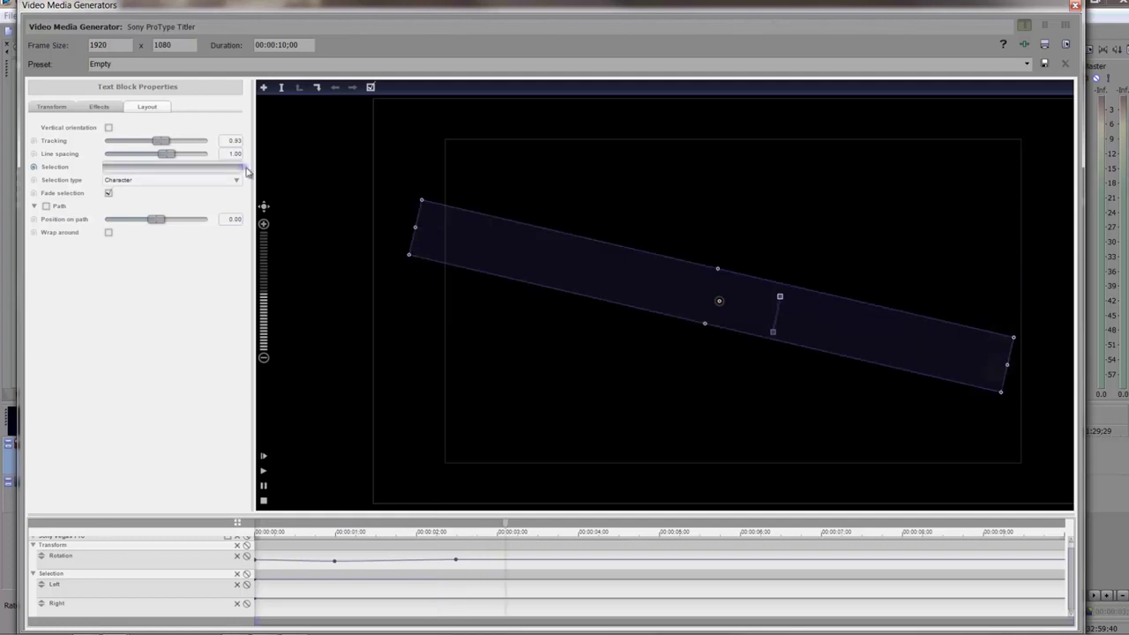
left_click_drag(226, 170, 106, 167)
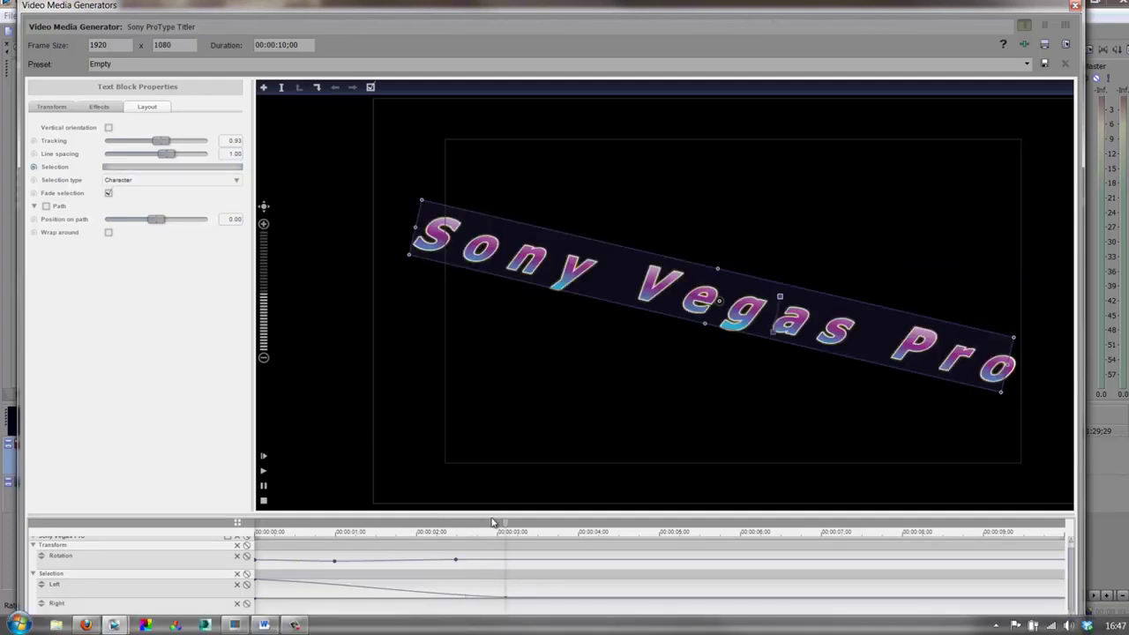
Step: Bypass the Rotation animation and preview the letter-by-letter reveal along the titler's timeline
left_click_drag(503, 525, 411, 557)
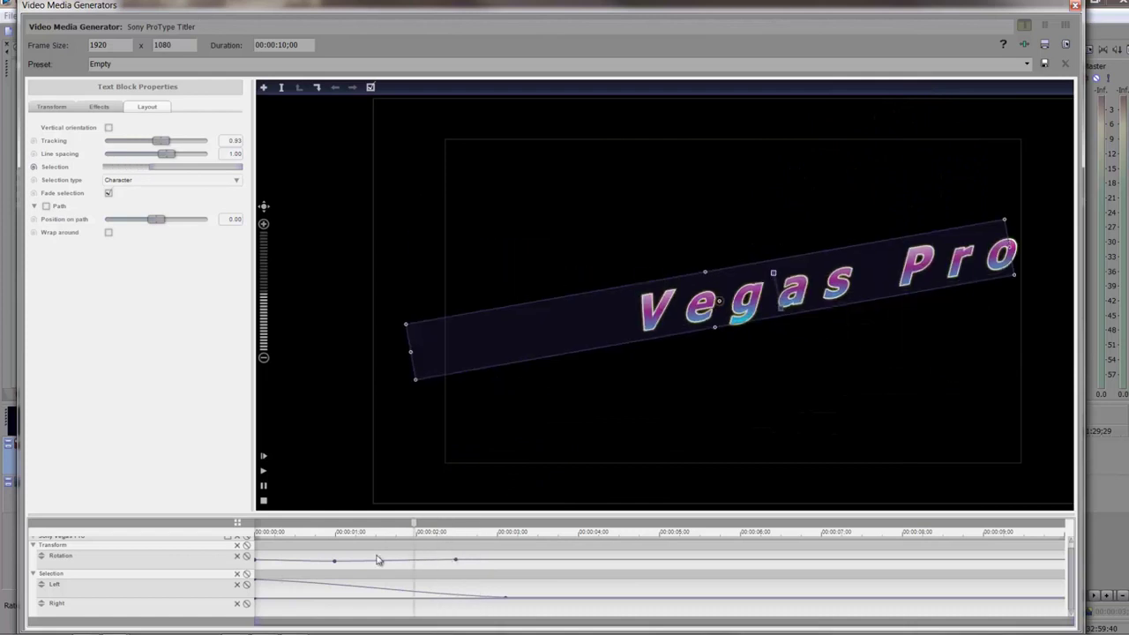
left_click(247, 556)
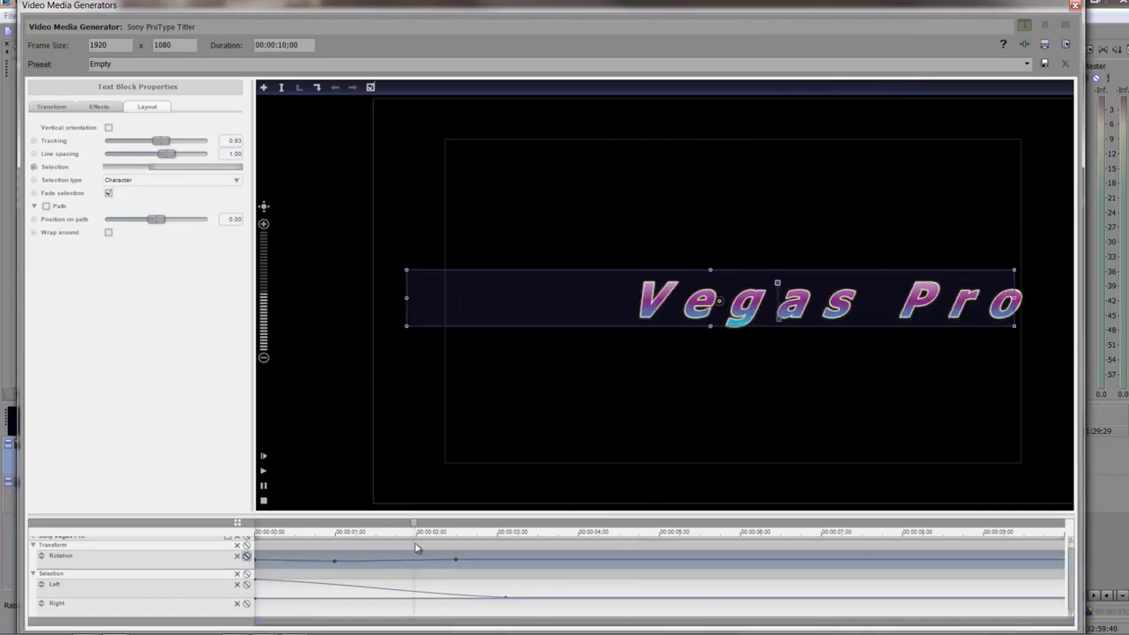
left_click_drag(482, 532, 311, 539)
left_click_drag(379, 548, 519, 546)
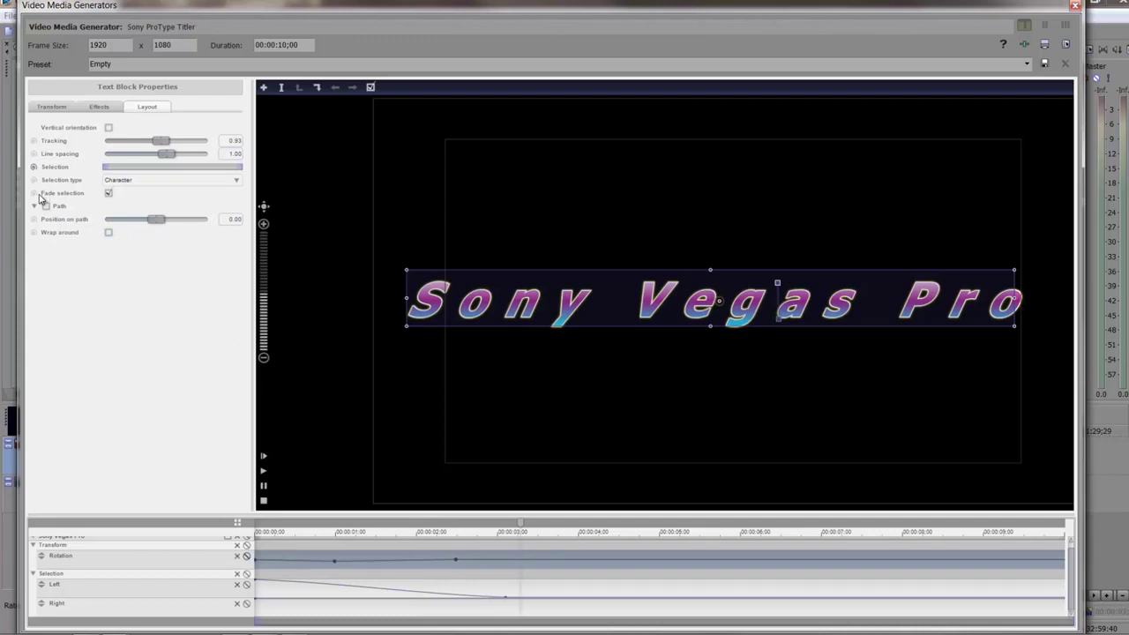
Step: Turn off Fade selection to compare the reveal, and turn it back on
left_click(108, 193)
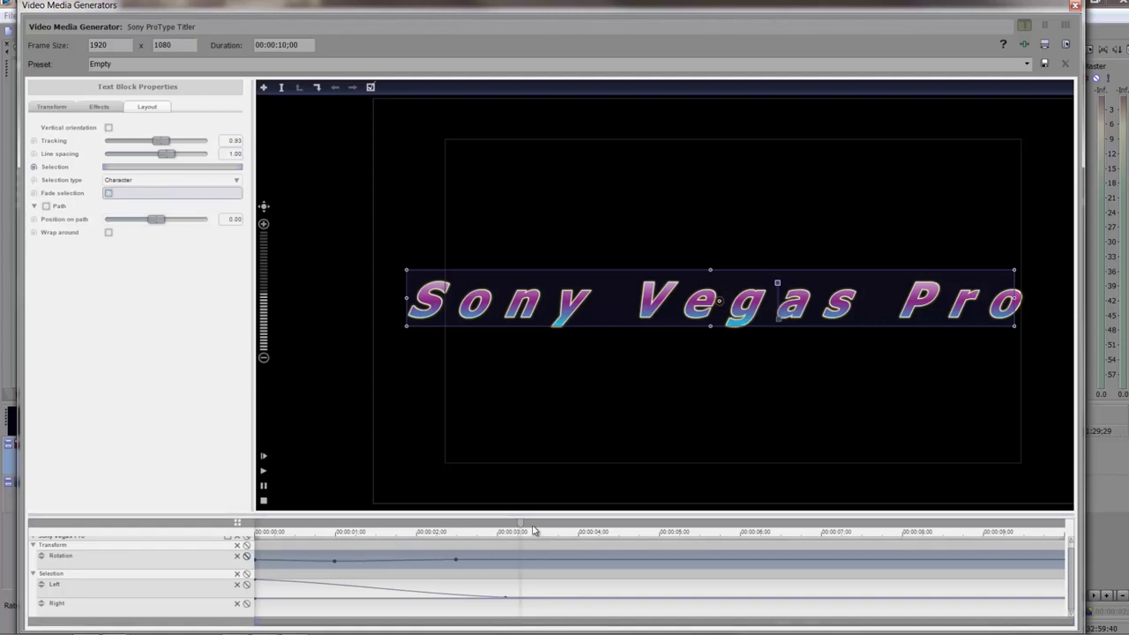
mouse_move(521, 526)
left_mouse_down()
mouse_move(410, 531)
mouse_move(541, 534)
left_mouse_up()
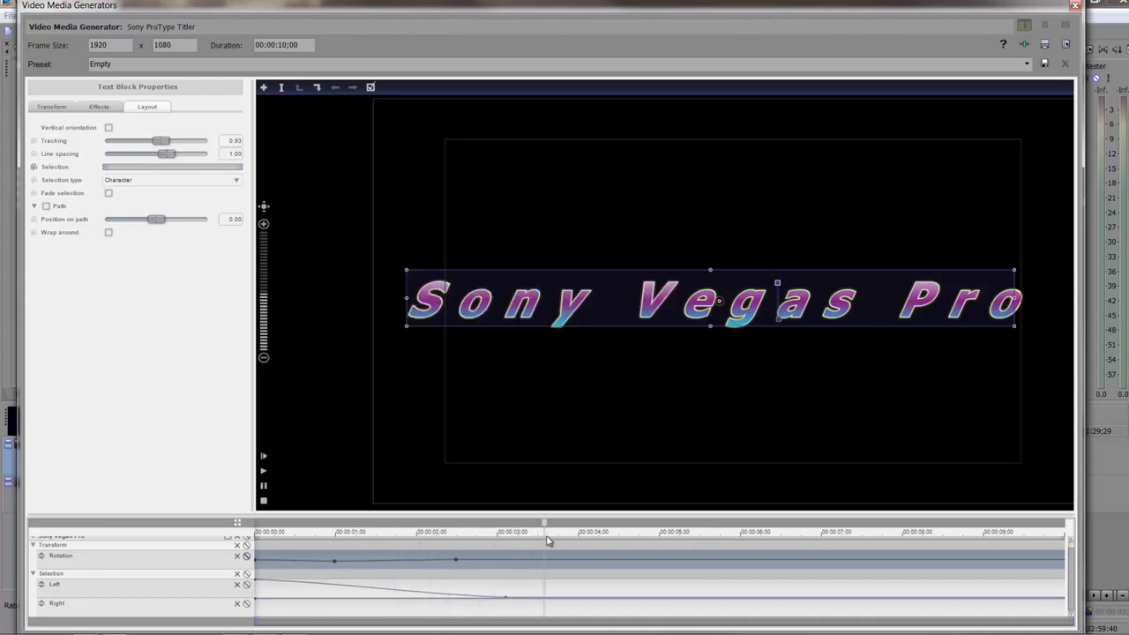
left_click(109, 193)
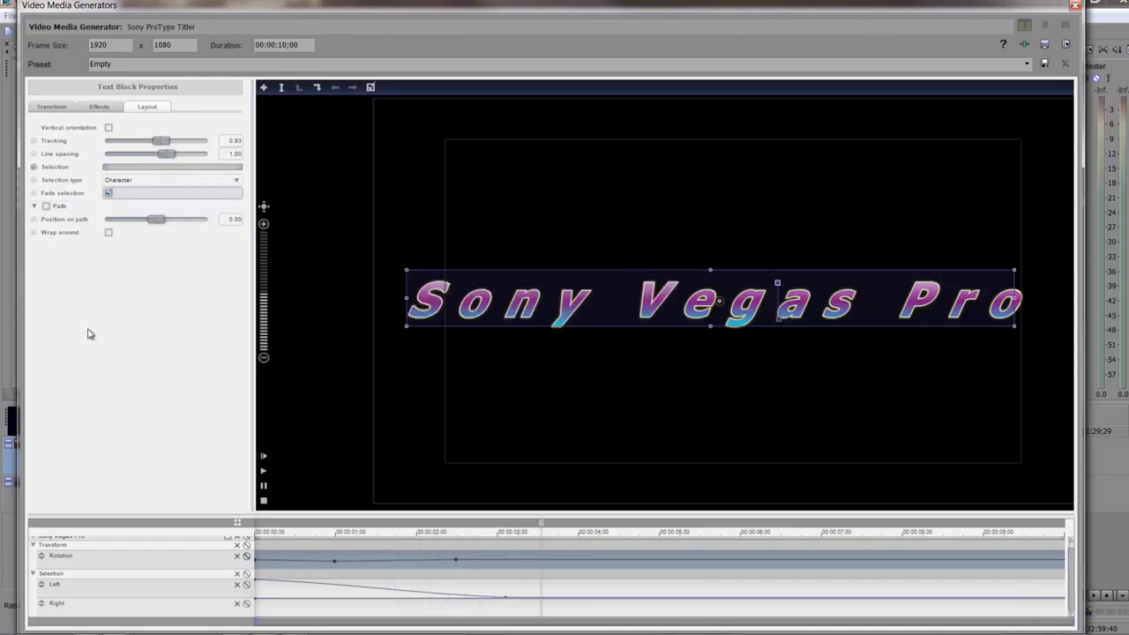
Step: Place the title on a curved path and set its position on the path to -0.24
left_click(47, 207)
left_click(46, 206)
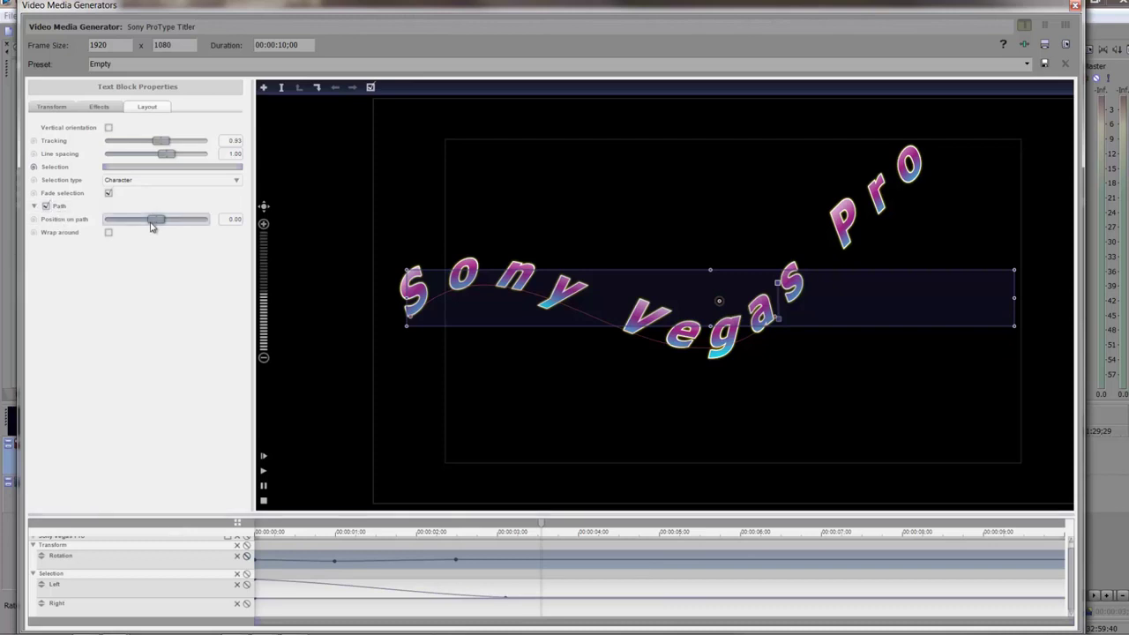
mouse_move(134, 221)
left_mouse_down()
mouse_move(108, 224)
mouse_move(185, 219)
mouse_move(149, 221)
left_mouse_up()
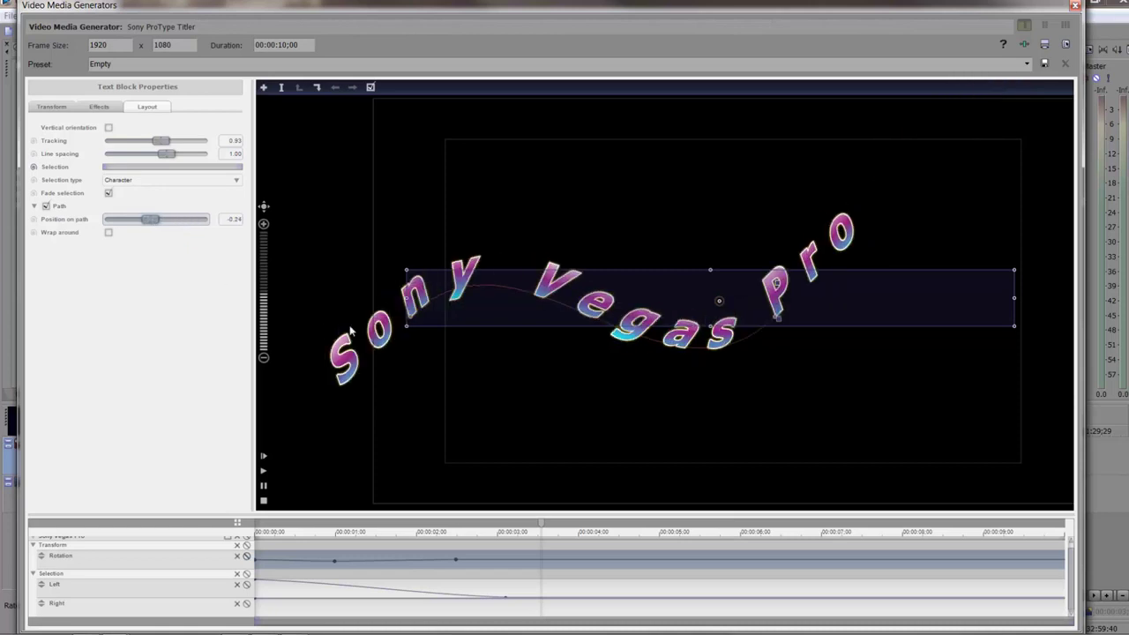
Step: Reshape the text path into a tall arch by adjusting its start curve, raising its middle point and extending its end point outward
left_click(411, 322)
left_click_drag(520, 209, 523, 274)
left_click_drag(524, 336, 452, 231)
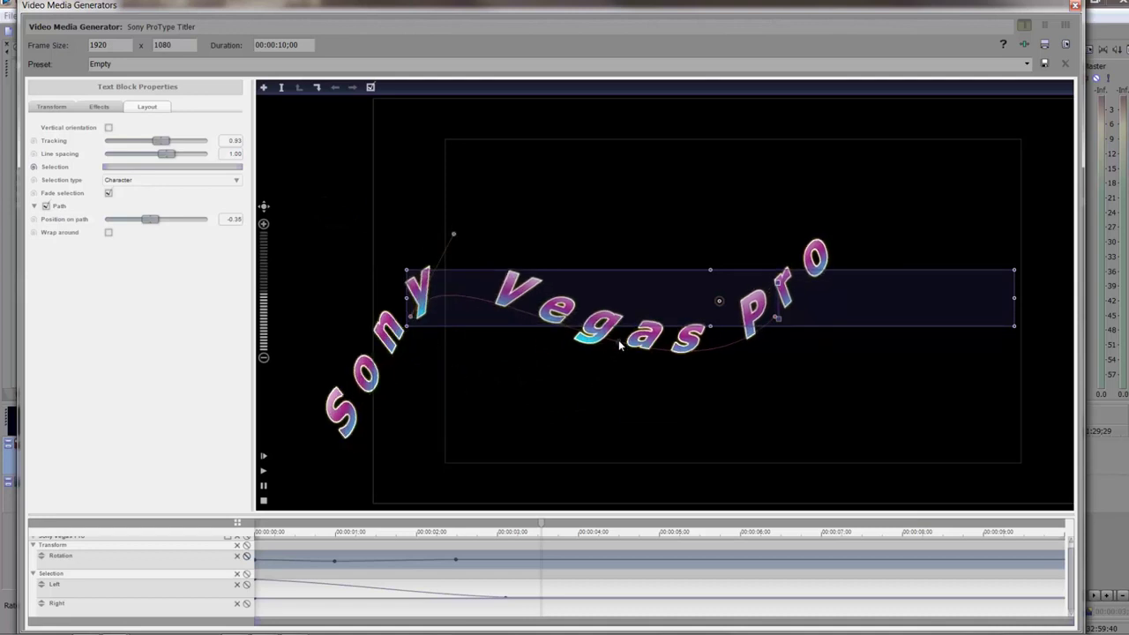
left_click(618, 344)
left_click_drag(675, 356, 664, 442)
left_click_drag(630, 340, 626, 342)
left_click_drag(655, 278, 671, 317)
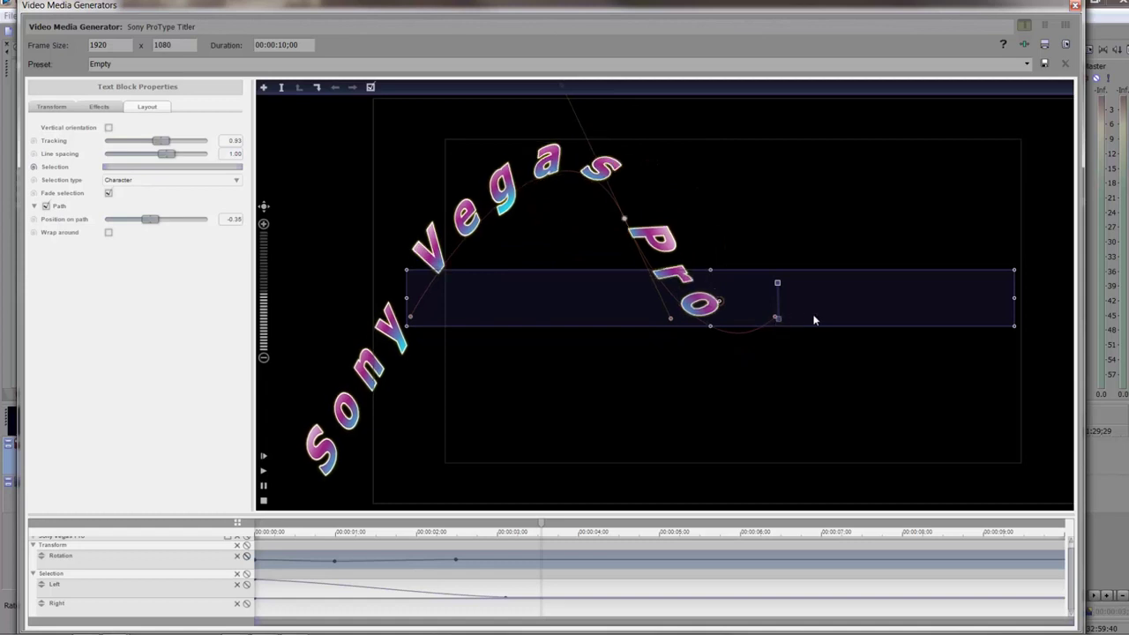
left_click_drag(775, 316, 915, 296)
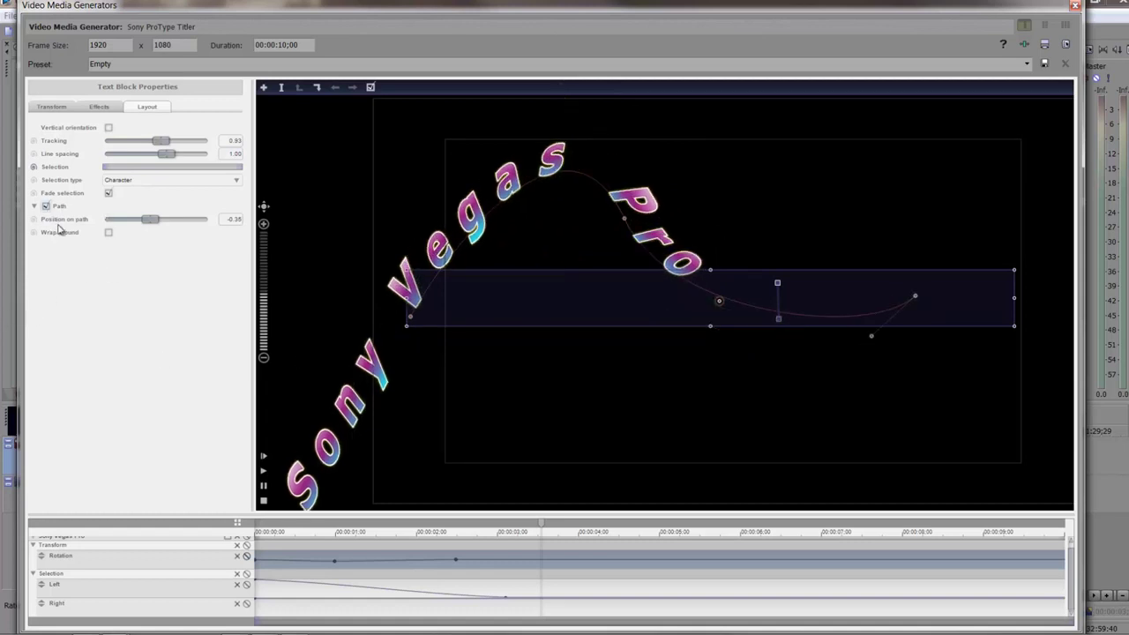
Step: Set the title's position on the path to about 0.7, try Wrap around on it, and close the titler
mouse_move(149, 218)
left_mouse_down()
mouse_move(119, 220)
mouse_move(209, 220)
mouse_move(161, 227)
left_mouse_up()
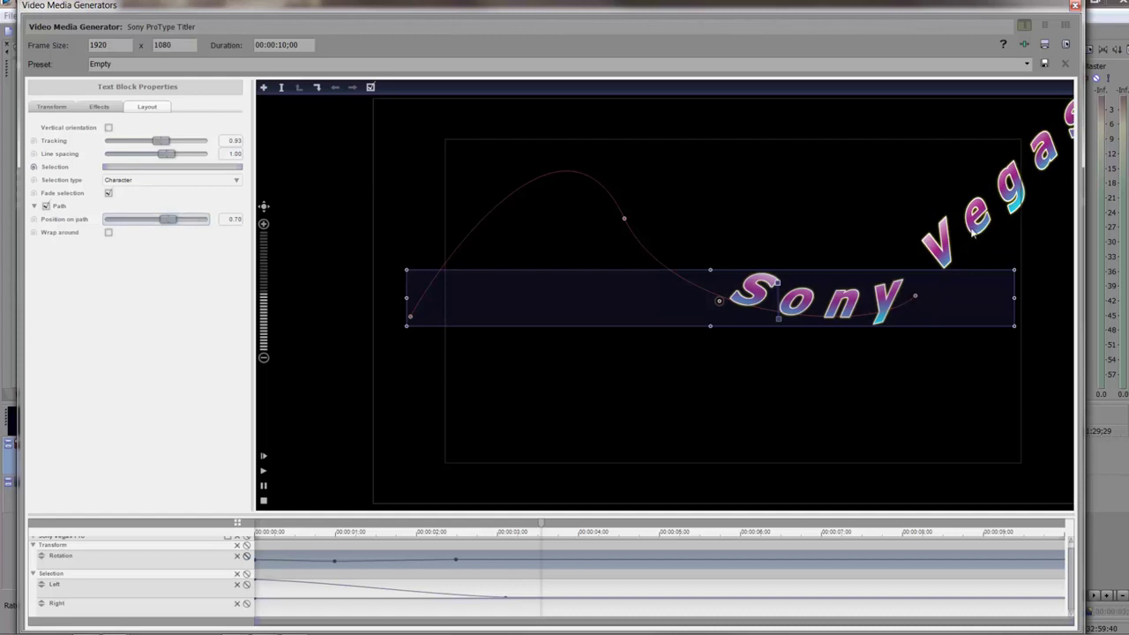
left_click_drag(166, 225, 565, 293)
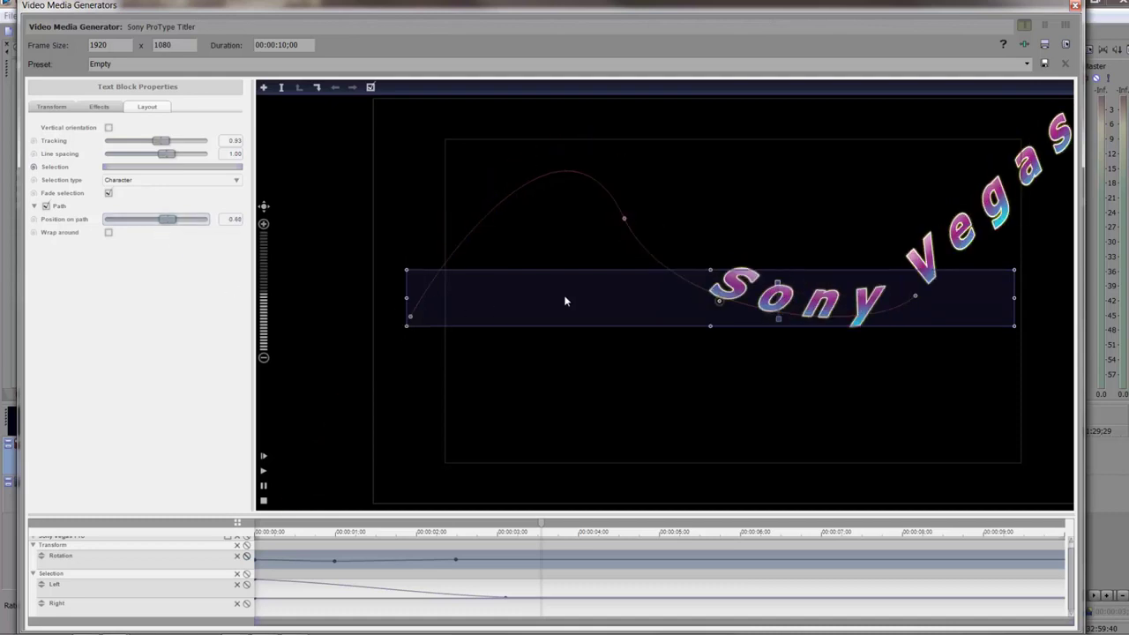
left_click(108, 233)
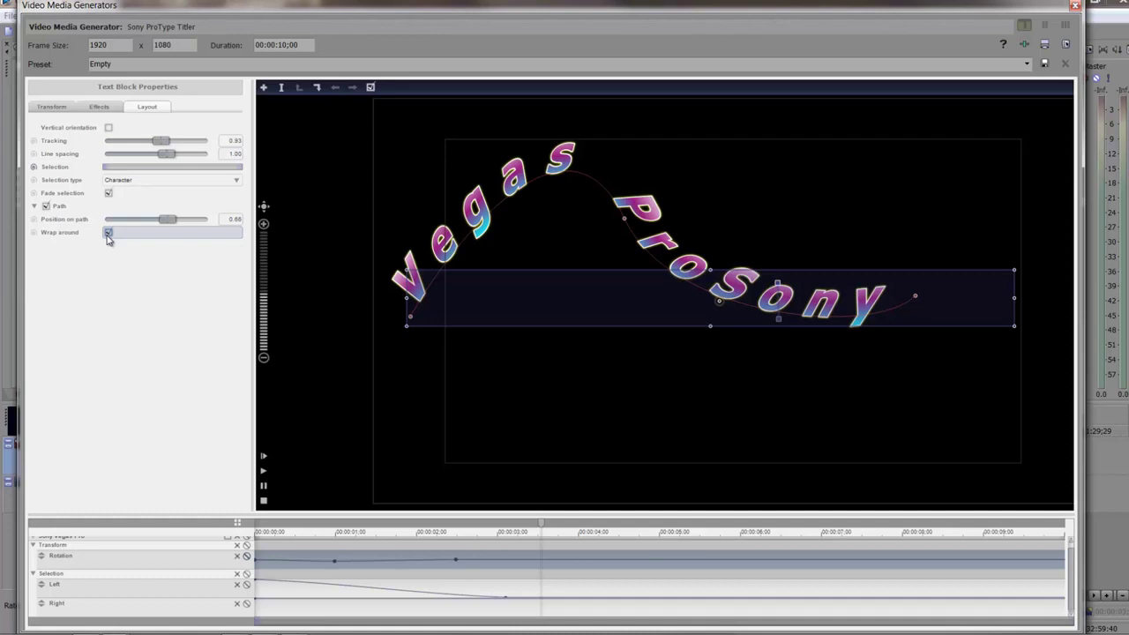
left_click(107, 234)
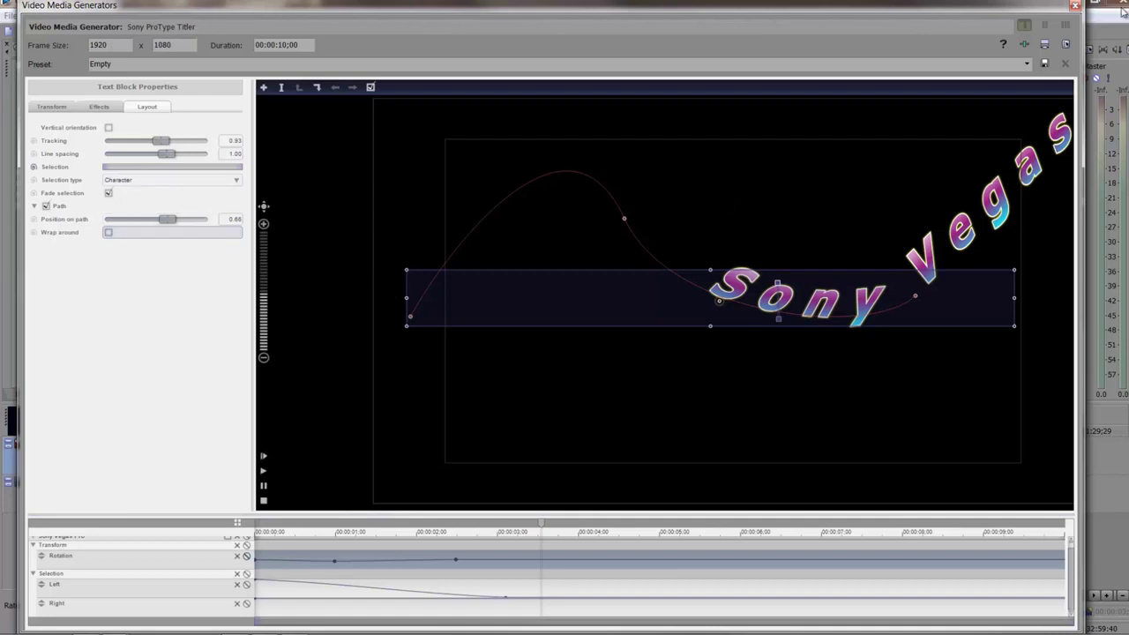
left_click(1075, 8)
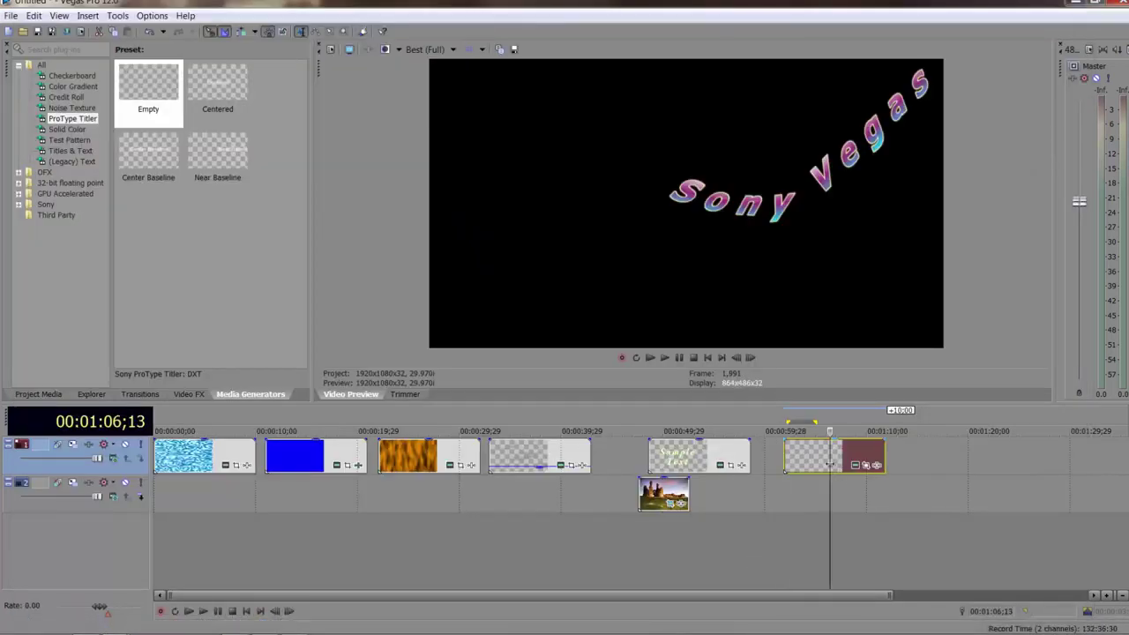
Step: Move the timeline cursor to 00:01:07;28 within the title event, and briefly reopen its generated media settings
left_click_drag(835, 464, 846, 490)
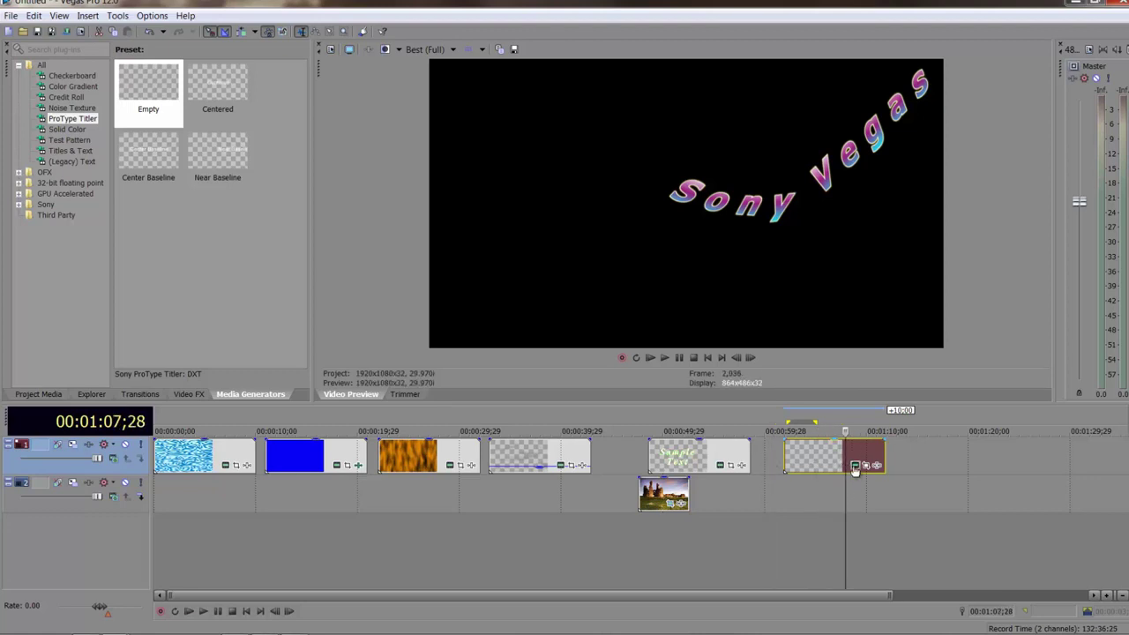
left_click(855, 464)
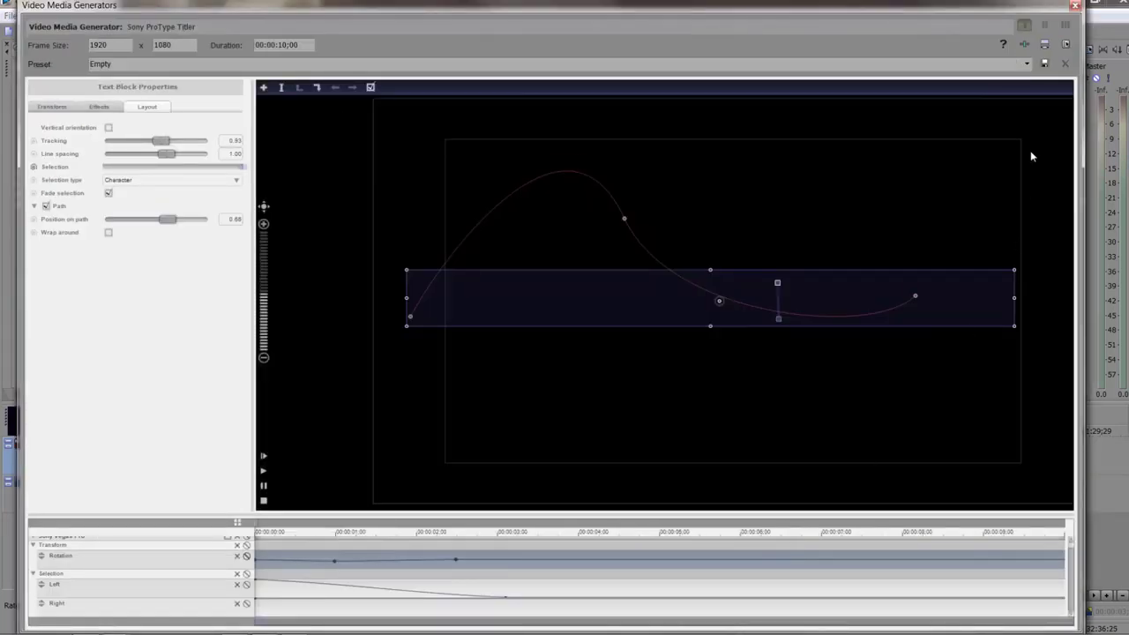
left_click(1074, 6)
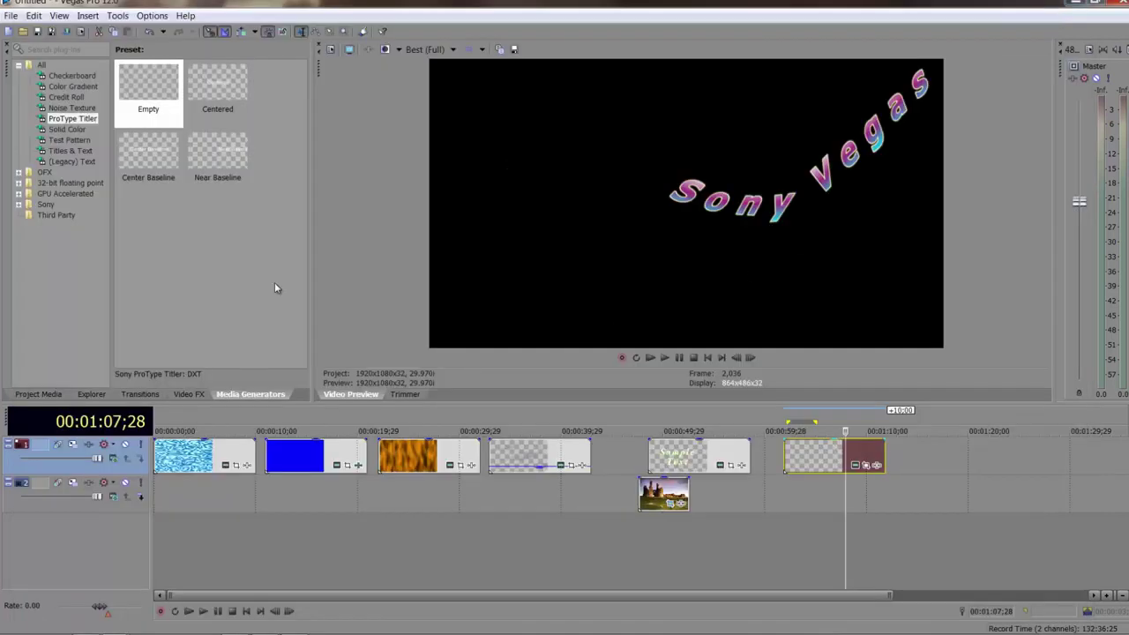